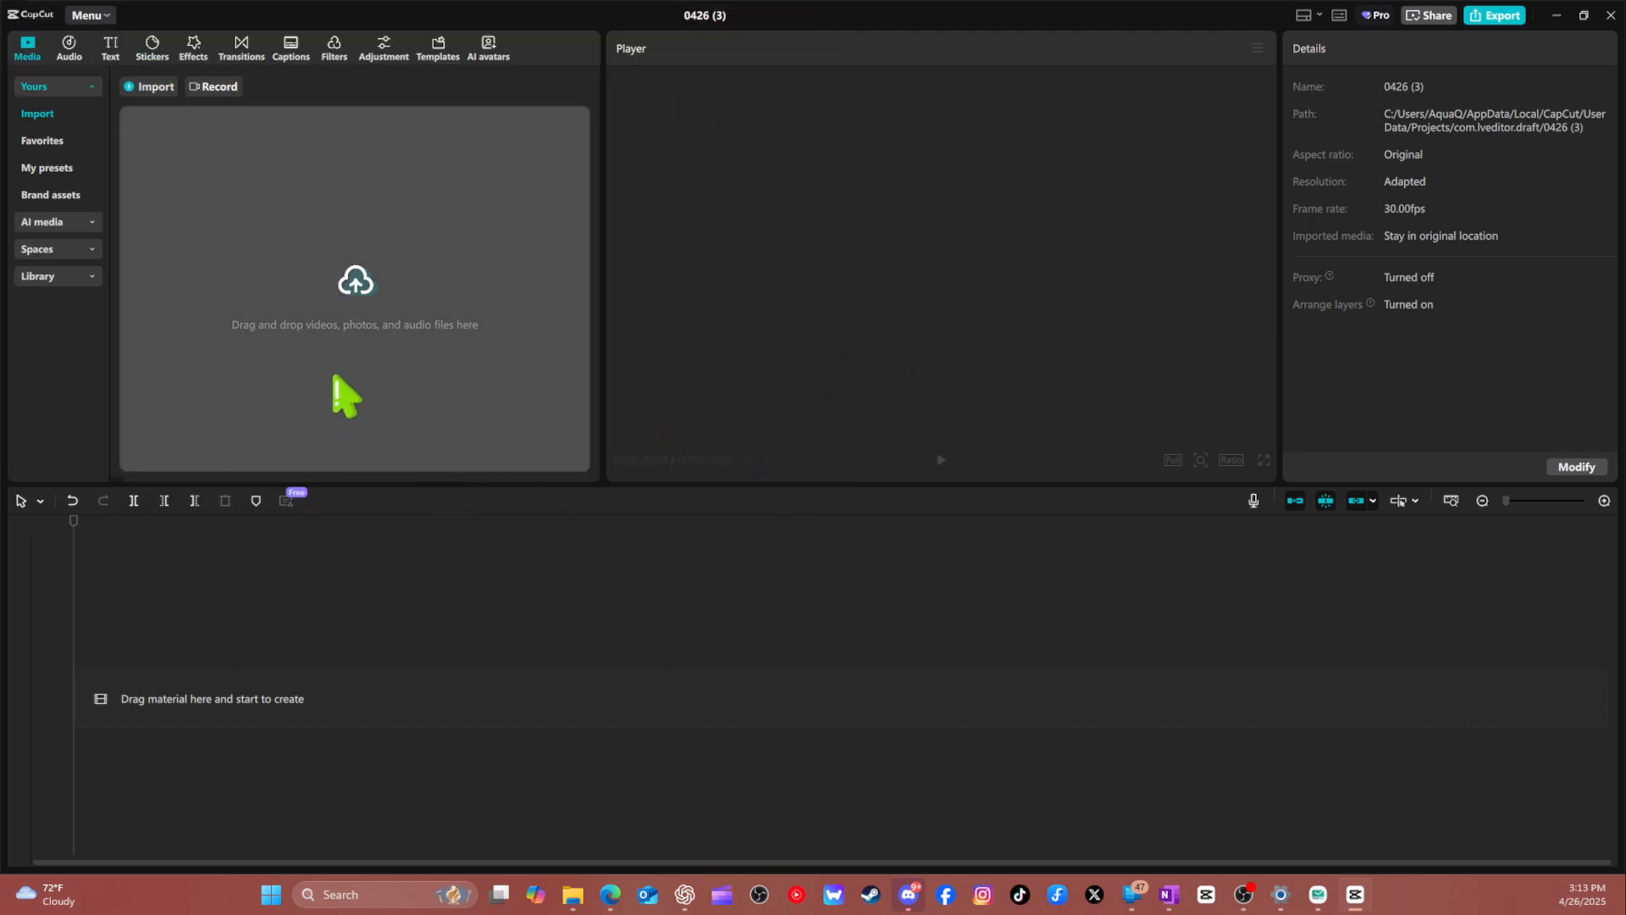
{"action": "left_click", "coordinate": [457, 383]}
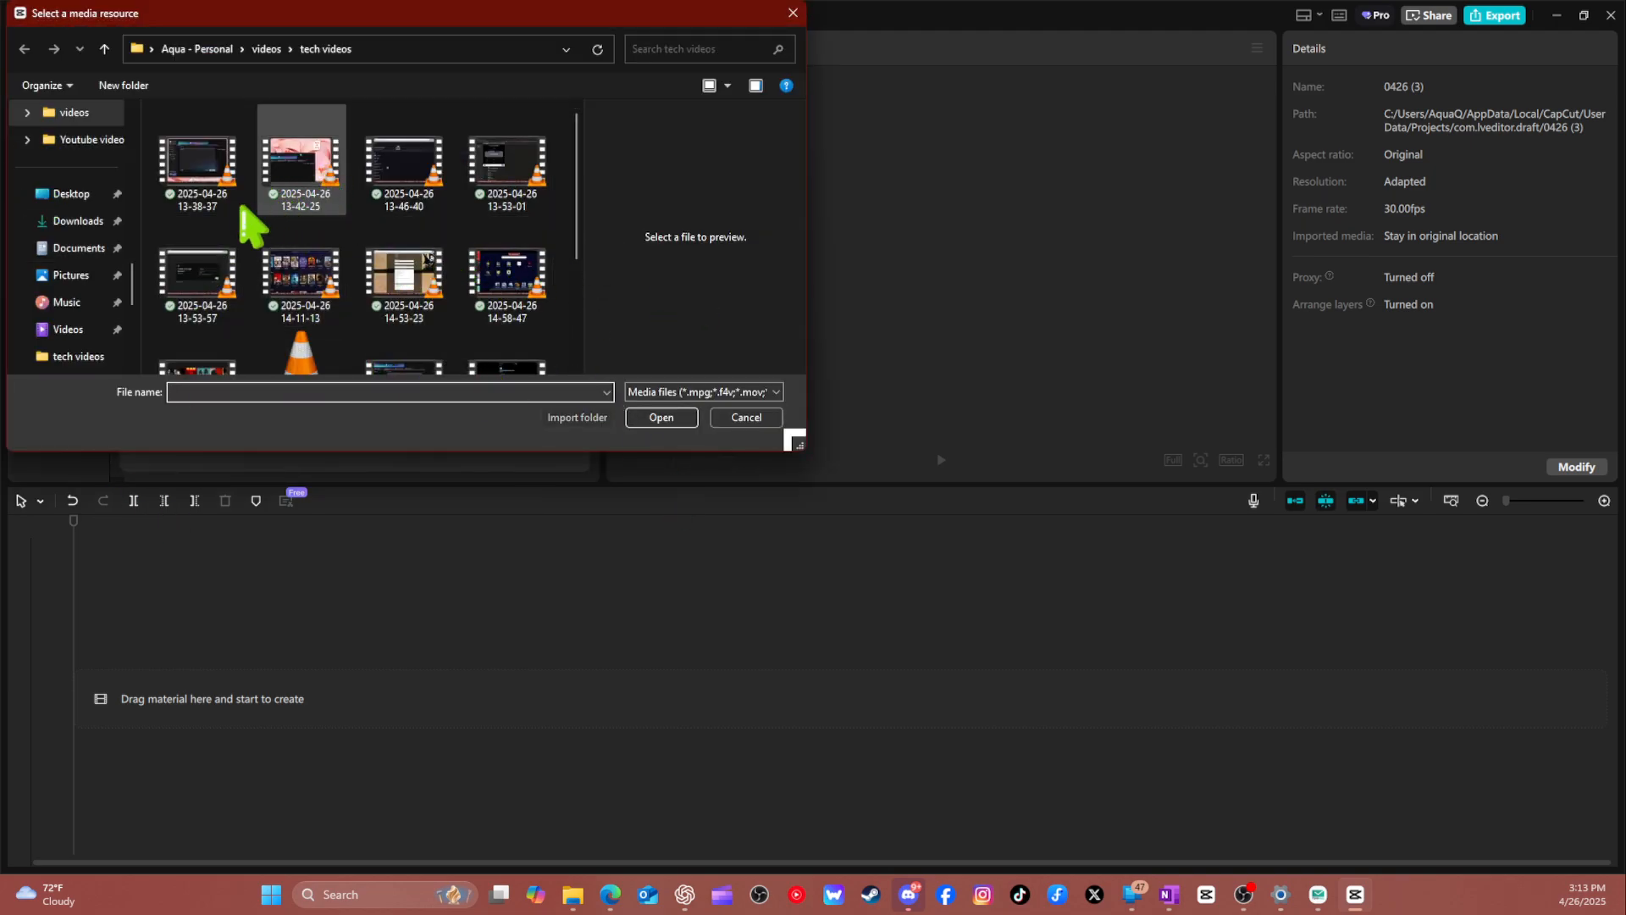
{"action": "double_click", "coordinate": [200, 207]}
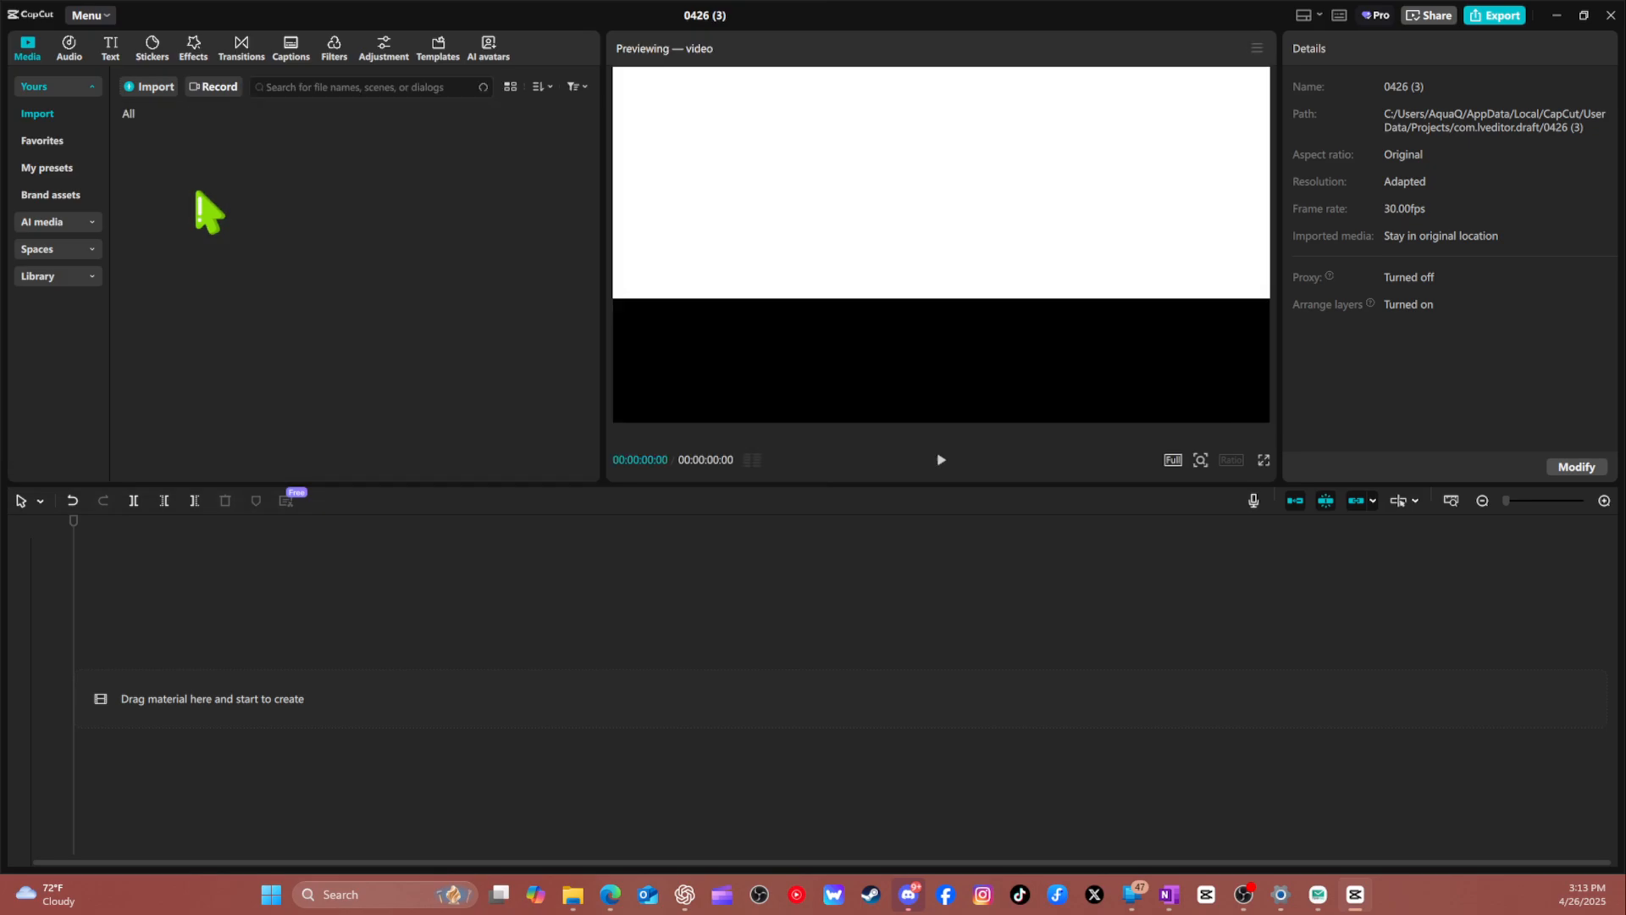
{"action": "left_click_drag", "start_coordinate": [169, 180], "coordinate": [117, 669]}
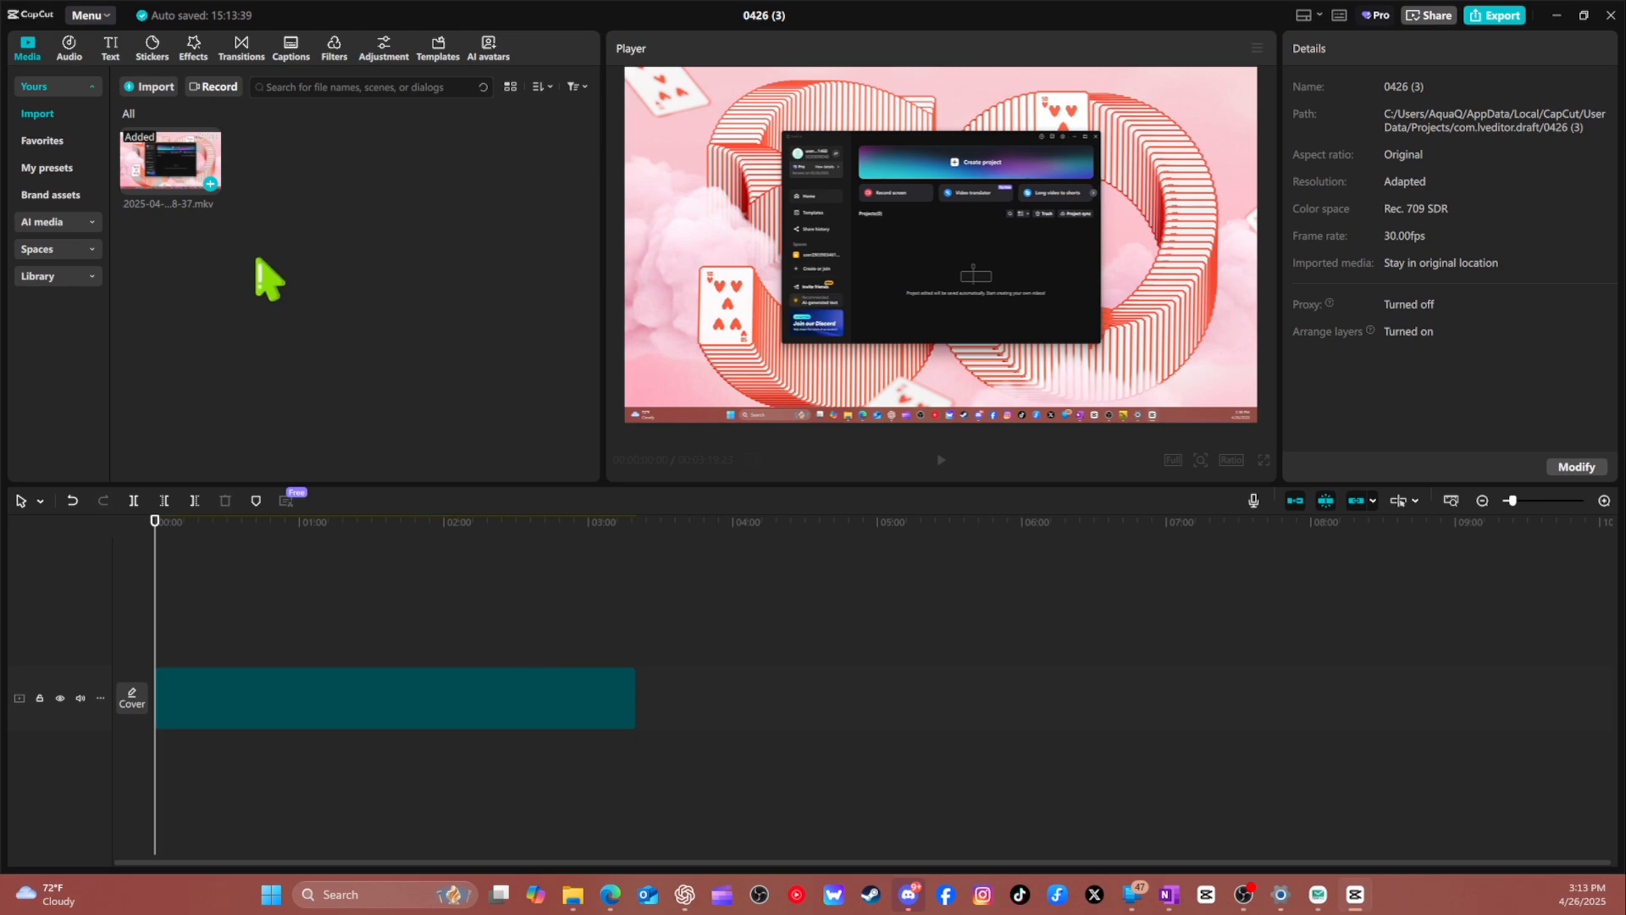
{"action": "left_click", "coordinate": [947, 157]}
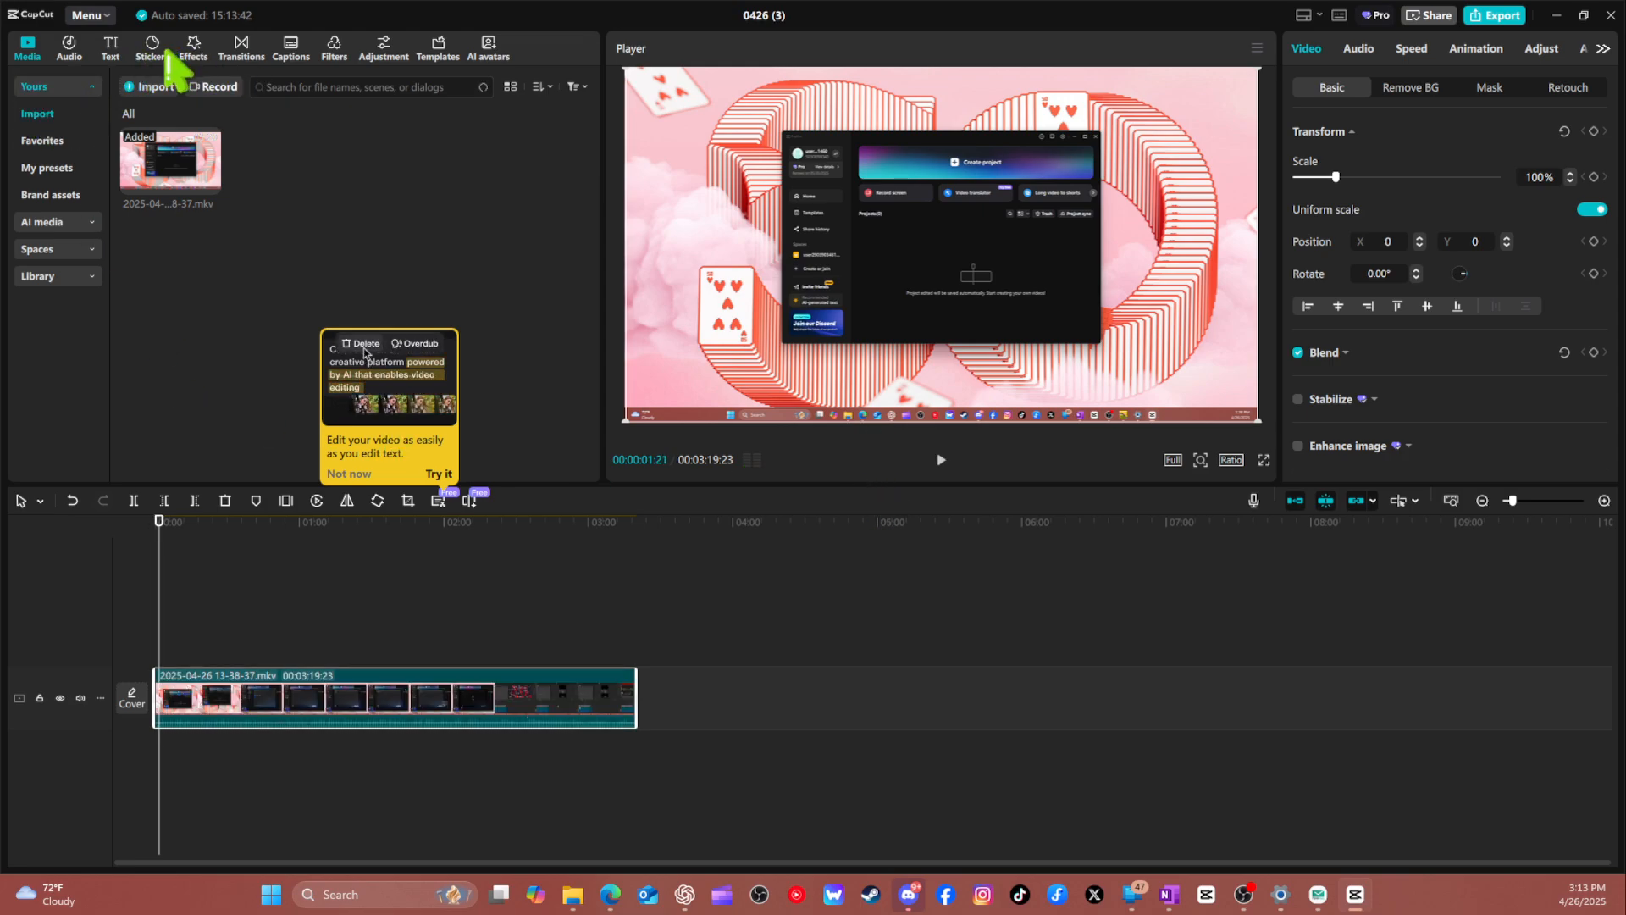
Search the video effects for "blur" and try the first Blur effect on the whole clip, then undo it.
{"action": "left_click", "coordinate": [195, 68]}
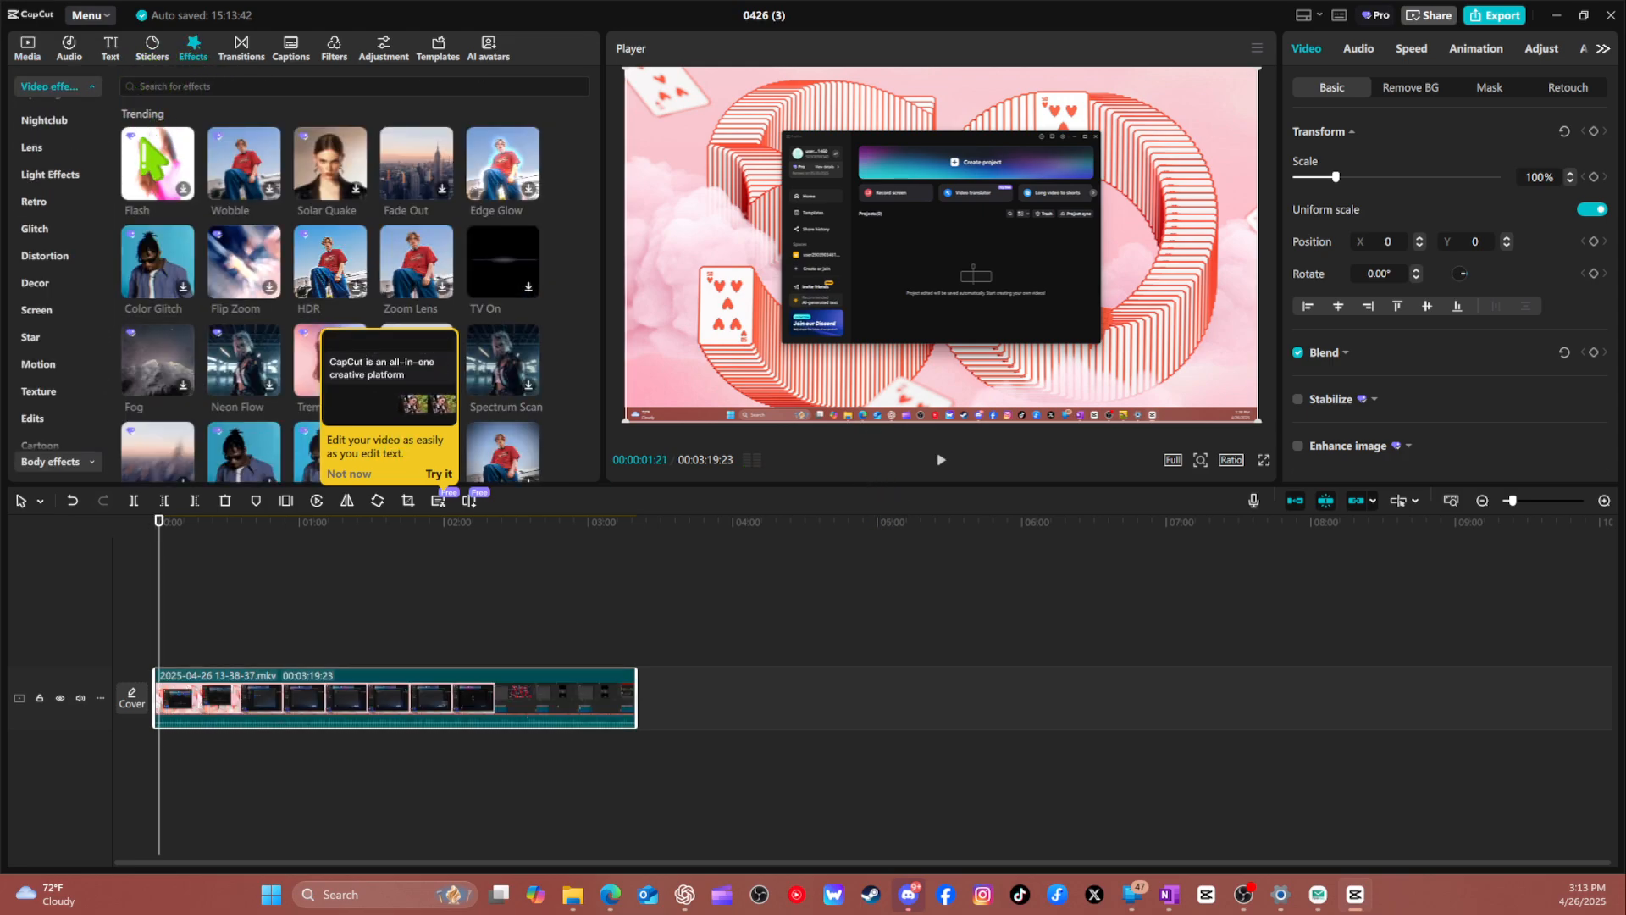
{"action": "scroll", "coordinate": [59, 245], "scroll_direction": "up", "scroll_amount": 3}
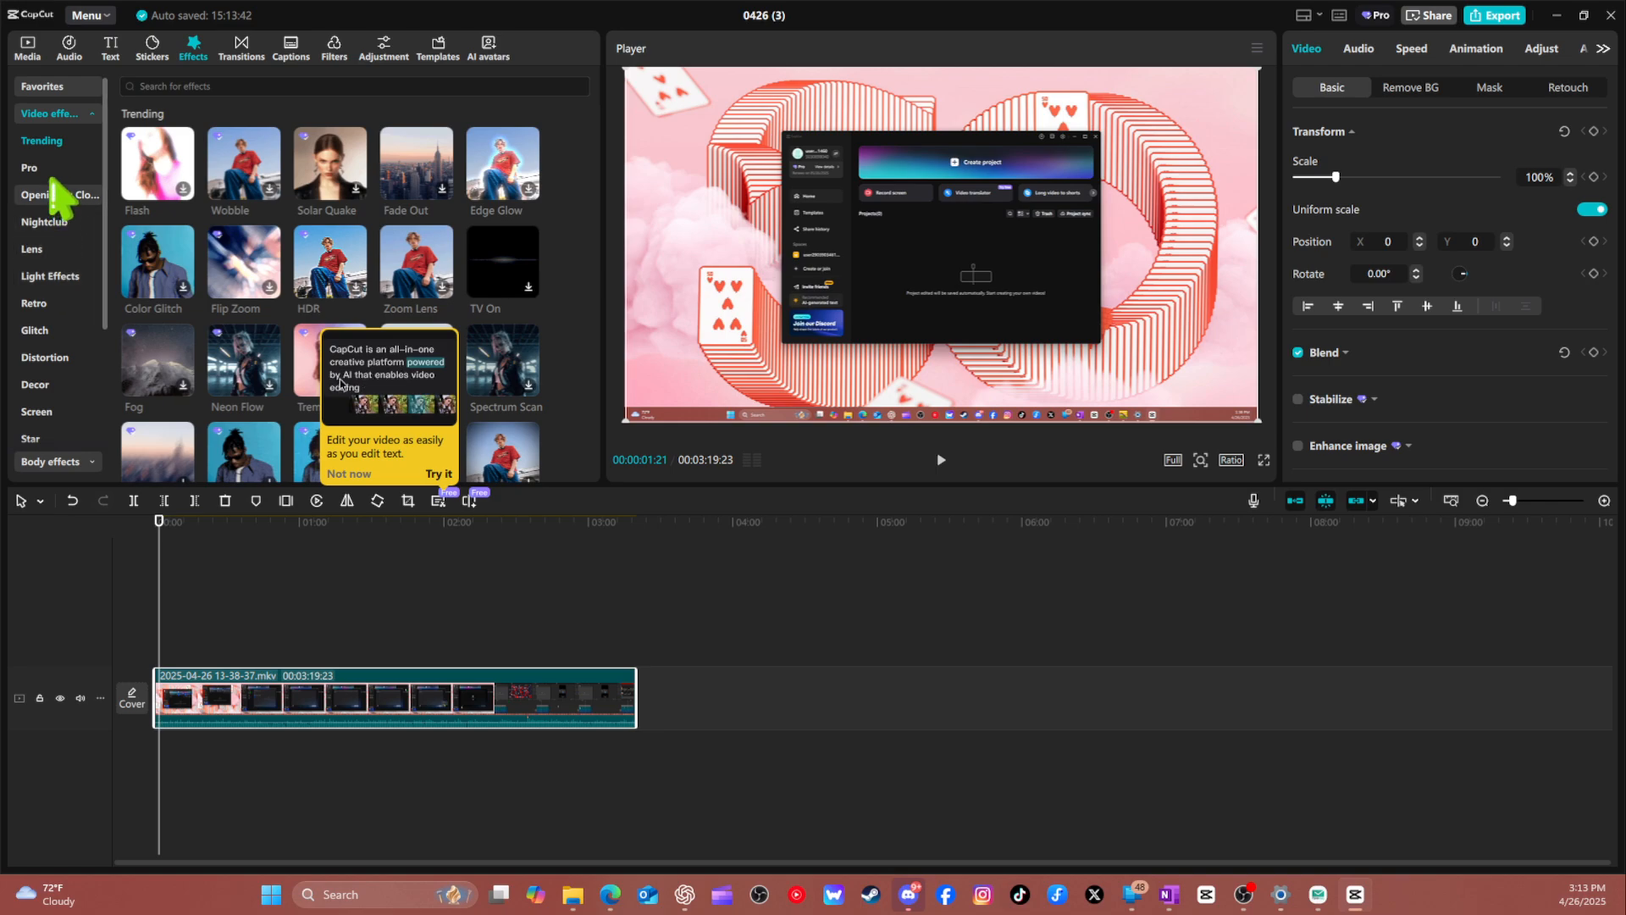
{"action": "left_click", "coordinate": [215, 88]}
{"action": "left_click", "coordinate": [215, 88]}
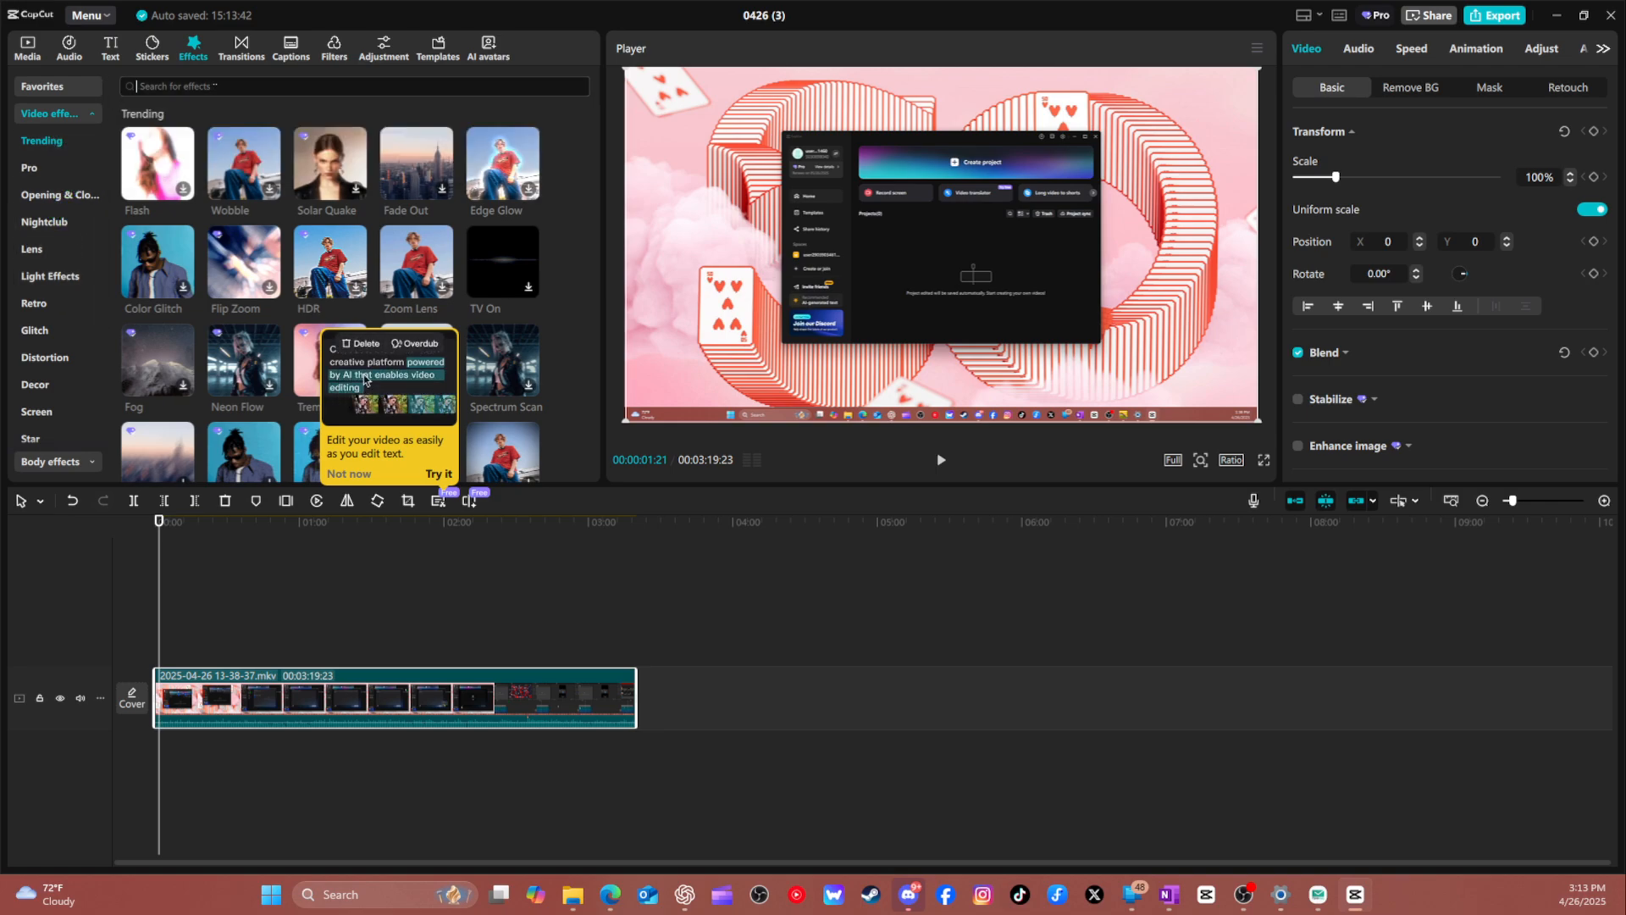
{"action": "key", "text": "Return"}
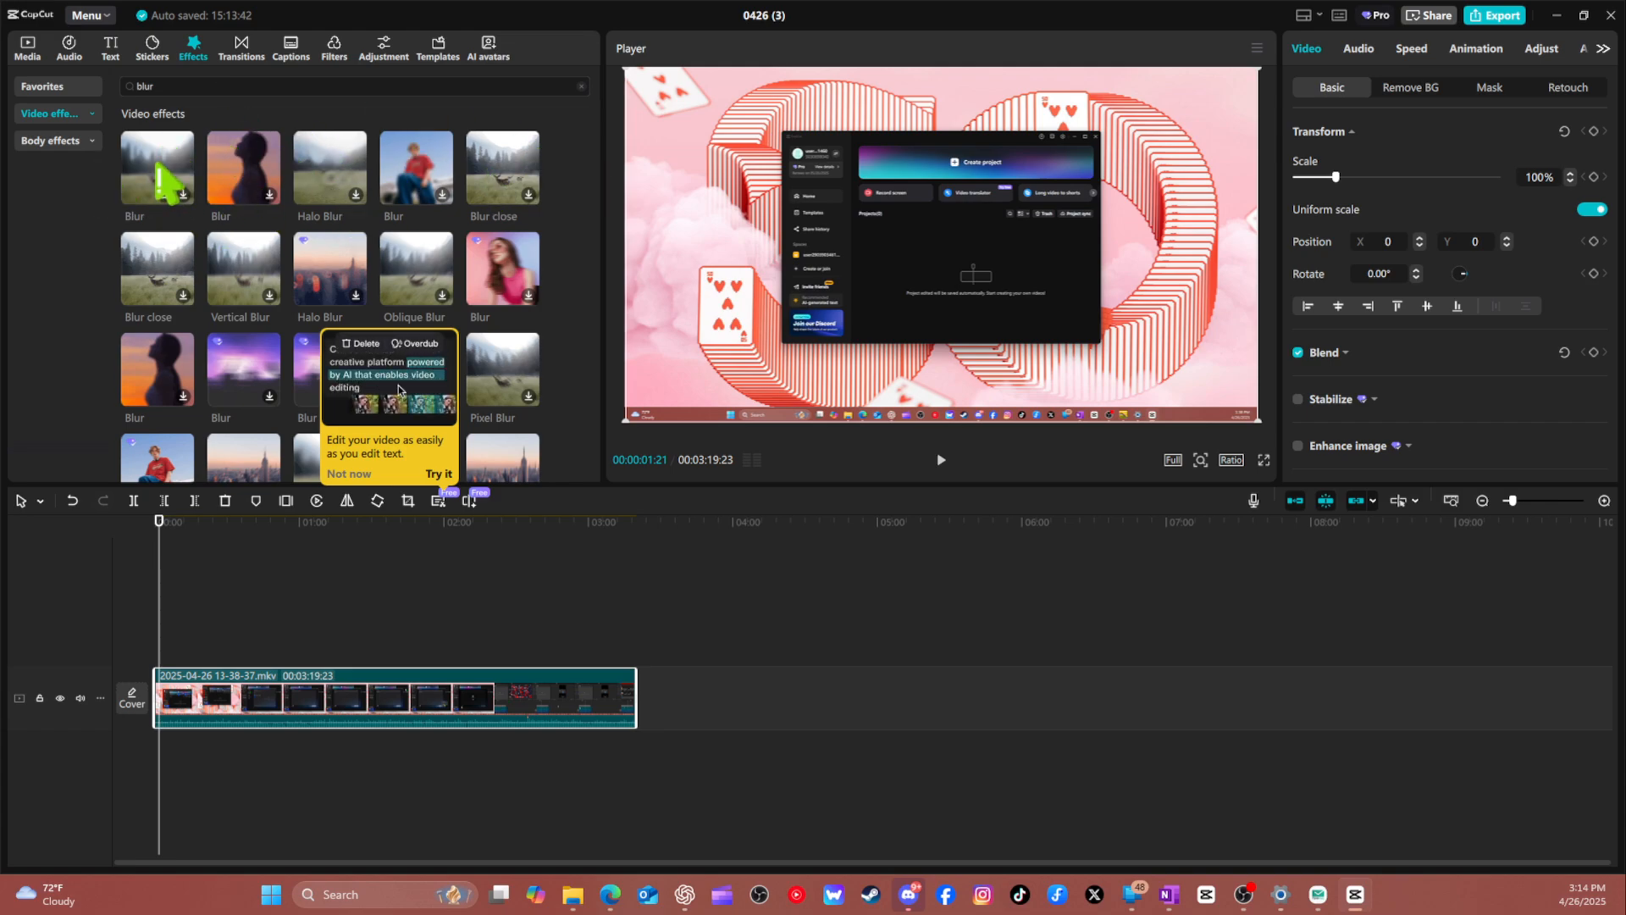
{"action": "left_click", "coordinate": [184, 200]}
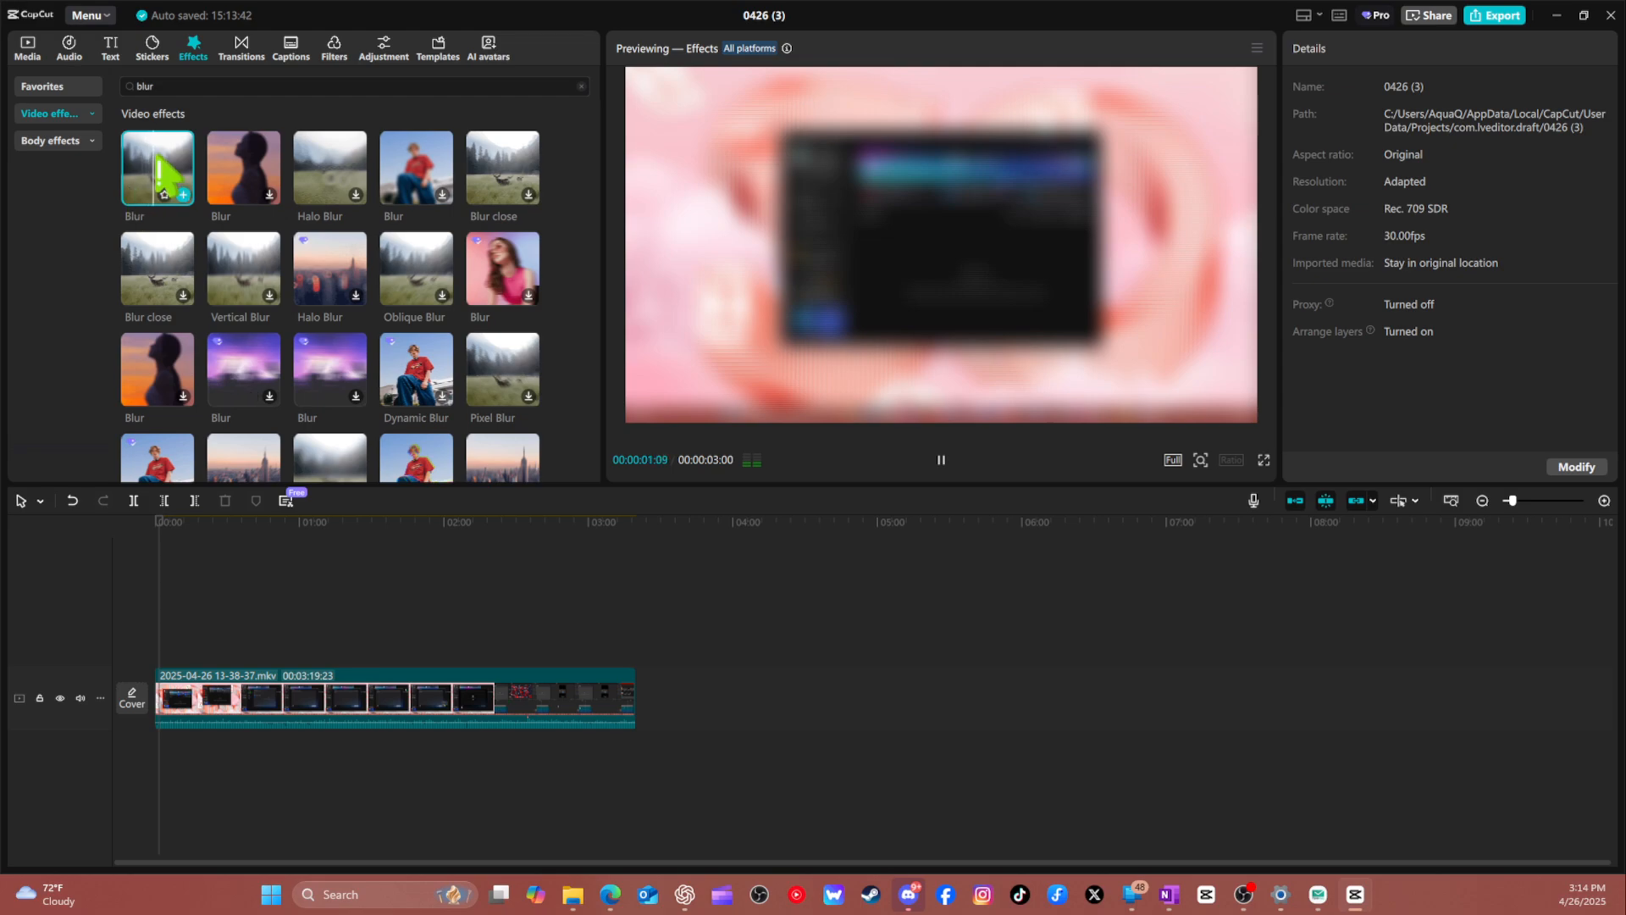
{"action": "left_click_drag", "start_coordinate": [157, 182], "coordinate": [167, 708]}
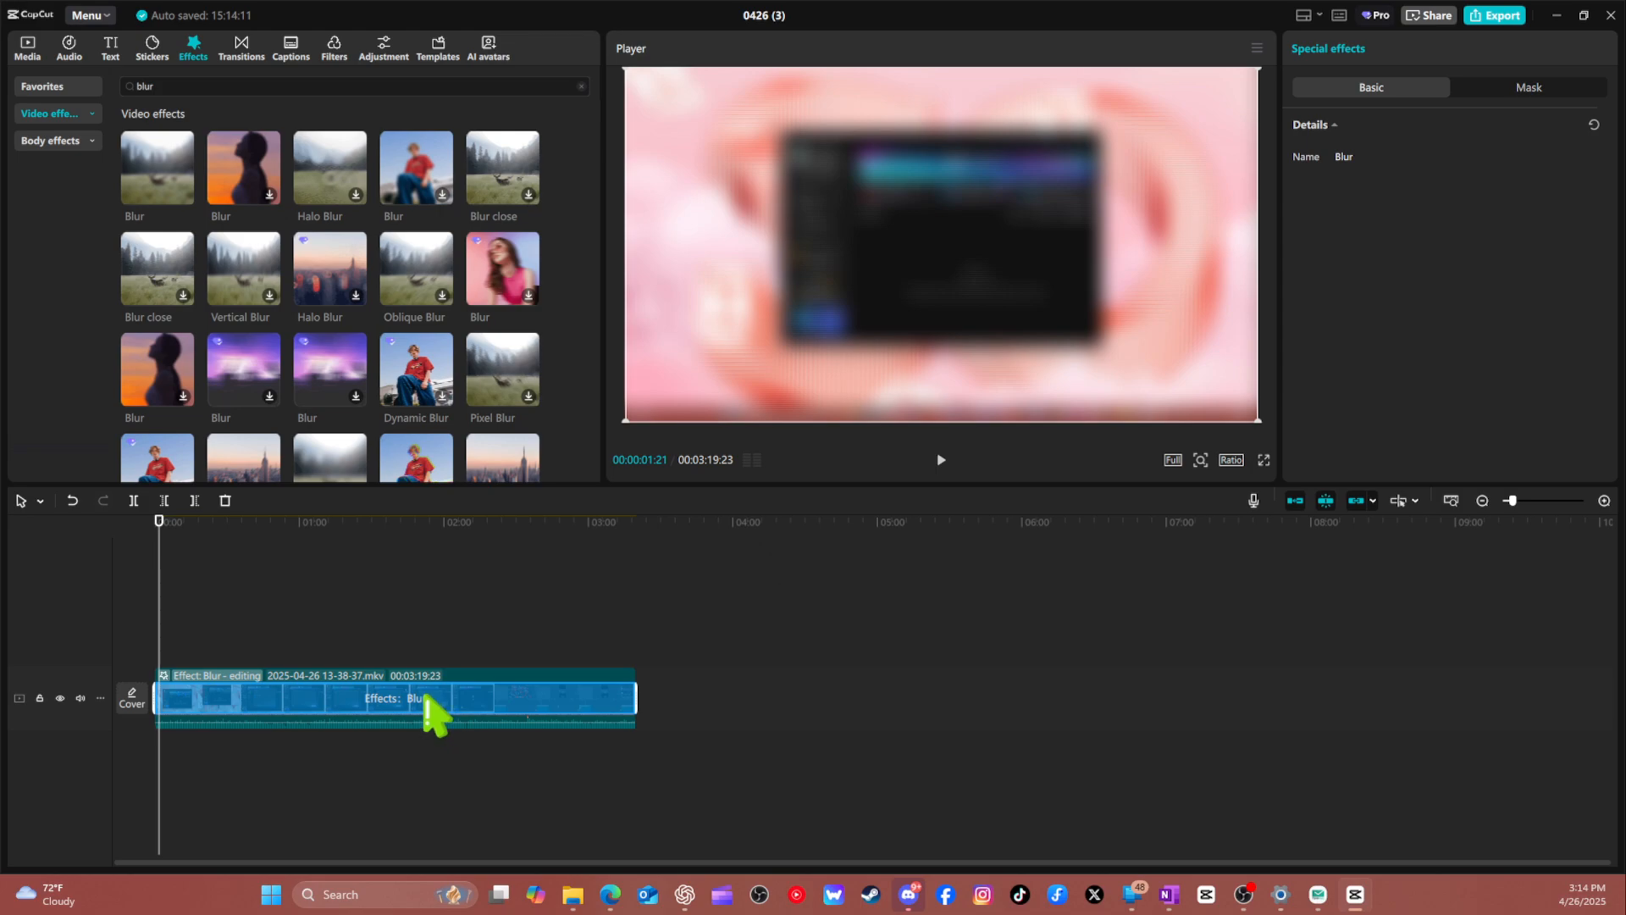
{"action": "key", "text": "ctrl+z"}
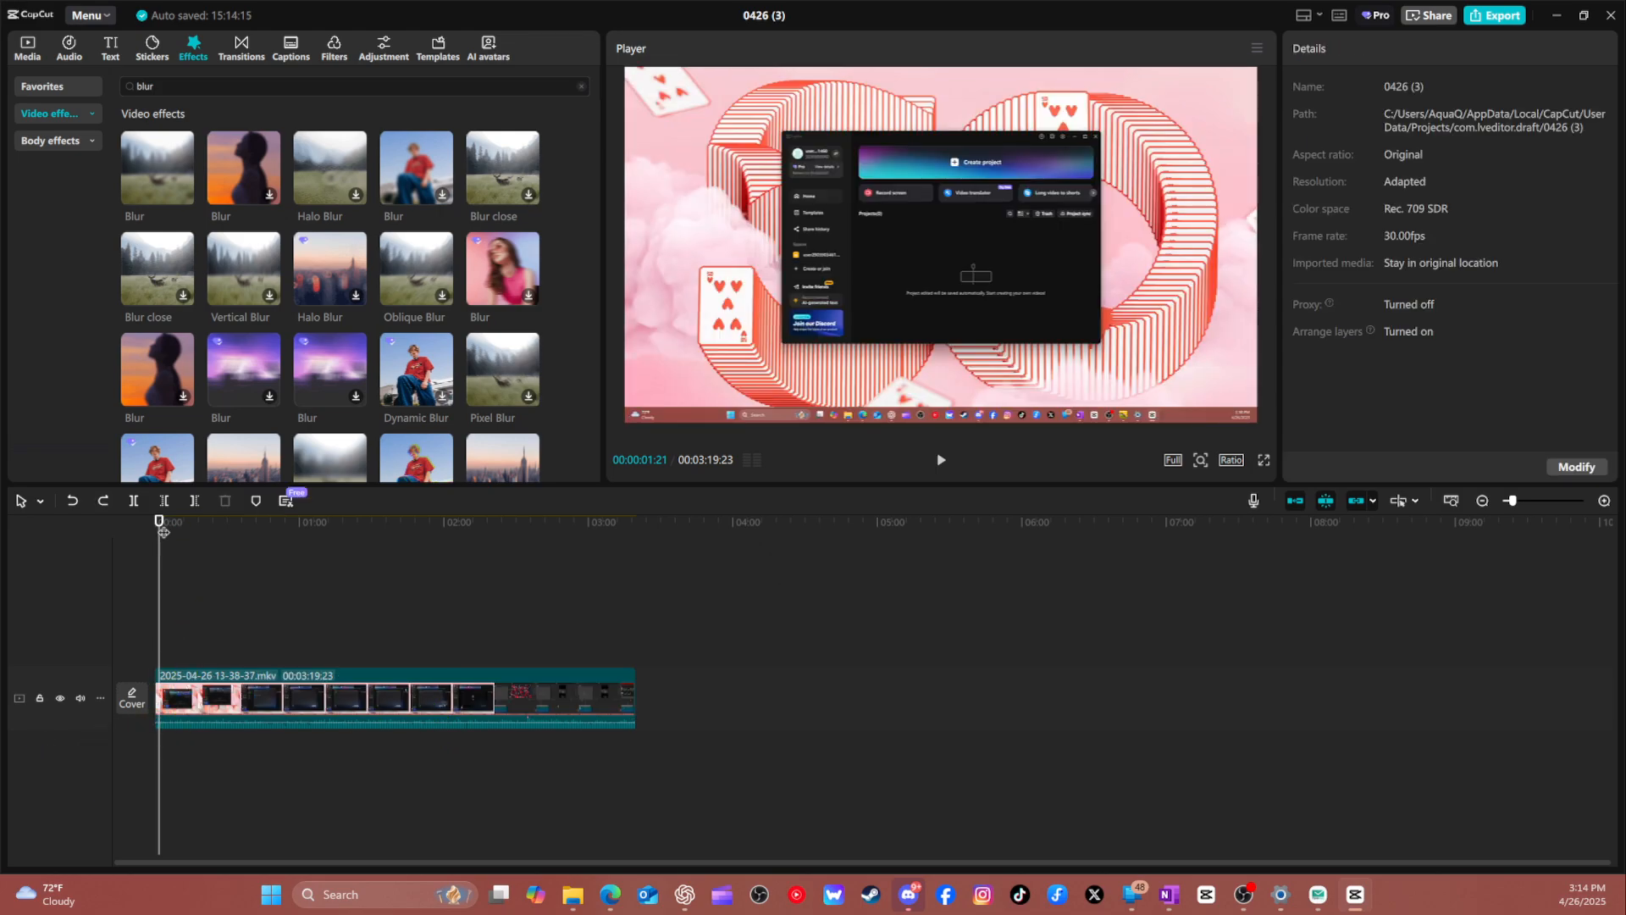
Split the clip at 00:00:05:19.
{"action": "left_click_drag", "start_coordinate": [164, 531], "coordinate": [172, 525]}
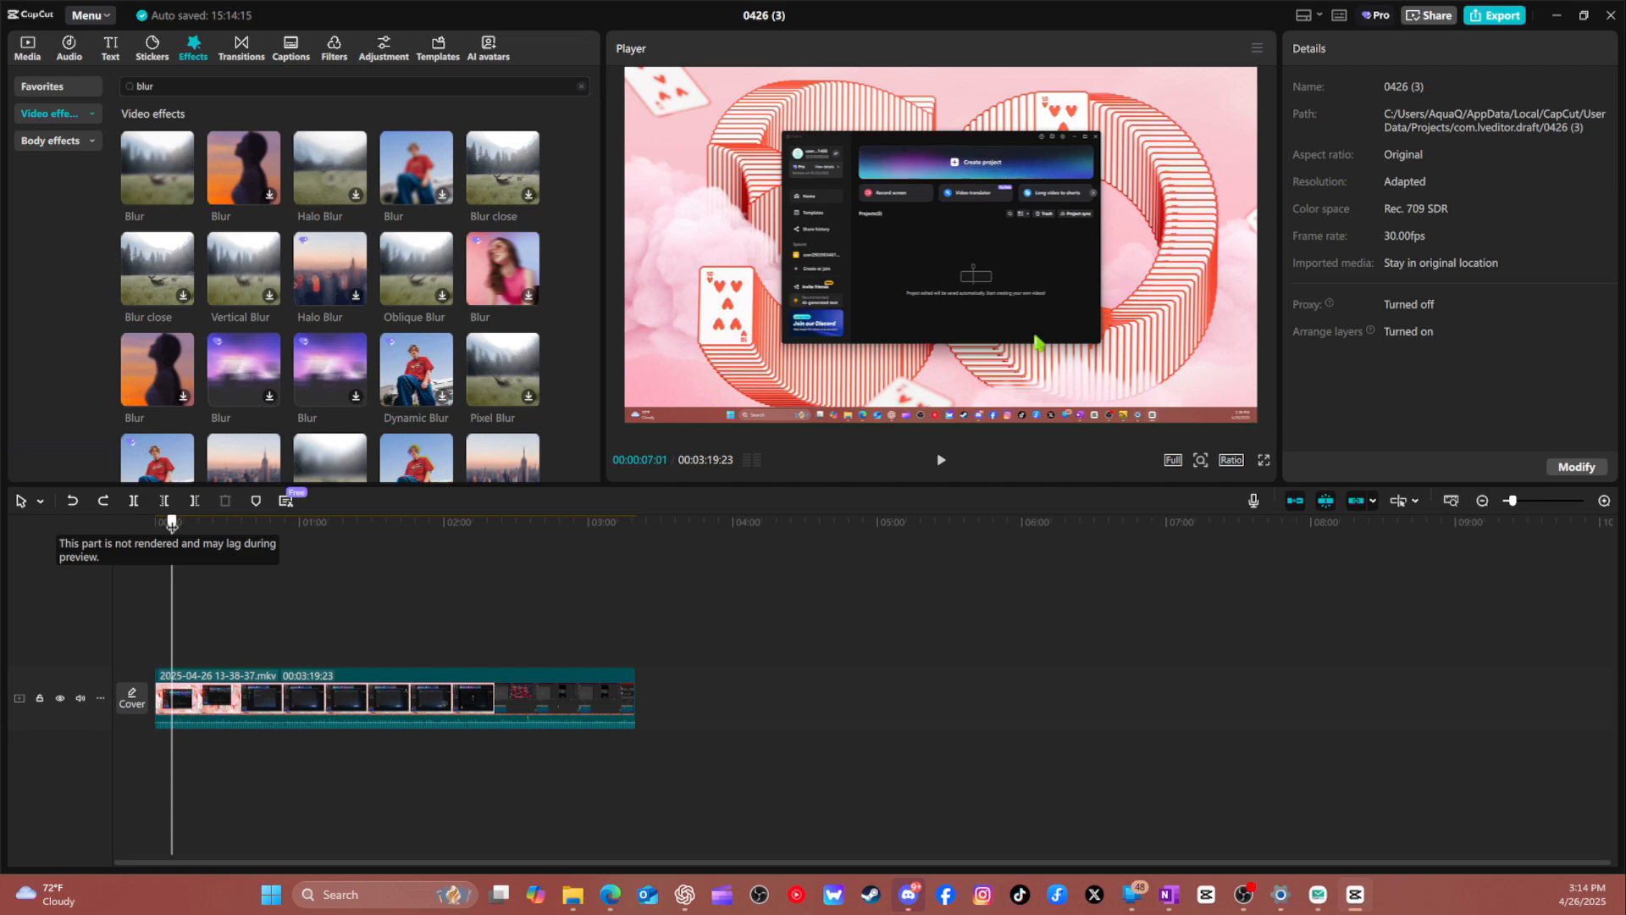
{"action": "left_click", "coordinate": [178, 720]}
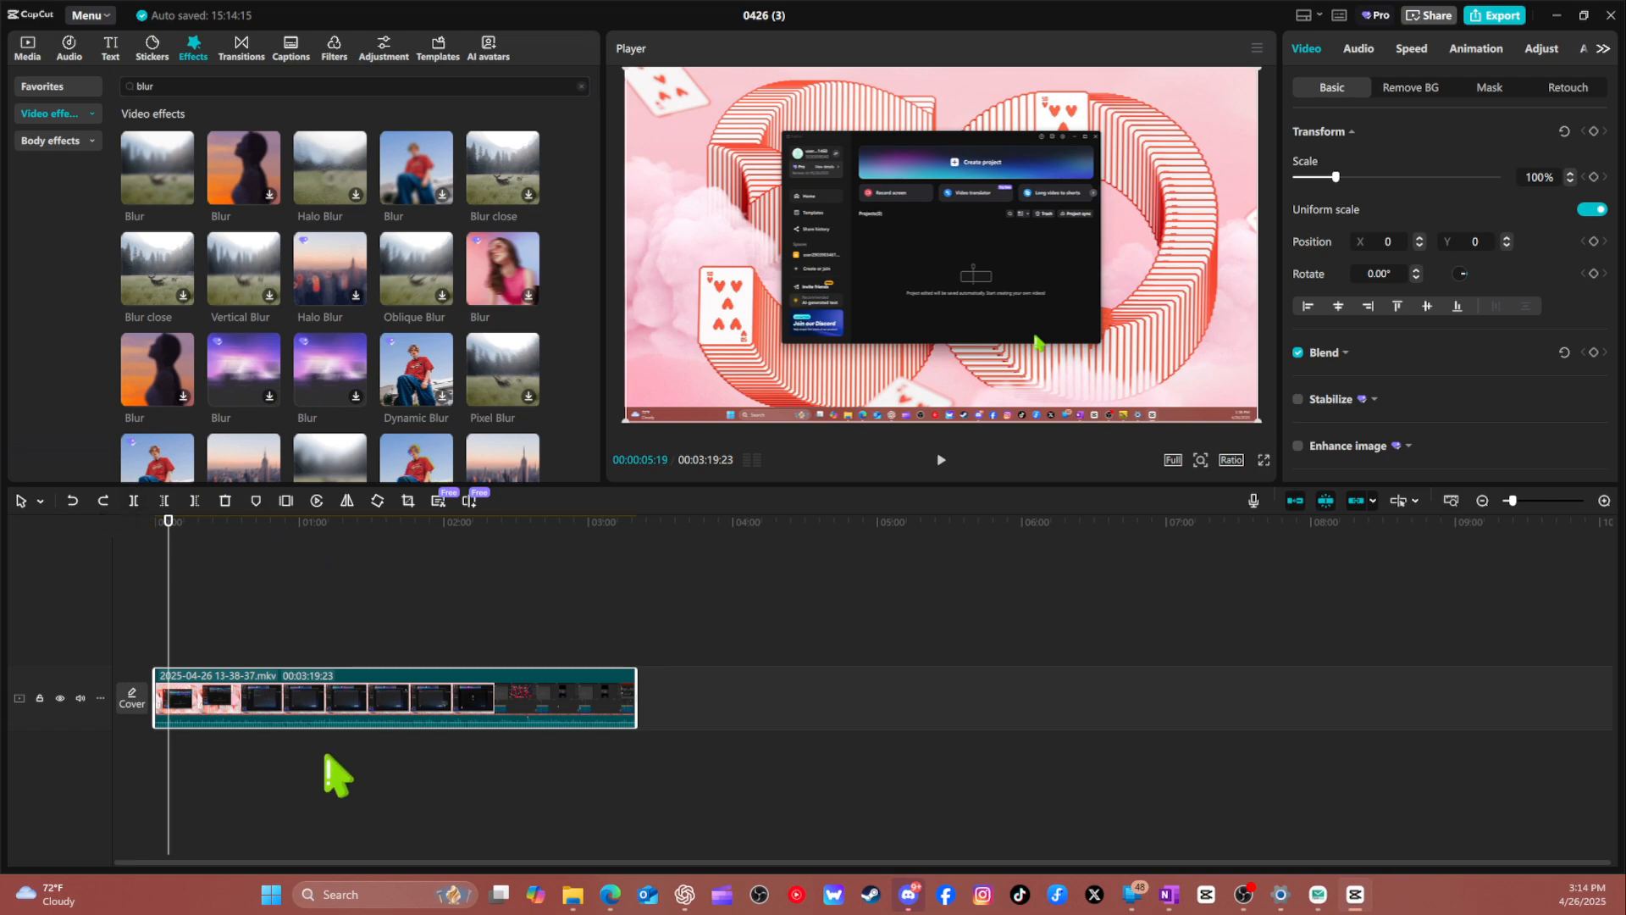
{"action": "key", "text": "q"}
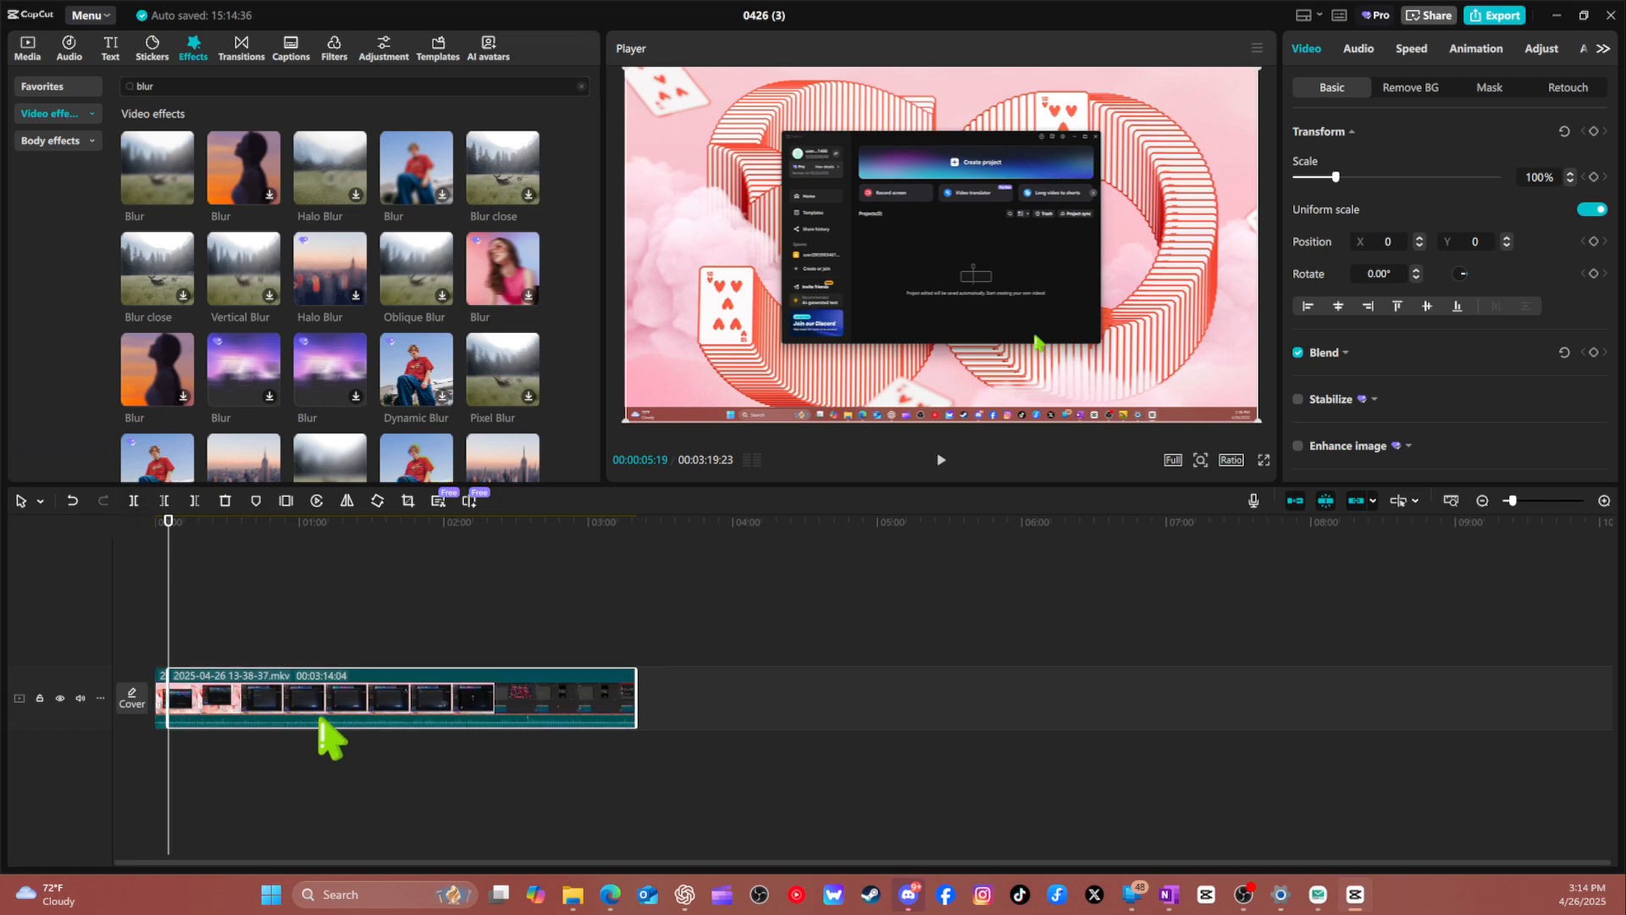
Apply the Blur effect to only the short first segment and play the video from the start.
{"action": "left_click_drag", "start_coordinate": [216, 688], "coordinate": [160, 699]}
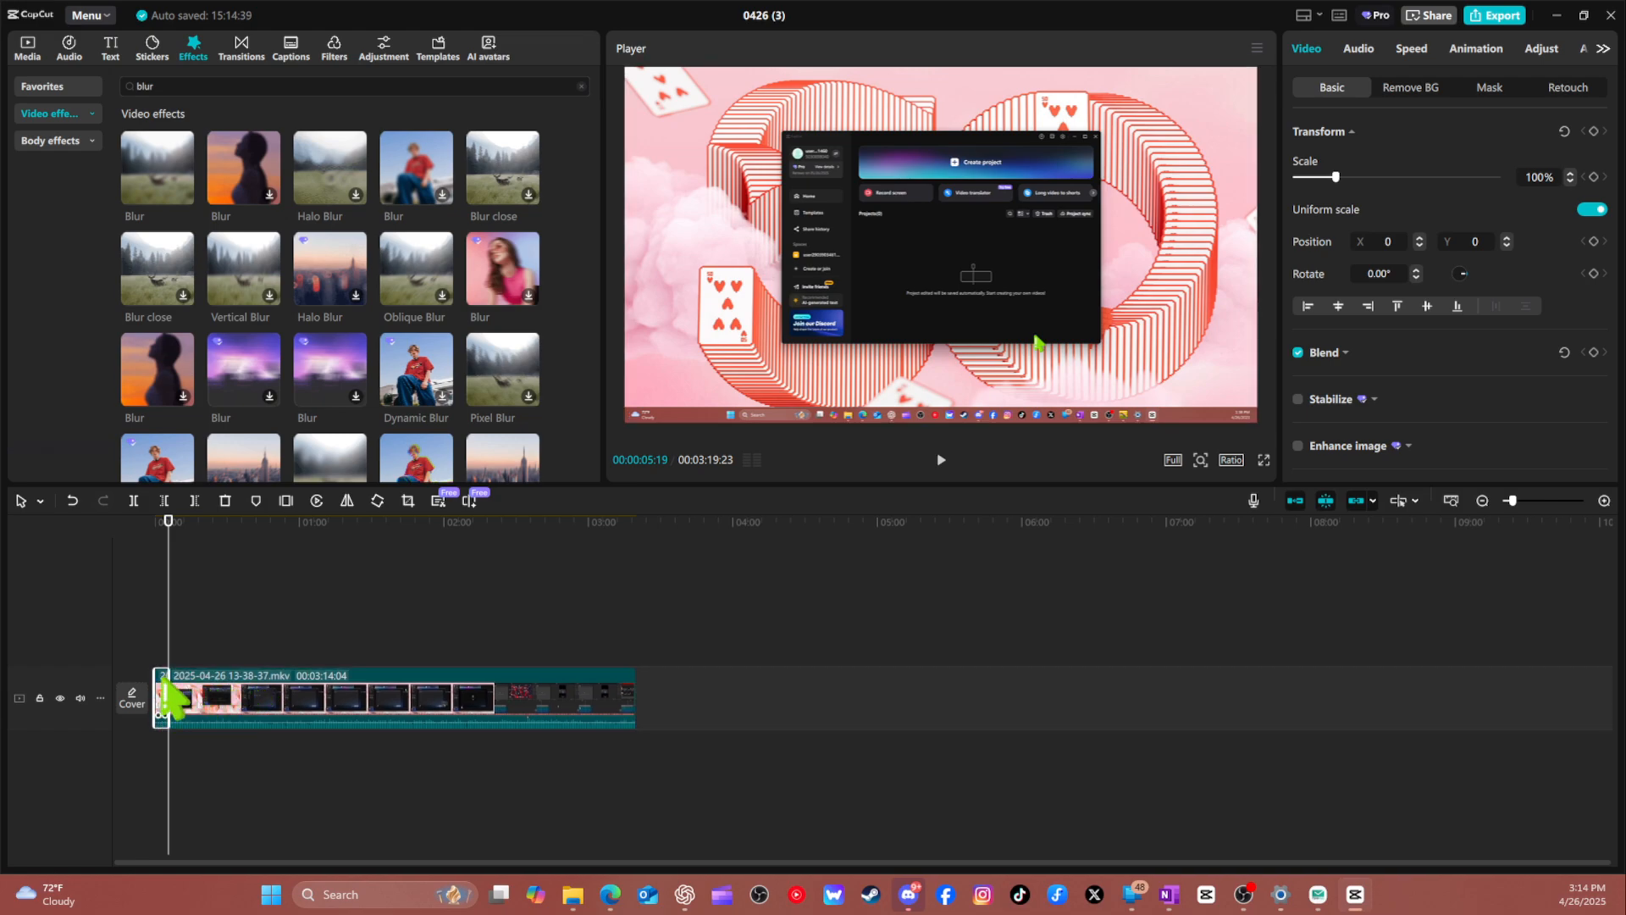
{"action": "left_click_drag", "start_coordinate": [157, 178], "coordinate": [155, 640]}
{"action": "left_click_drag", "start_coordinate": [158, 697], "coordinate": [160, 708]}
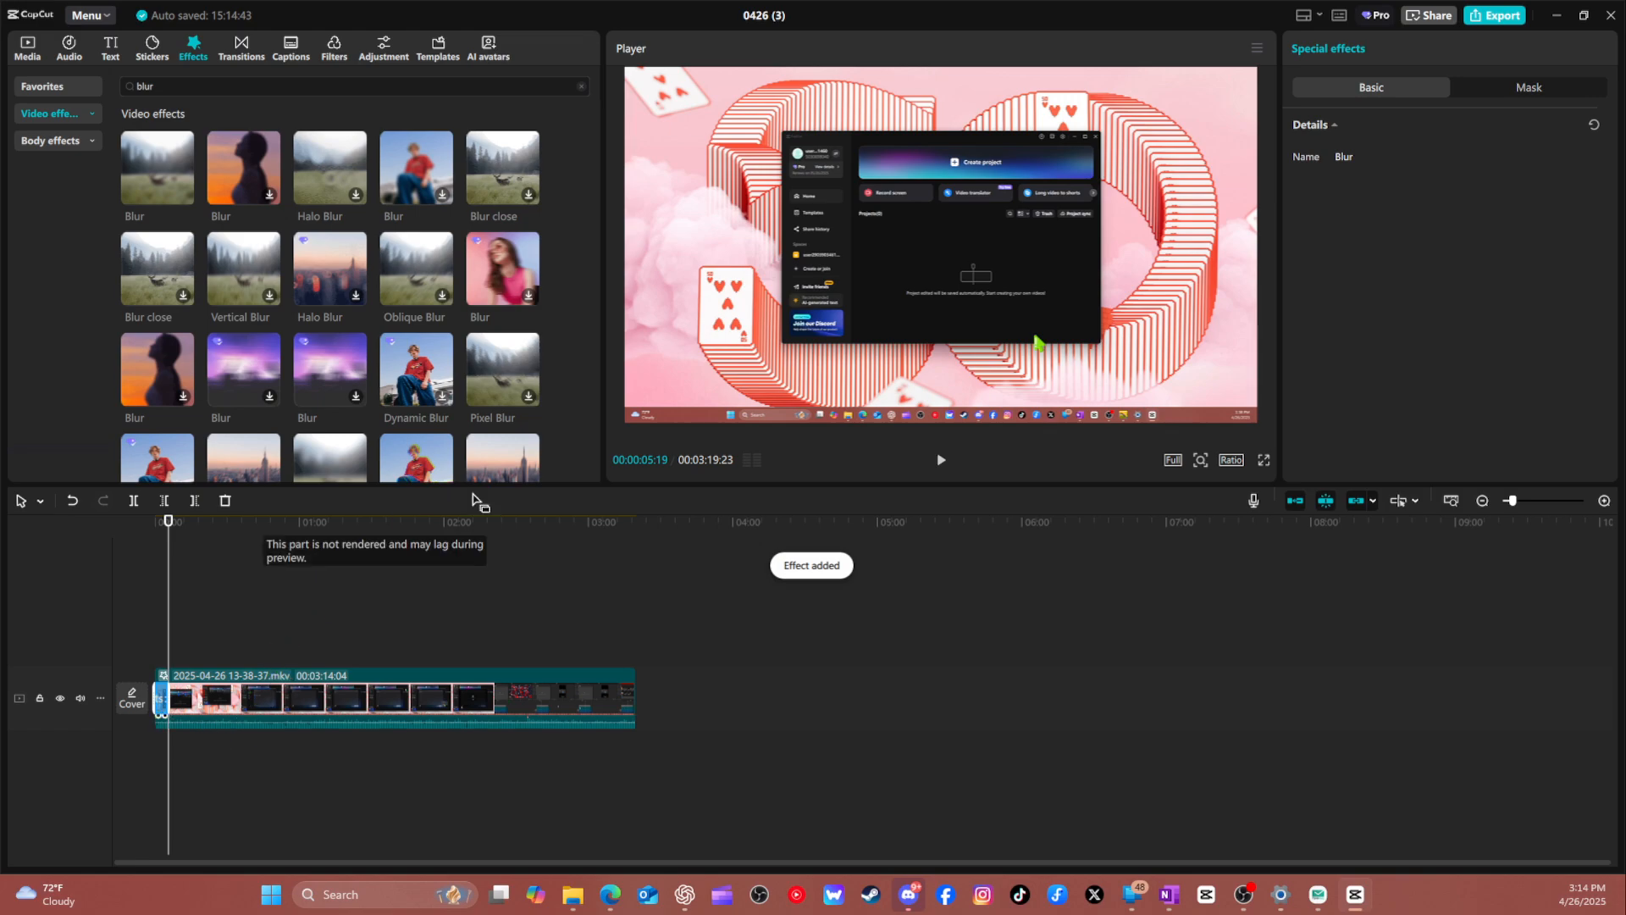
{"action": "left_click_drag", "start_coordinate": [169, 520], "coordinate": [113, 520]}
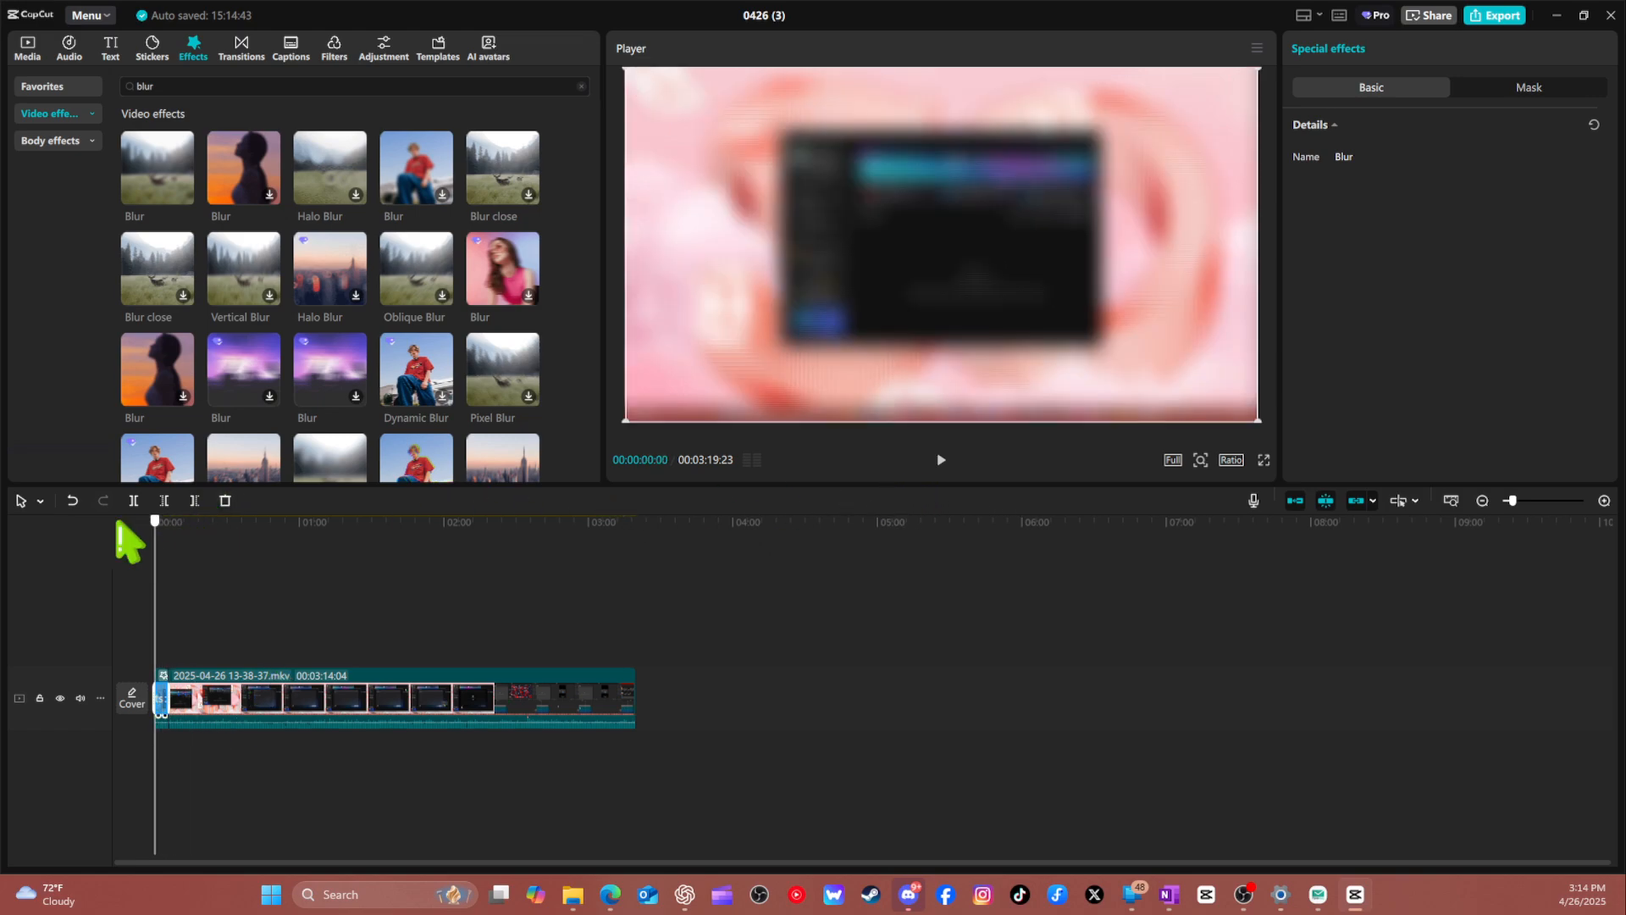
{"action": "key", "text": "space"}
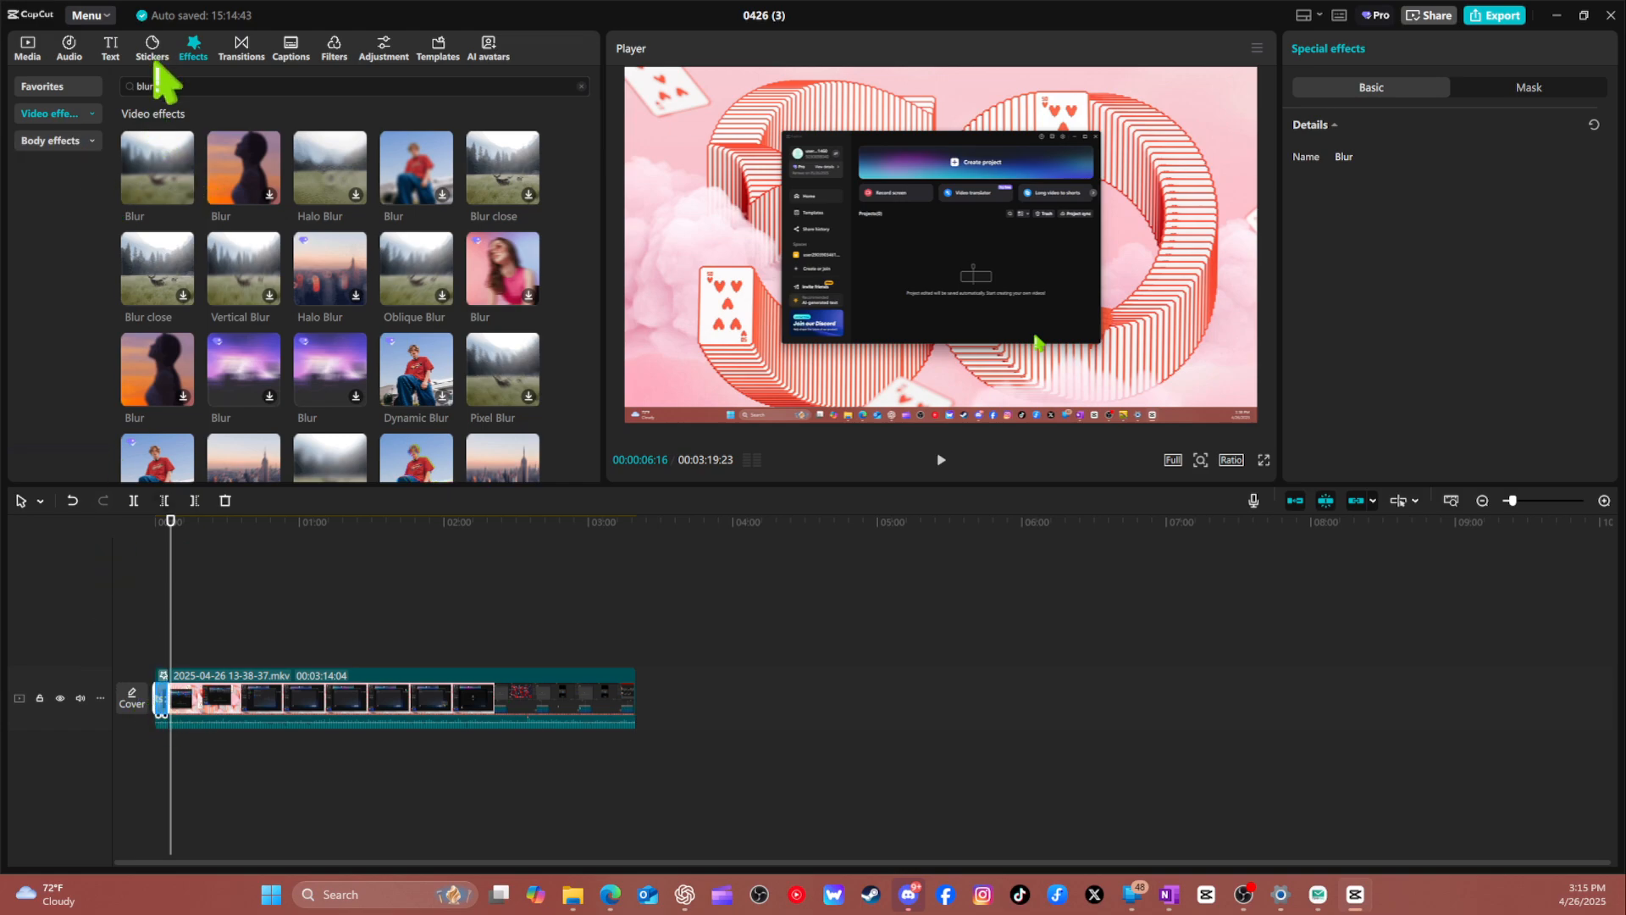
Undo the Blur effect and replace the split segments with a fresh copy of the imported video.
{"action": "key", "text": "ctrl+z"}
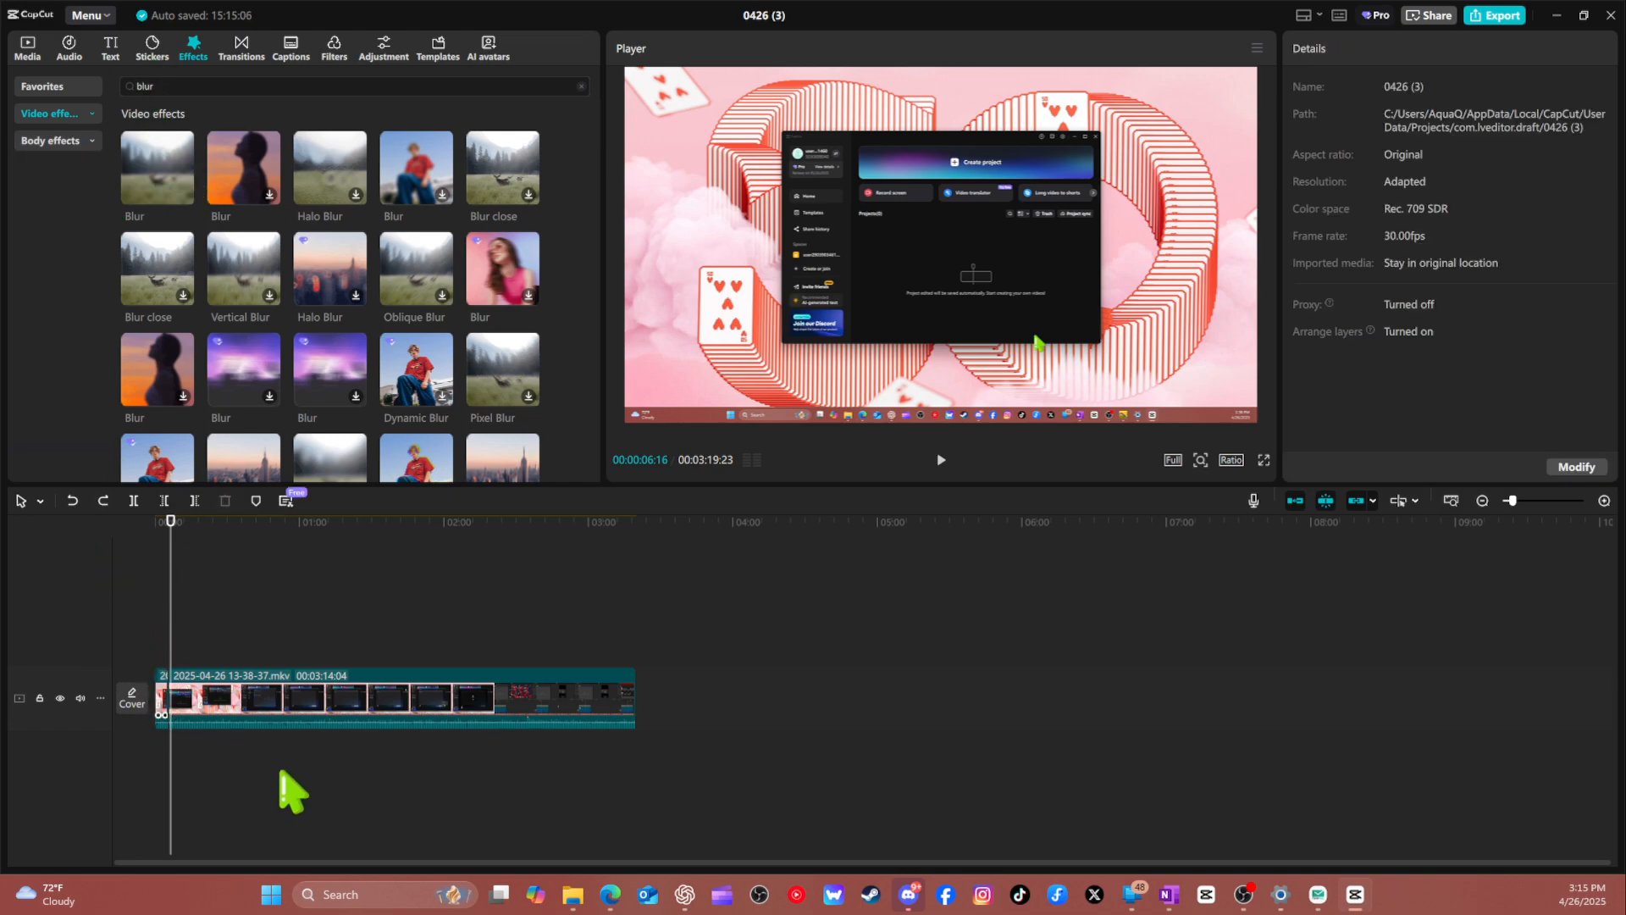
{"action": "left_click", "coordinate": [200, 720]}
{"action": "key", "text": "Delete"}
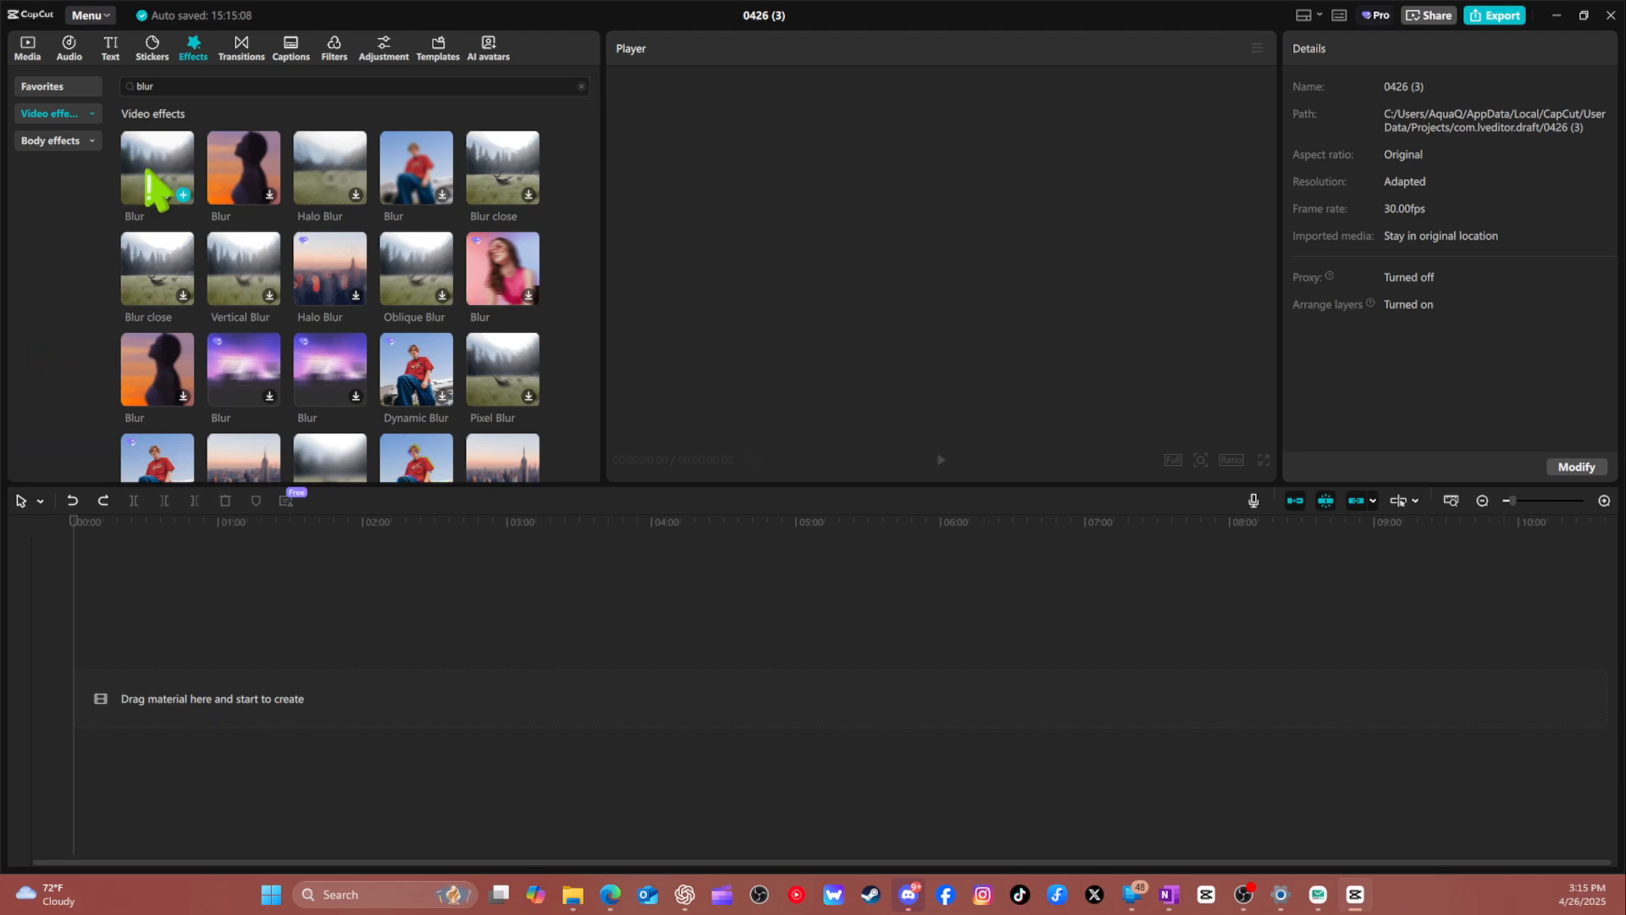
{"action": "left_click", "coordinate": [26, 46]}
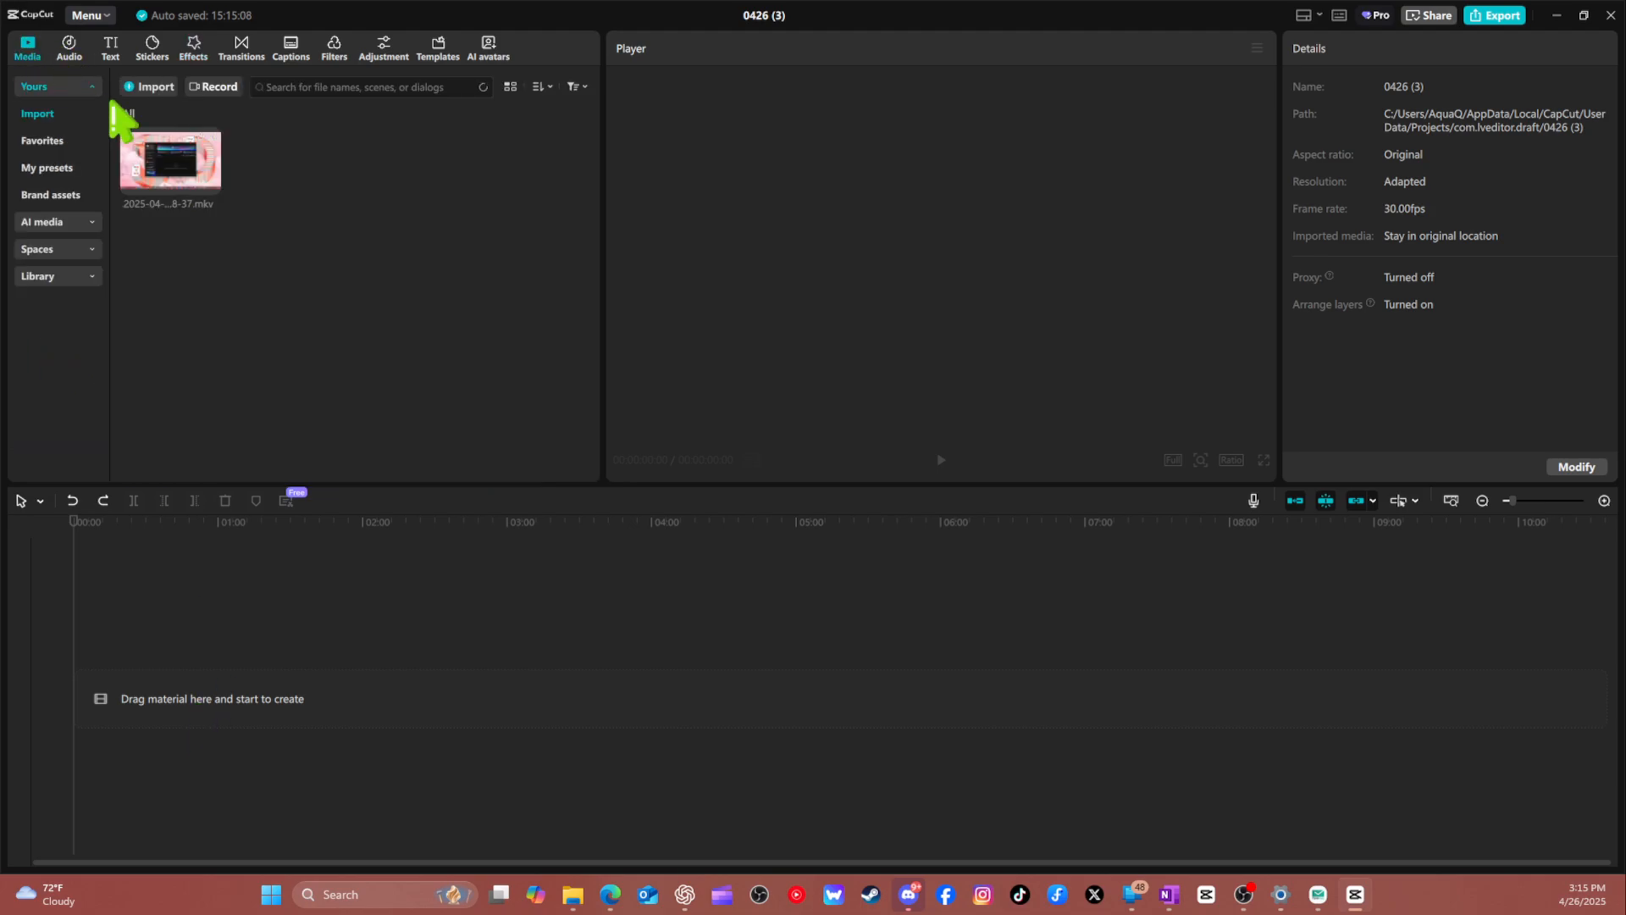
{"action": "left_click_drag", "start_coordinate": [127, 140], "coordinate": [119, 707]}
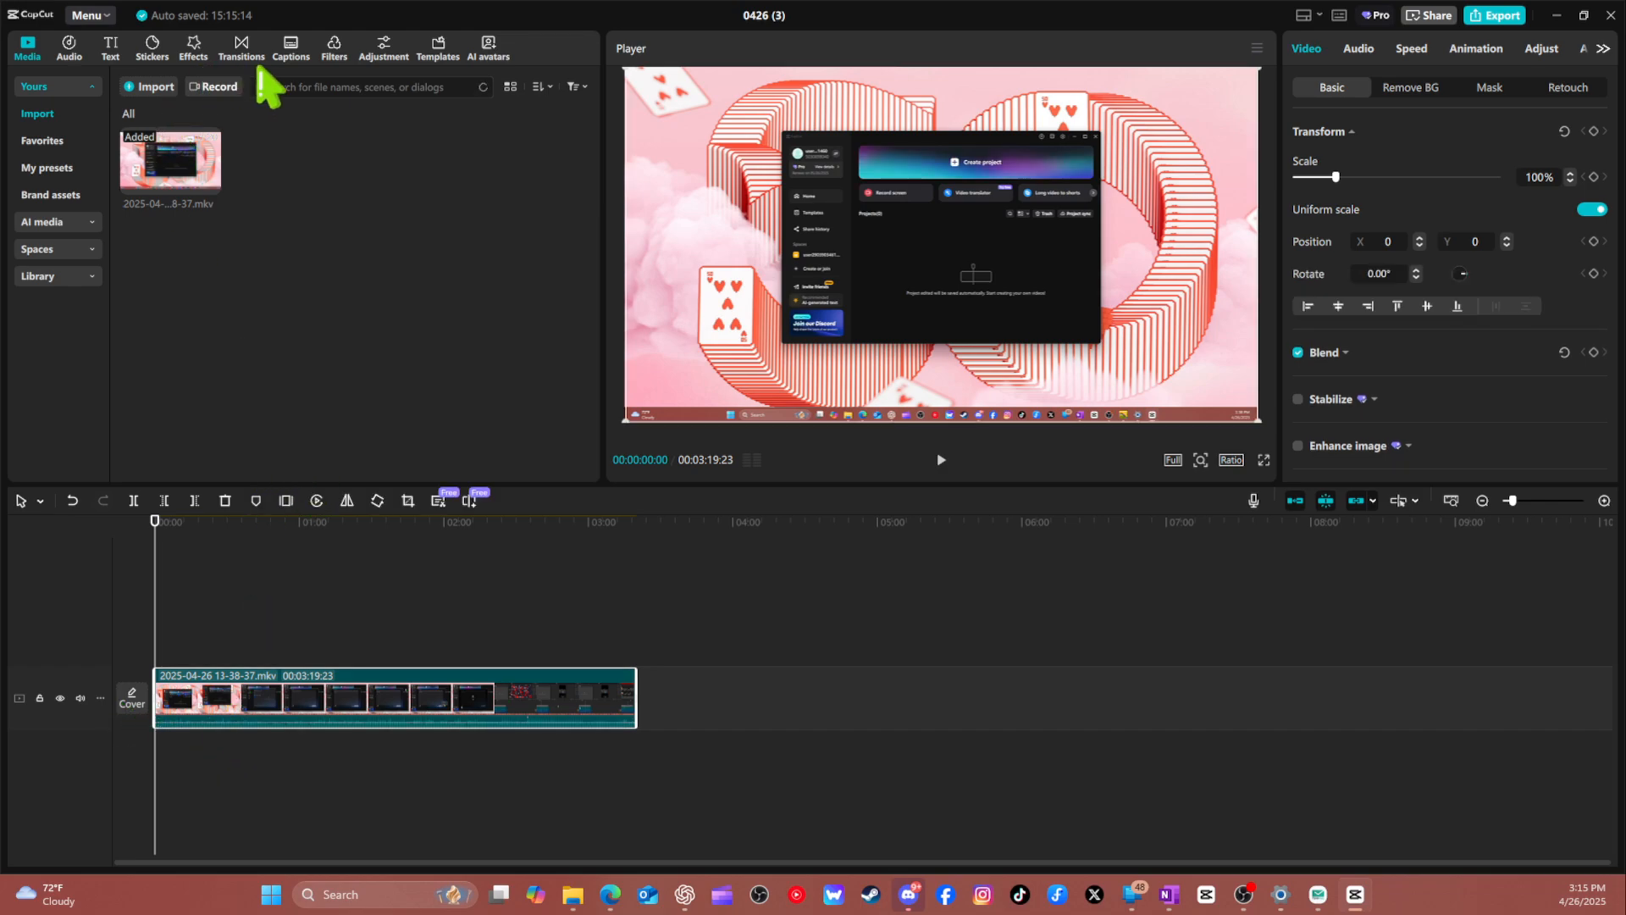
Search the stickers for "blur" and look through the results.
{"action": "left_click", "coordinate": [151, 49]}
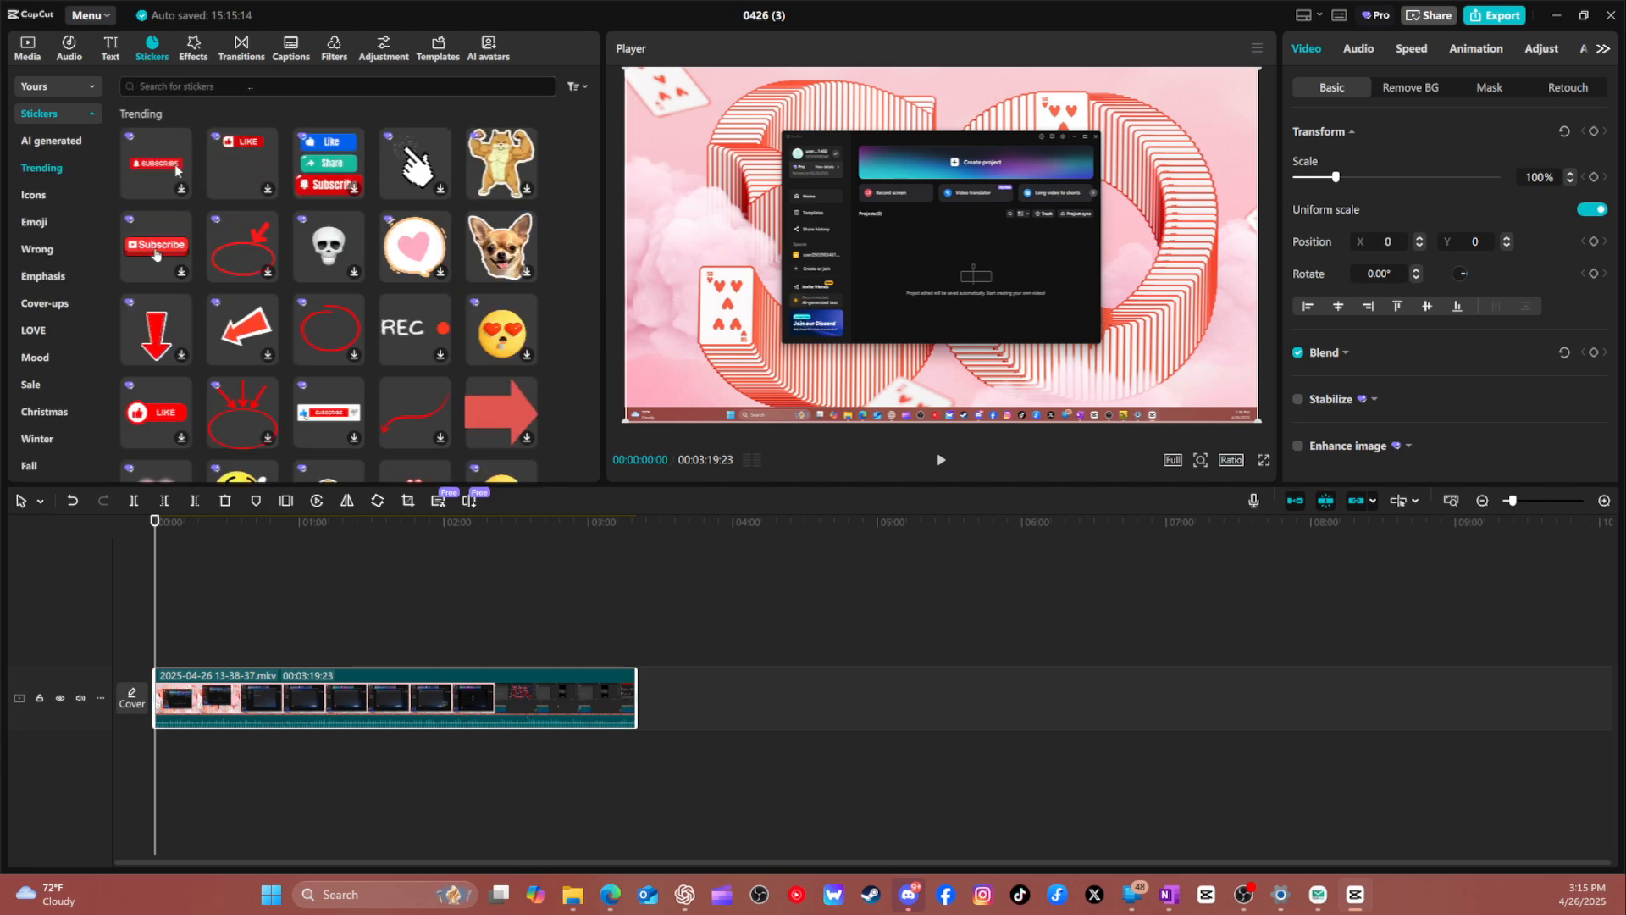
{"action": "type", "text": "blur"}
{"action": "key", "text": "Return"}
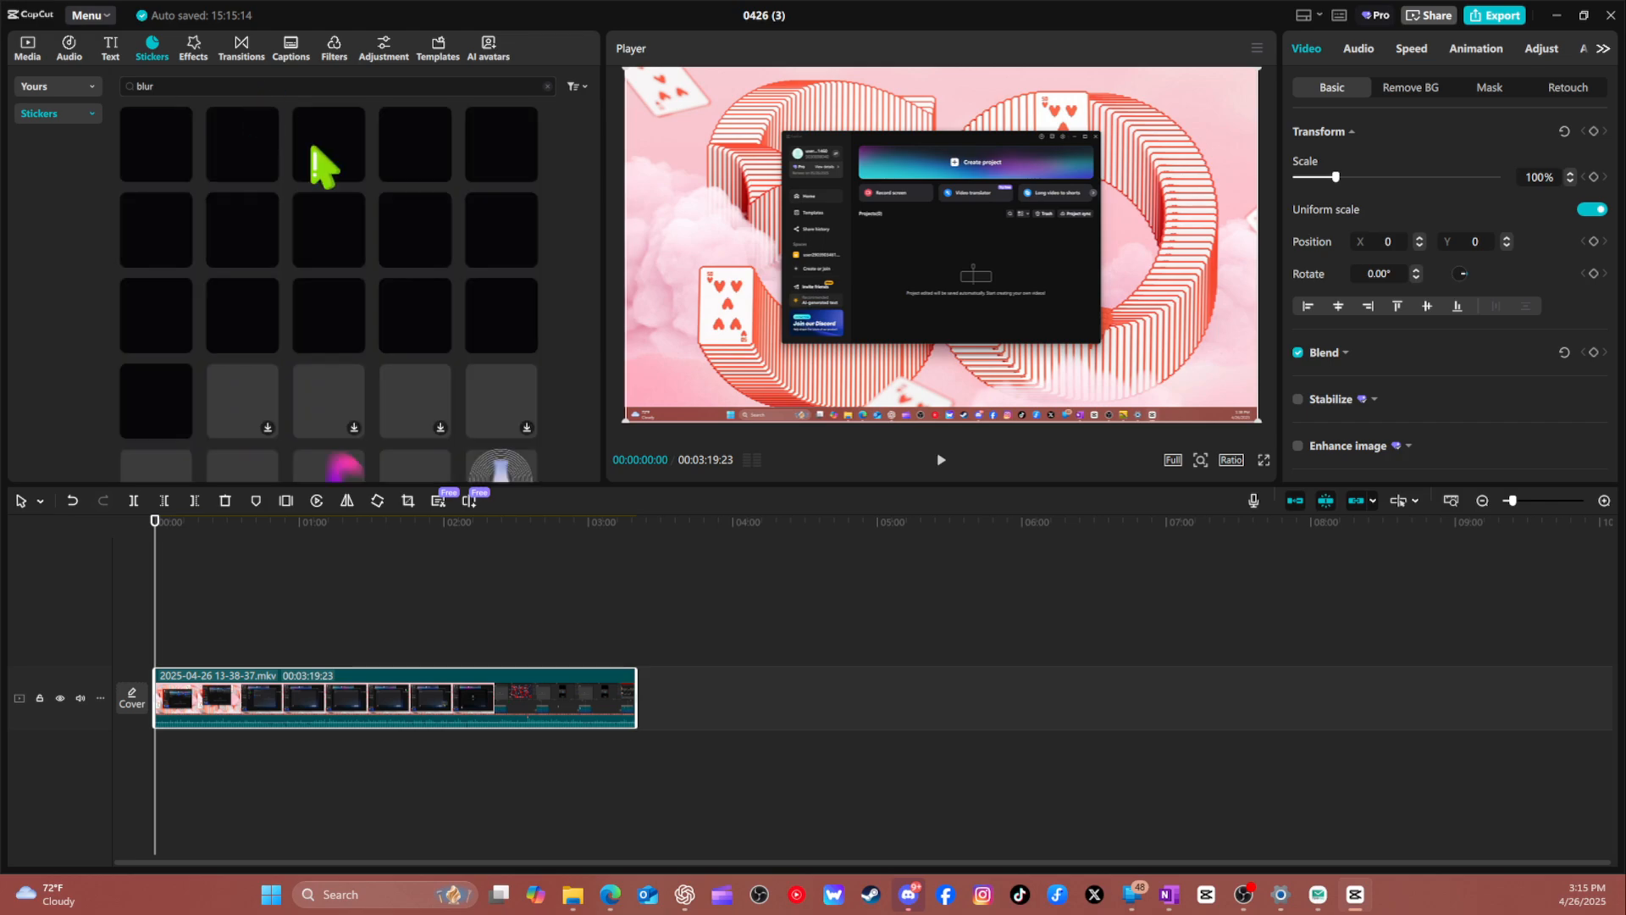
{"action": "scroll", "coordinate": [470, 307], "scroll_direction": "down", "scroll_amount": 5}
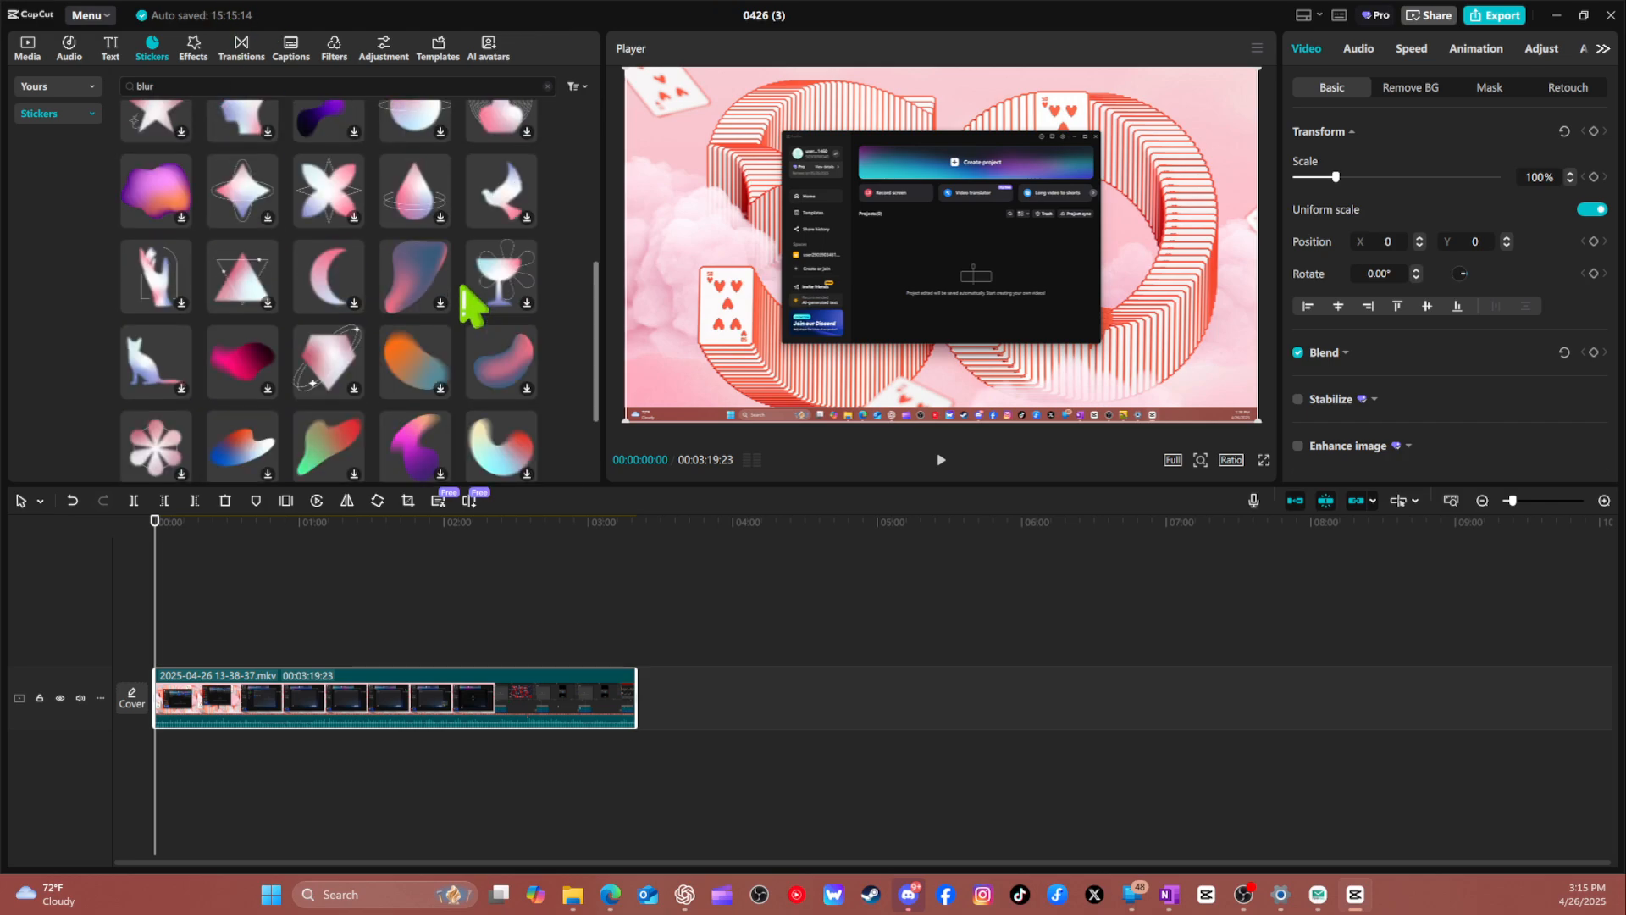
{"action": "scroll", "coordinate": [469, 305], "scroll_direction": "up", "scroll_amount": 5}
Browse the sticker categories and look through the Wrong category for a sticker to cover content.
{"action": "left_click", "coordinate": [51, 112]}
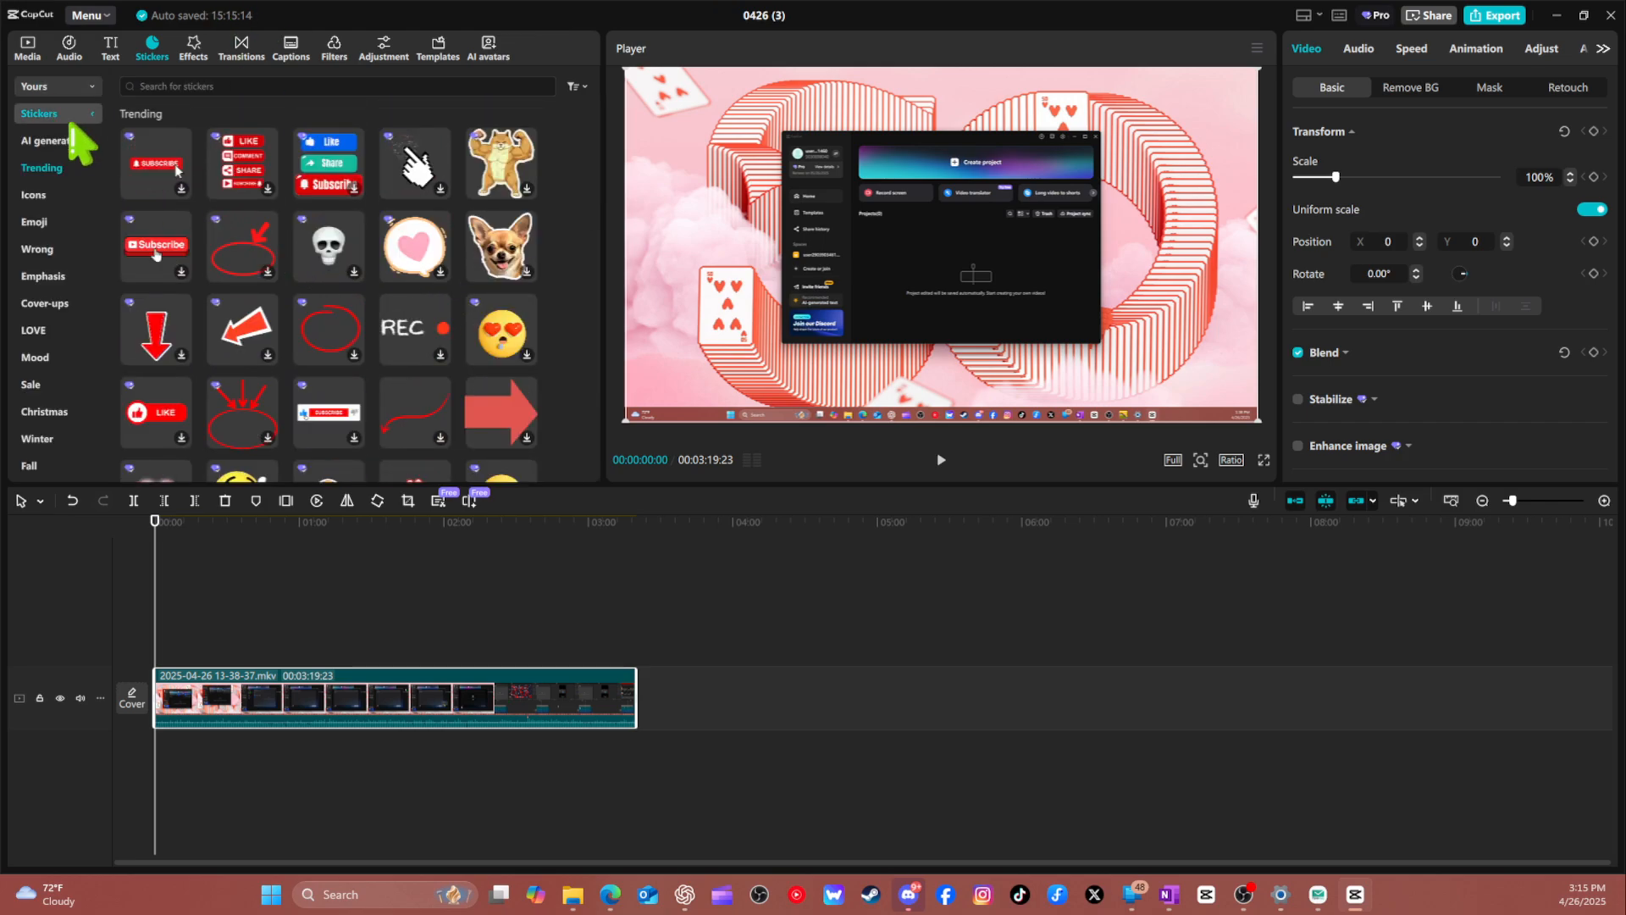
{"action": "scroll", "coordinate": [59, 322], "scroll_direction": "down", "scroll_amount": 10}
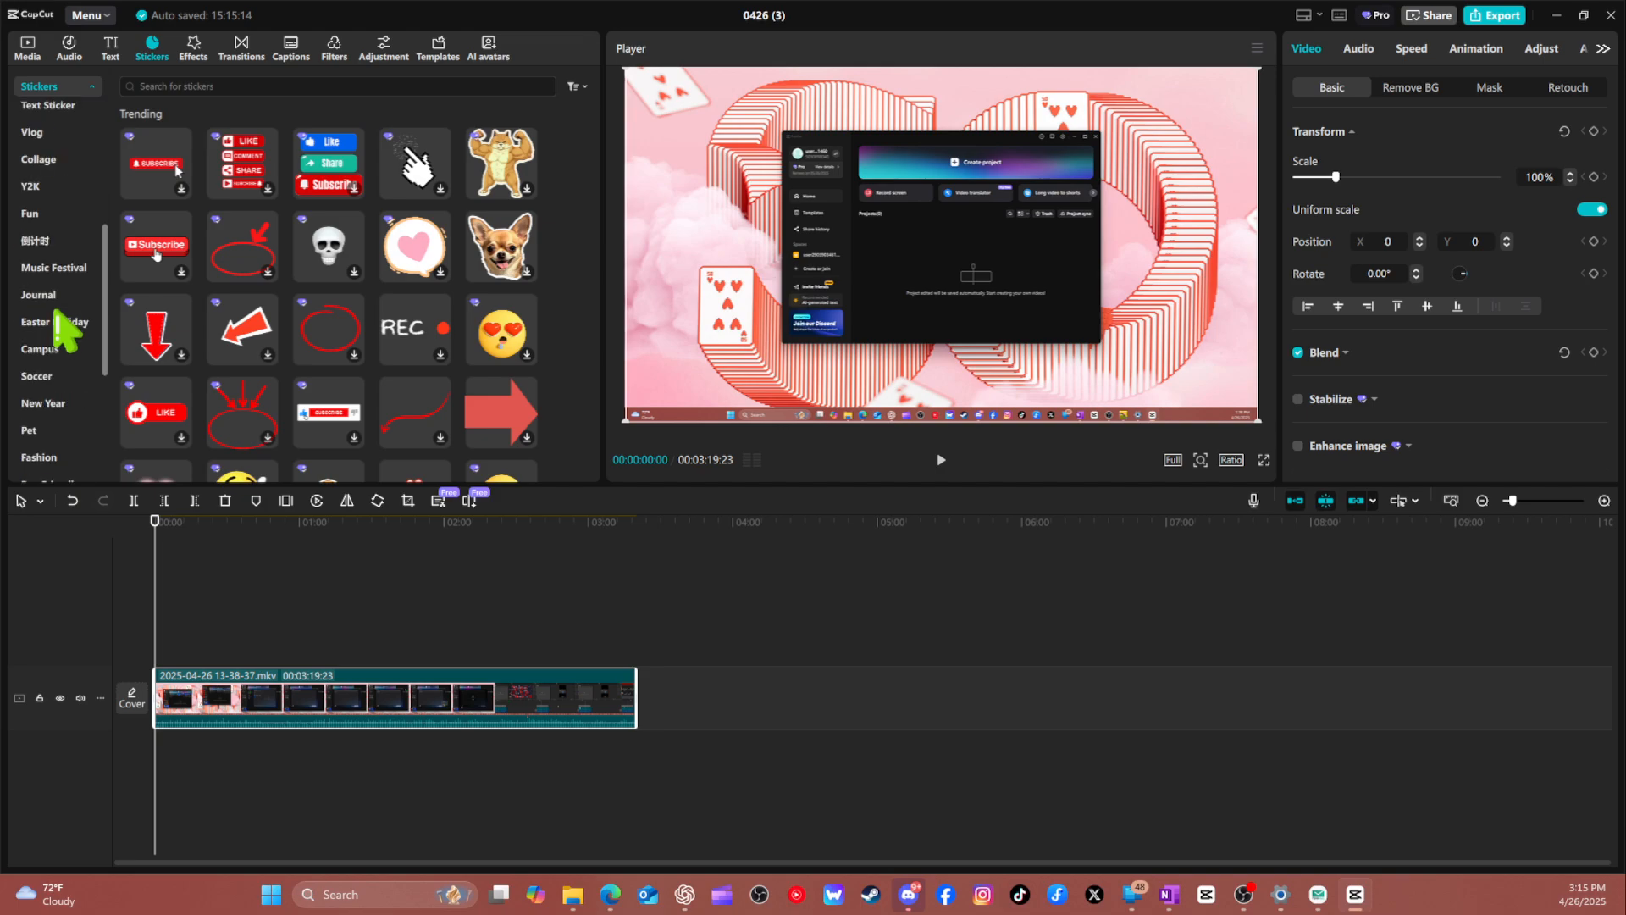
{"action": "scroll", "coordinate": [55, 322], "scroll_direction": "down", "scroll_amount": 9}
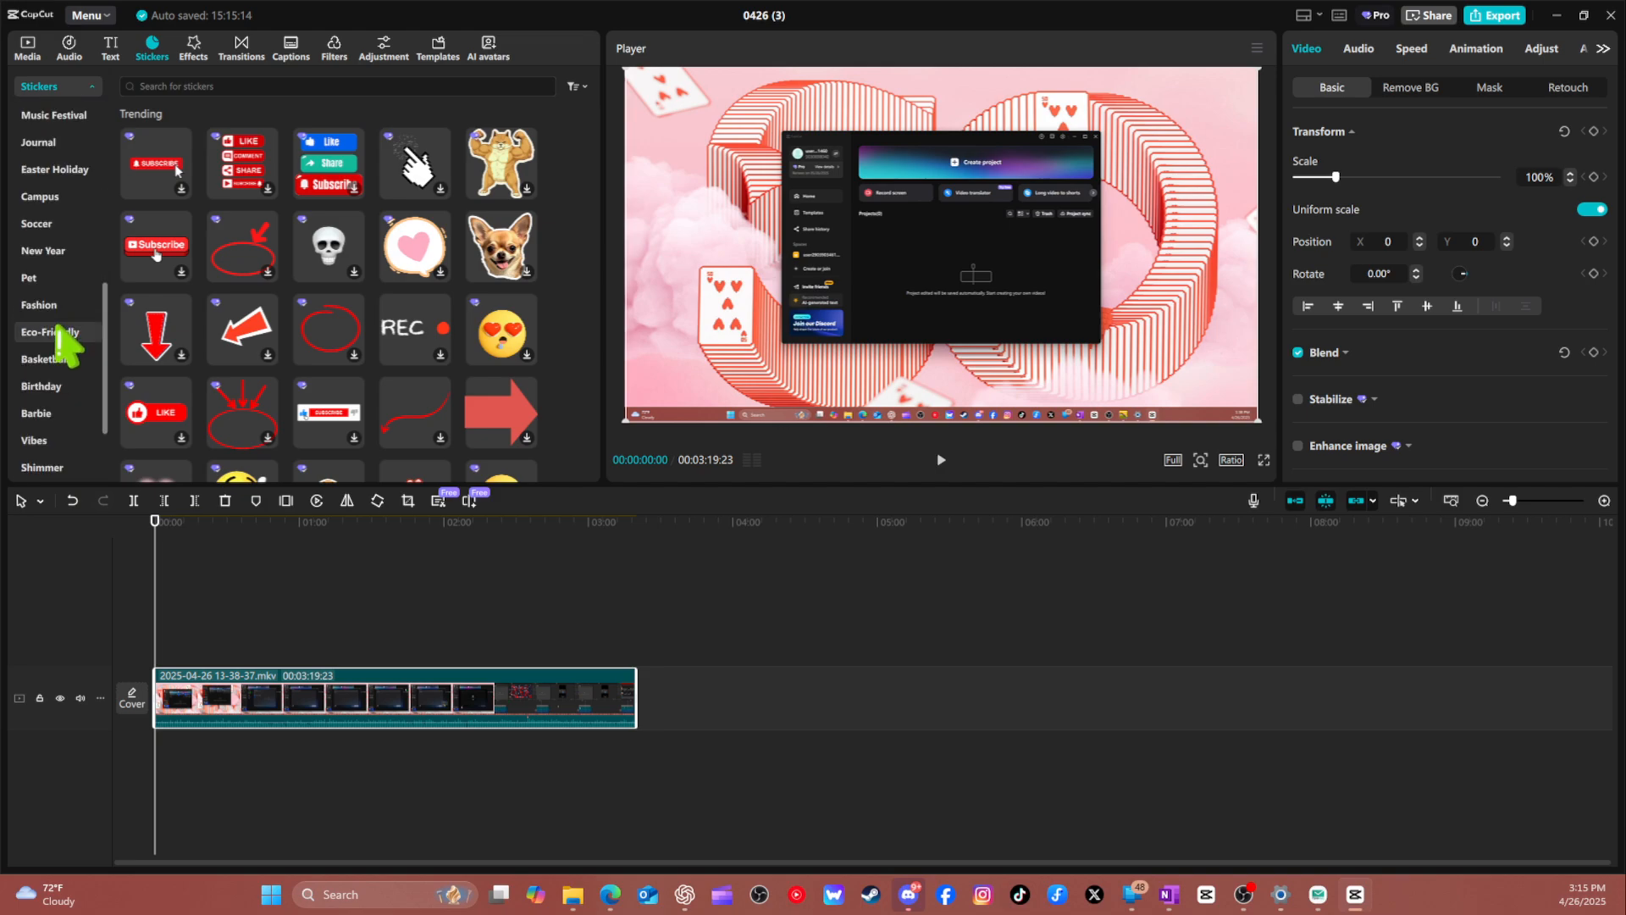
{"action": "scroll", "coordinate": [63, 356], "scroll_direction": "up", "scroll_amount": 8}
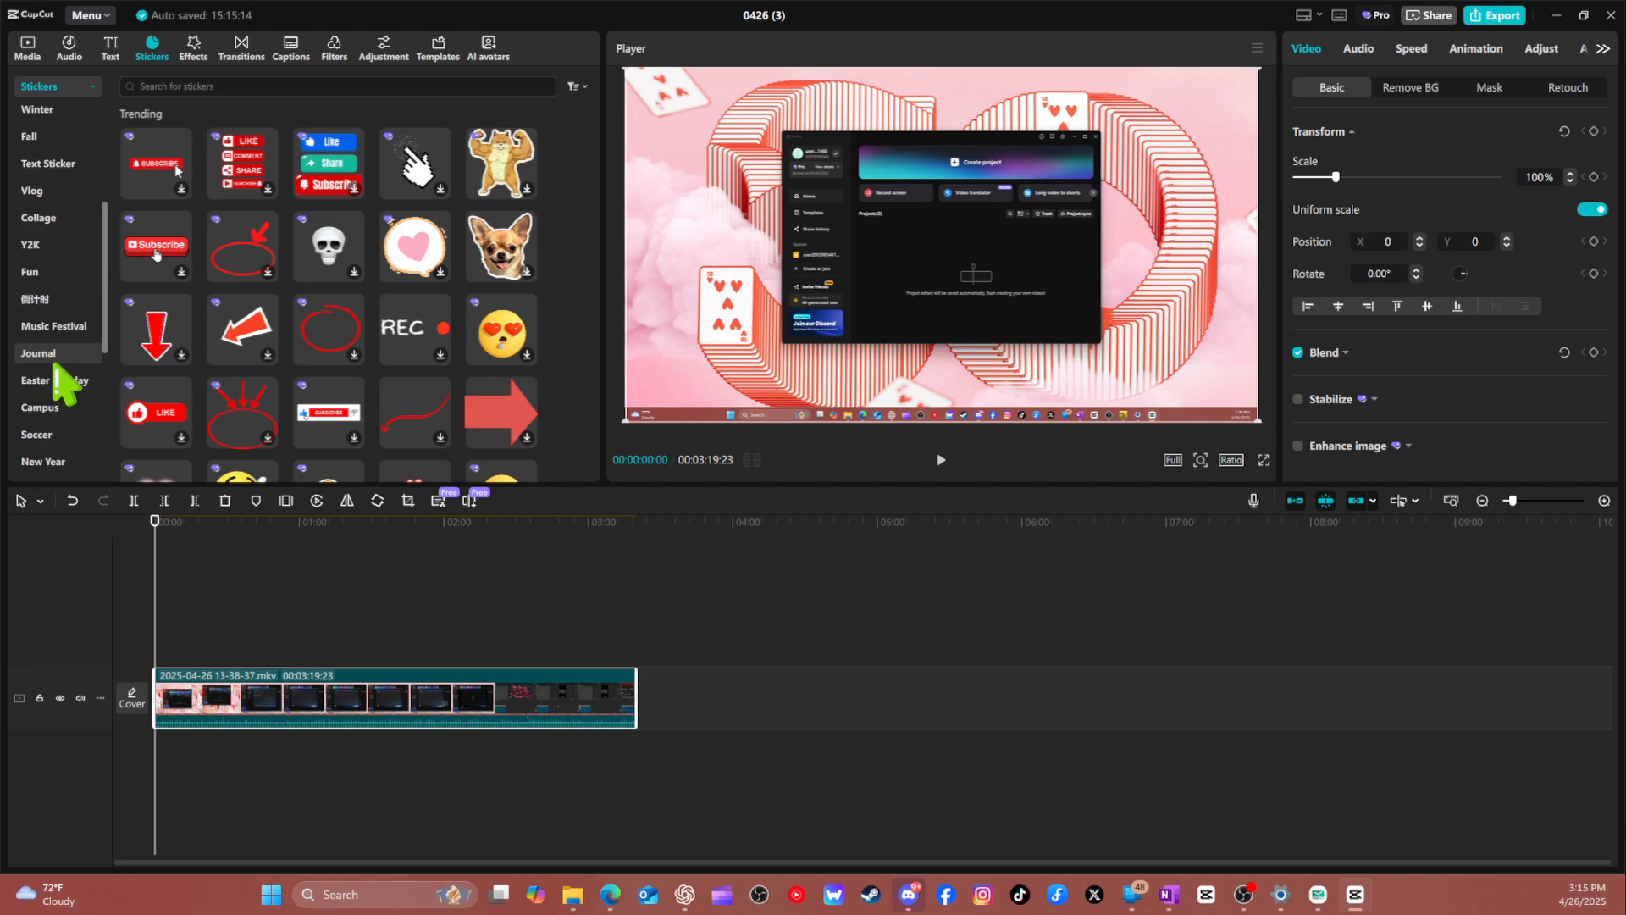
{"action": "scroll", "coordinate": [59, 372], "scroll_direction": "up", "scroll_amount": 4}
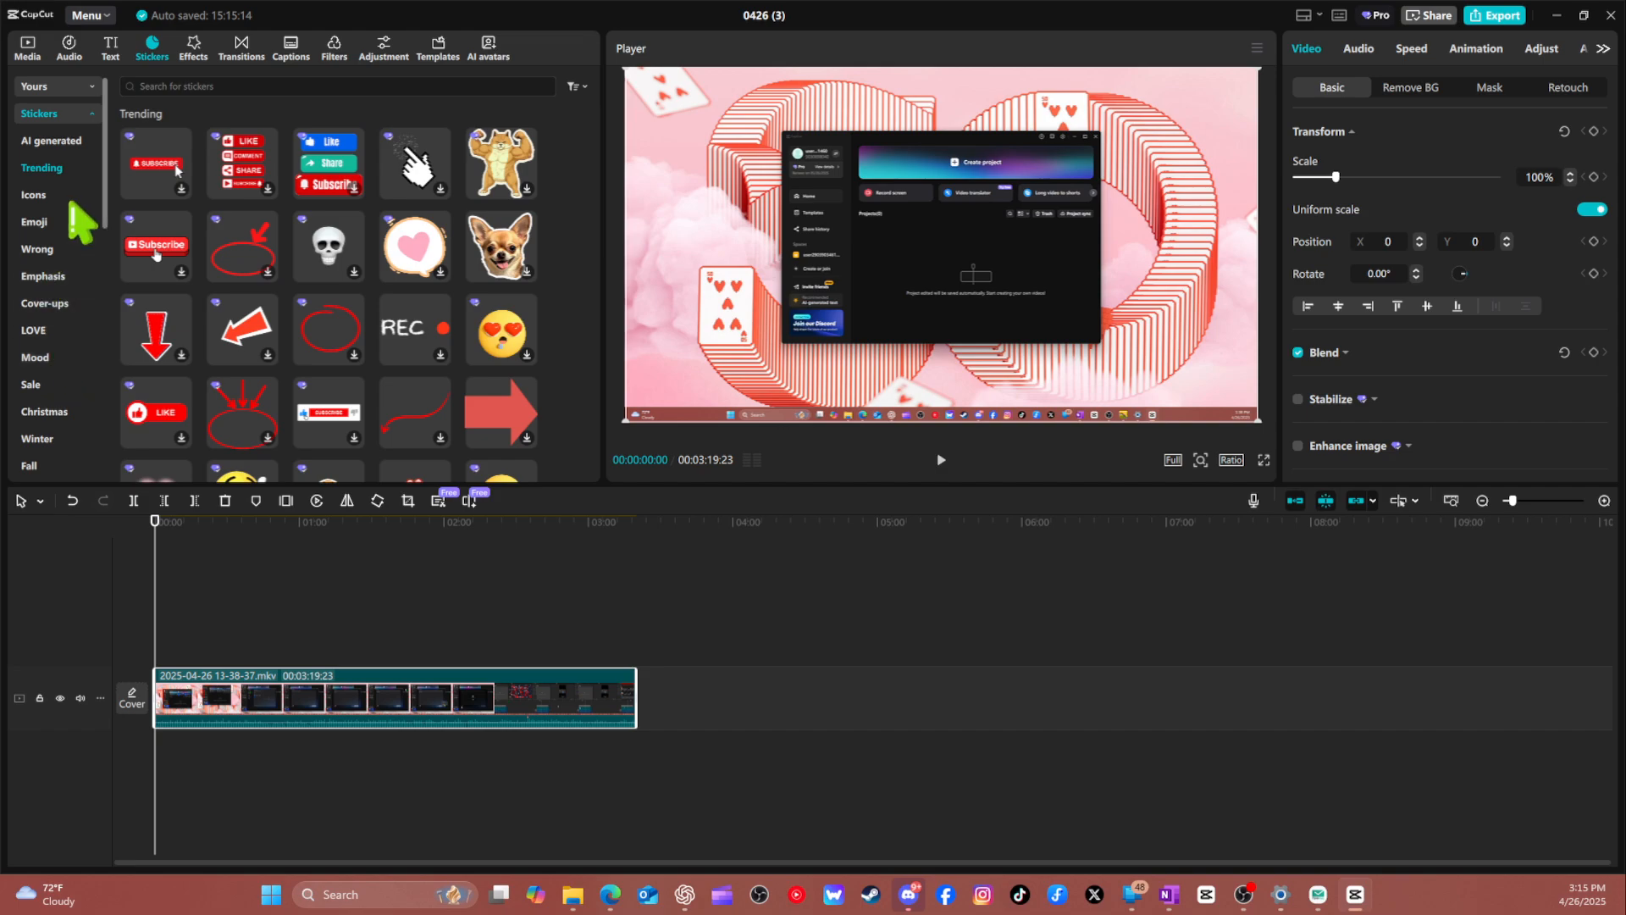
{"action": "left_click", "coordinate": [49, 250]}
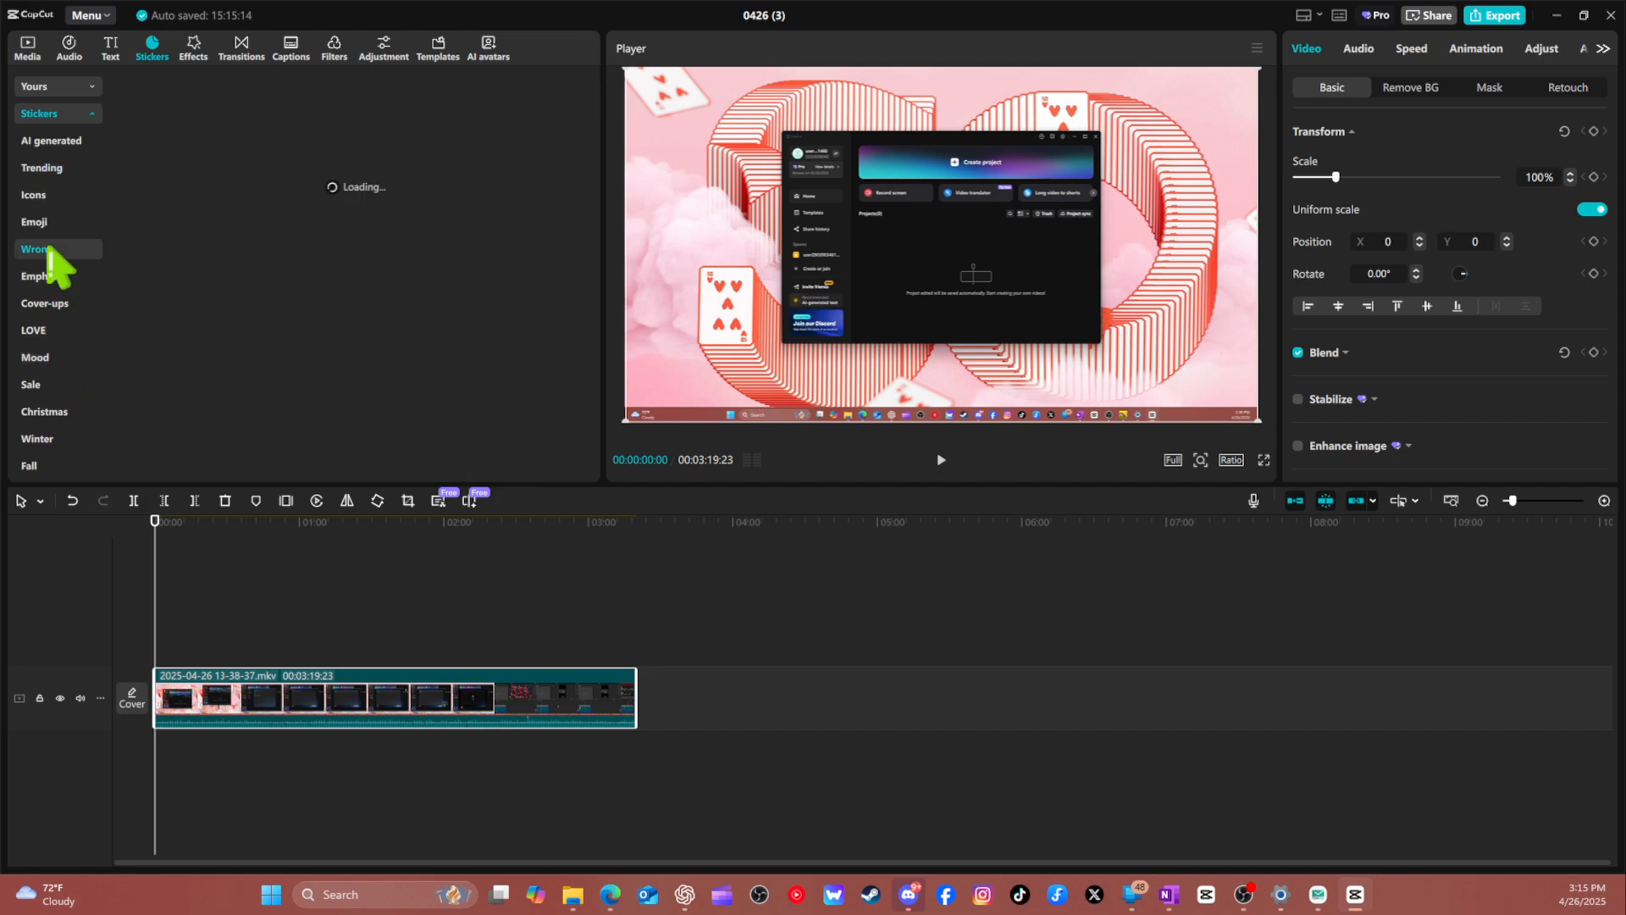
{"action": "scroll", "coordinate": [254, 319], "scroll_direction": "down", "scroll_amount": 5}
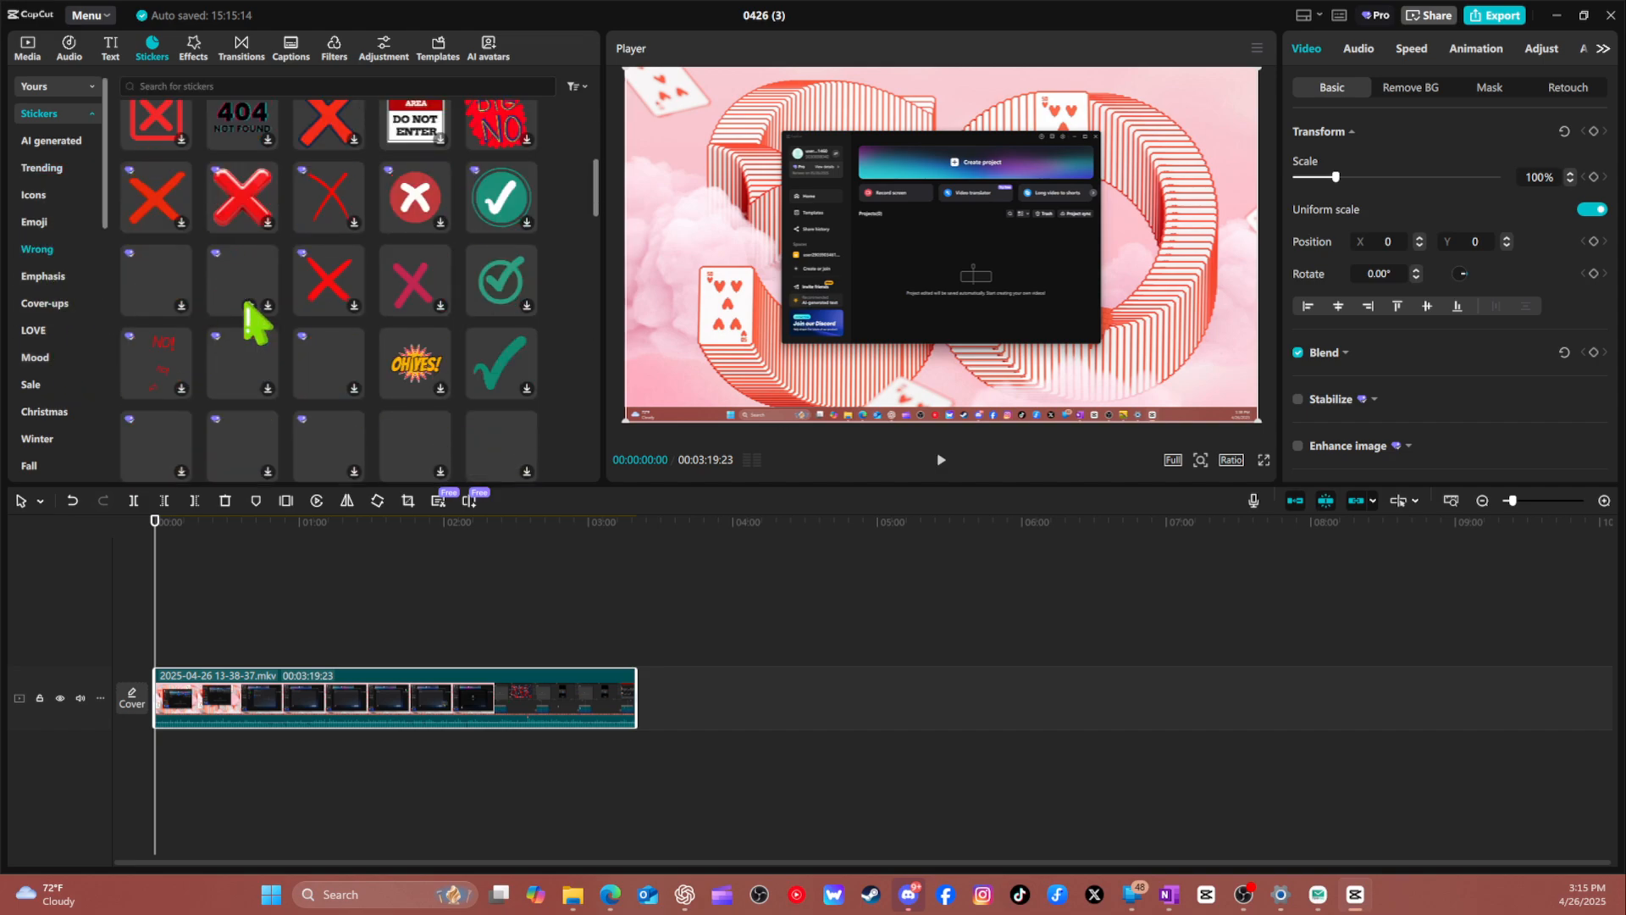
{"action": "scroll", "coordinate": [229, 254], "scroll_direction": "up", "scroll_amount": 5}
Search the stickers for "cen".
{"action": "left_click", "coordinate": [228, 86]}
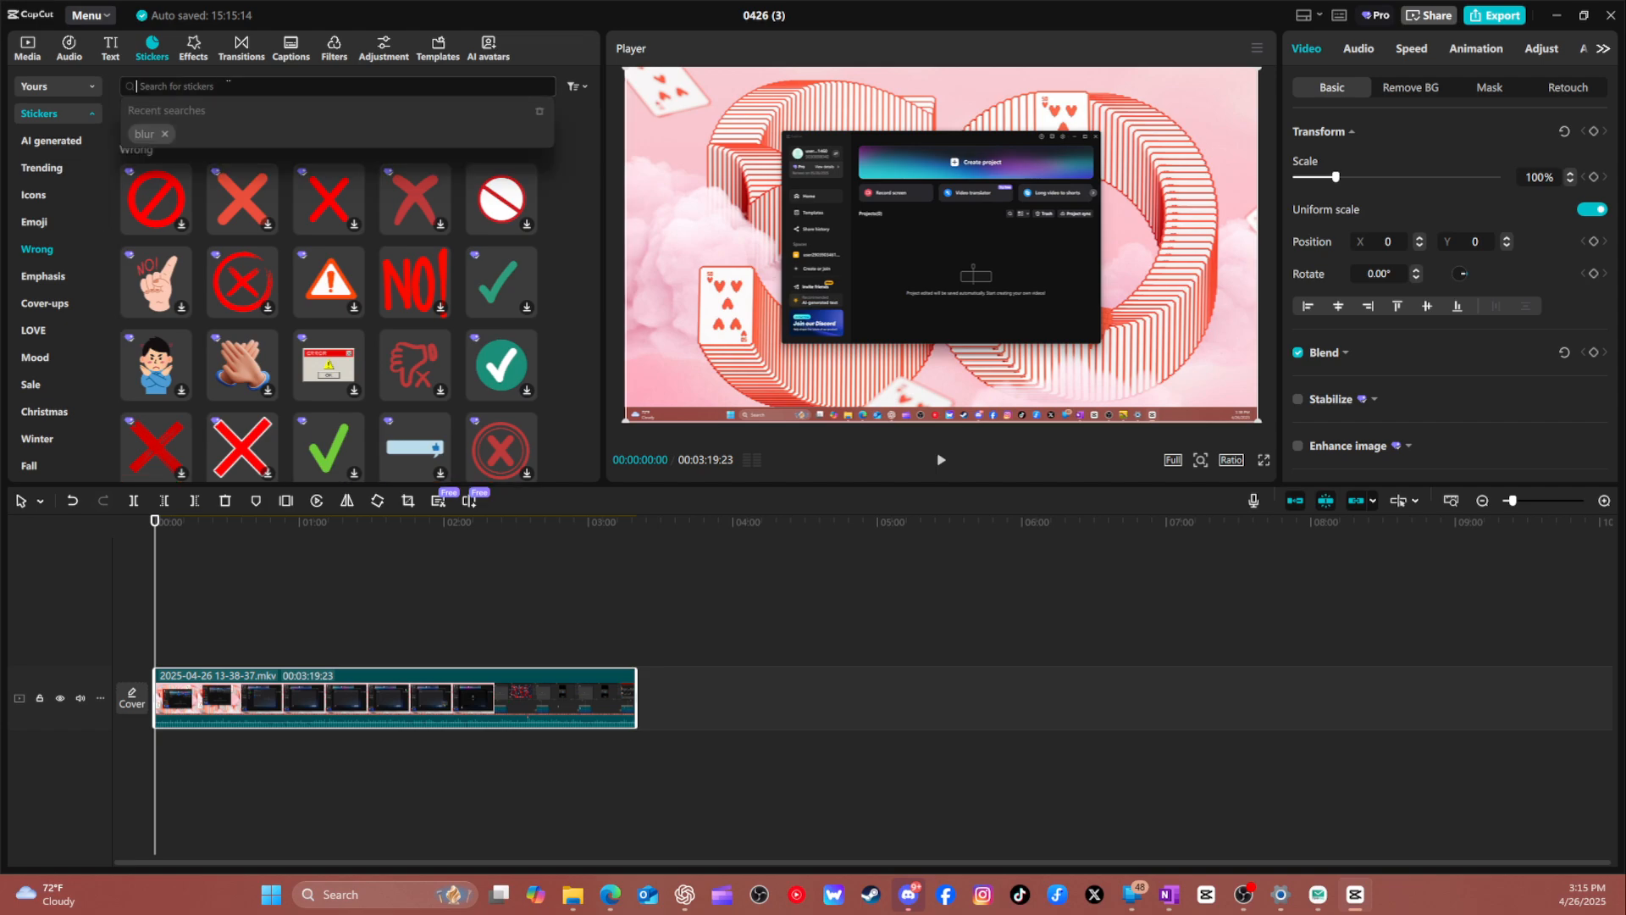
{"action": "type", "text": "cenor"}
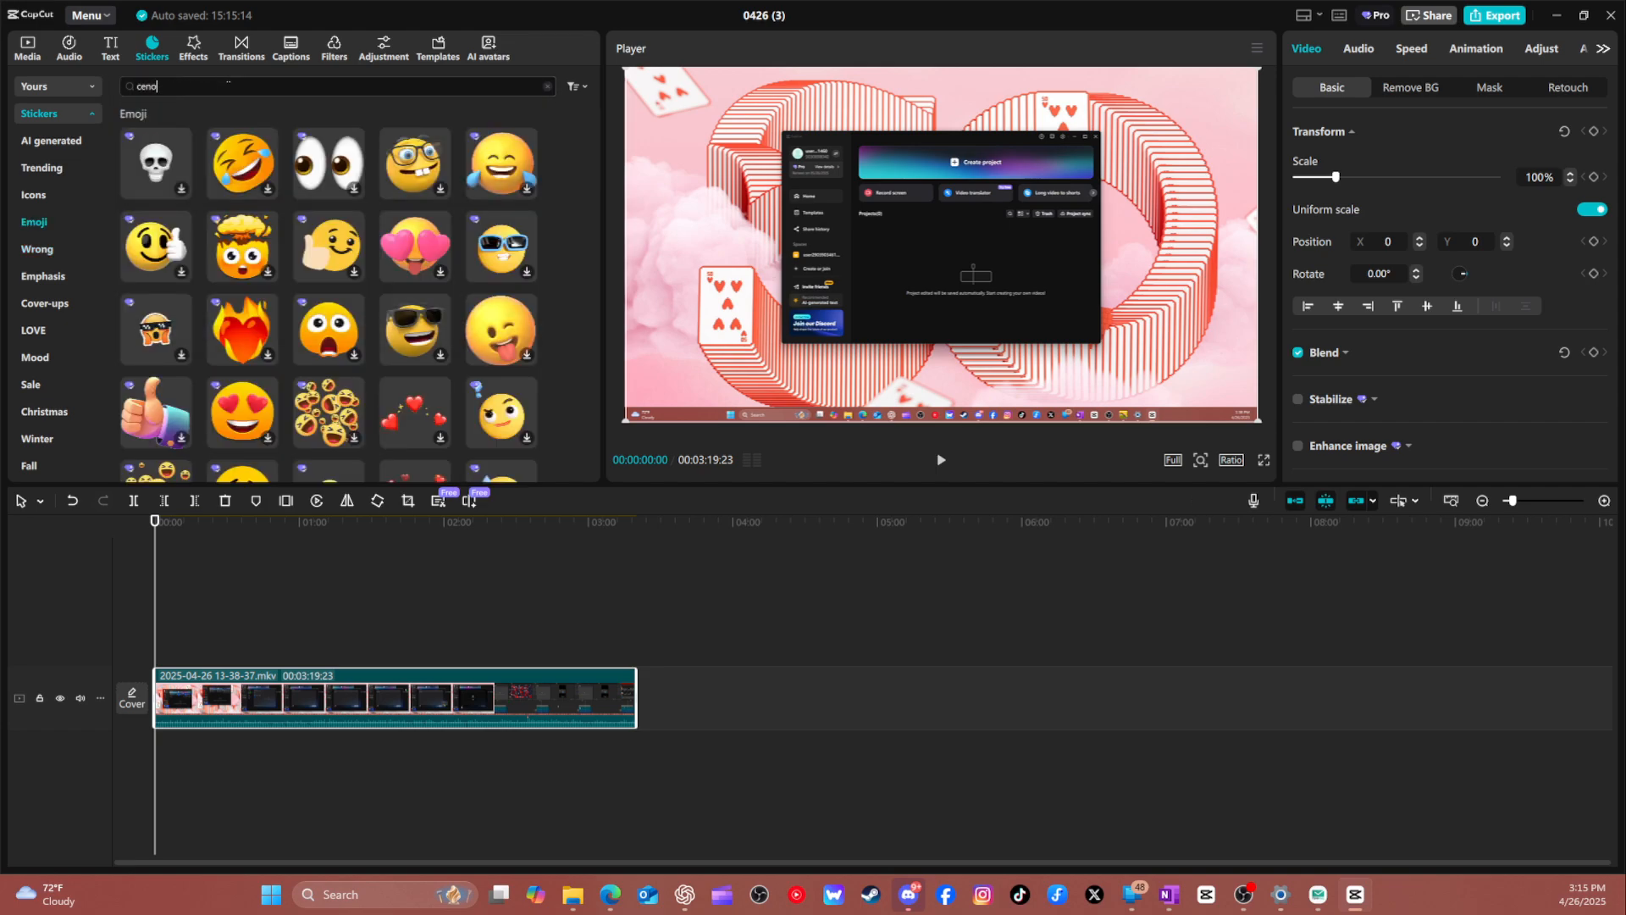
{"action": "key", "text": "BackSpace"}
{"action": "key", "text": "Return"}
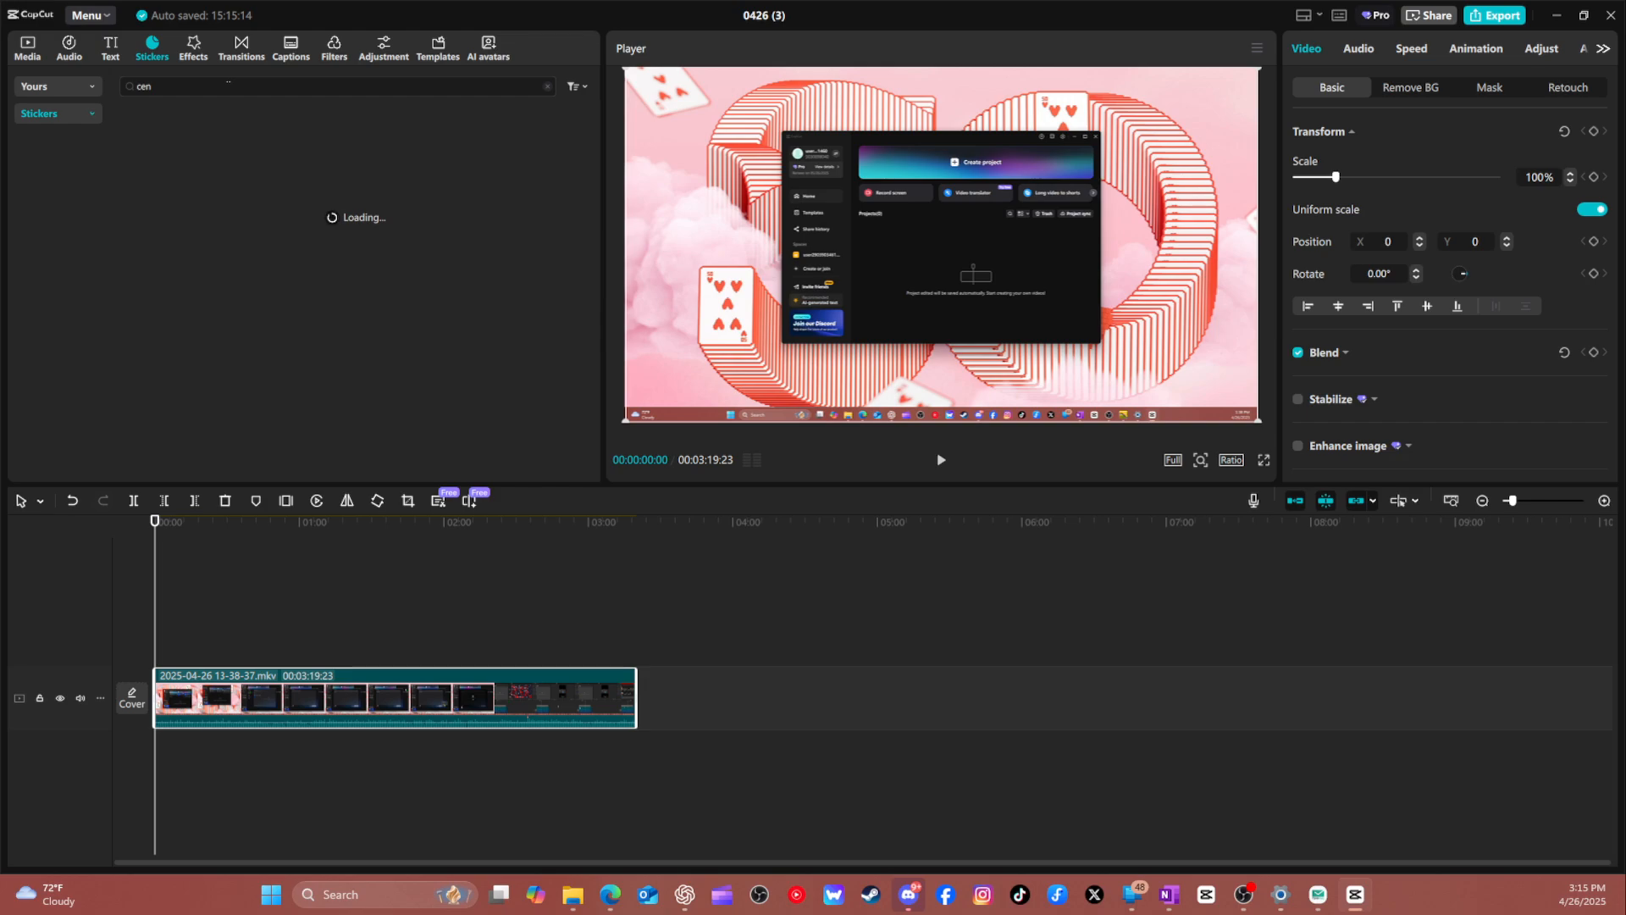
Look through the current sticker results, then search the stickers for "blur" and browse what is offered.
{"action": "scroll", "coordinate": [484, 329], "scroll_direction": "down", "scroll_amount": 5}
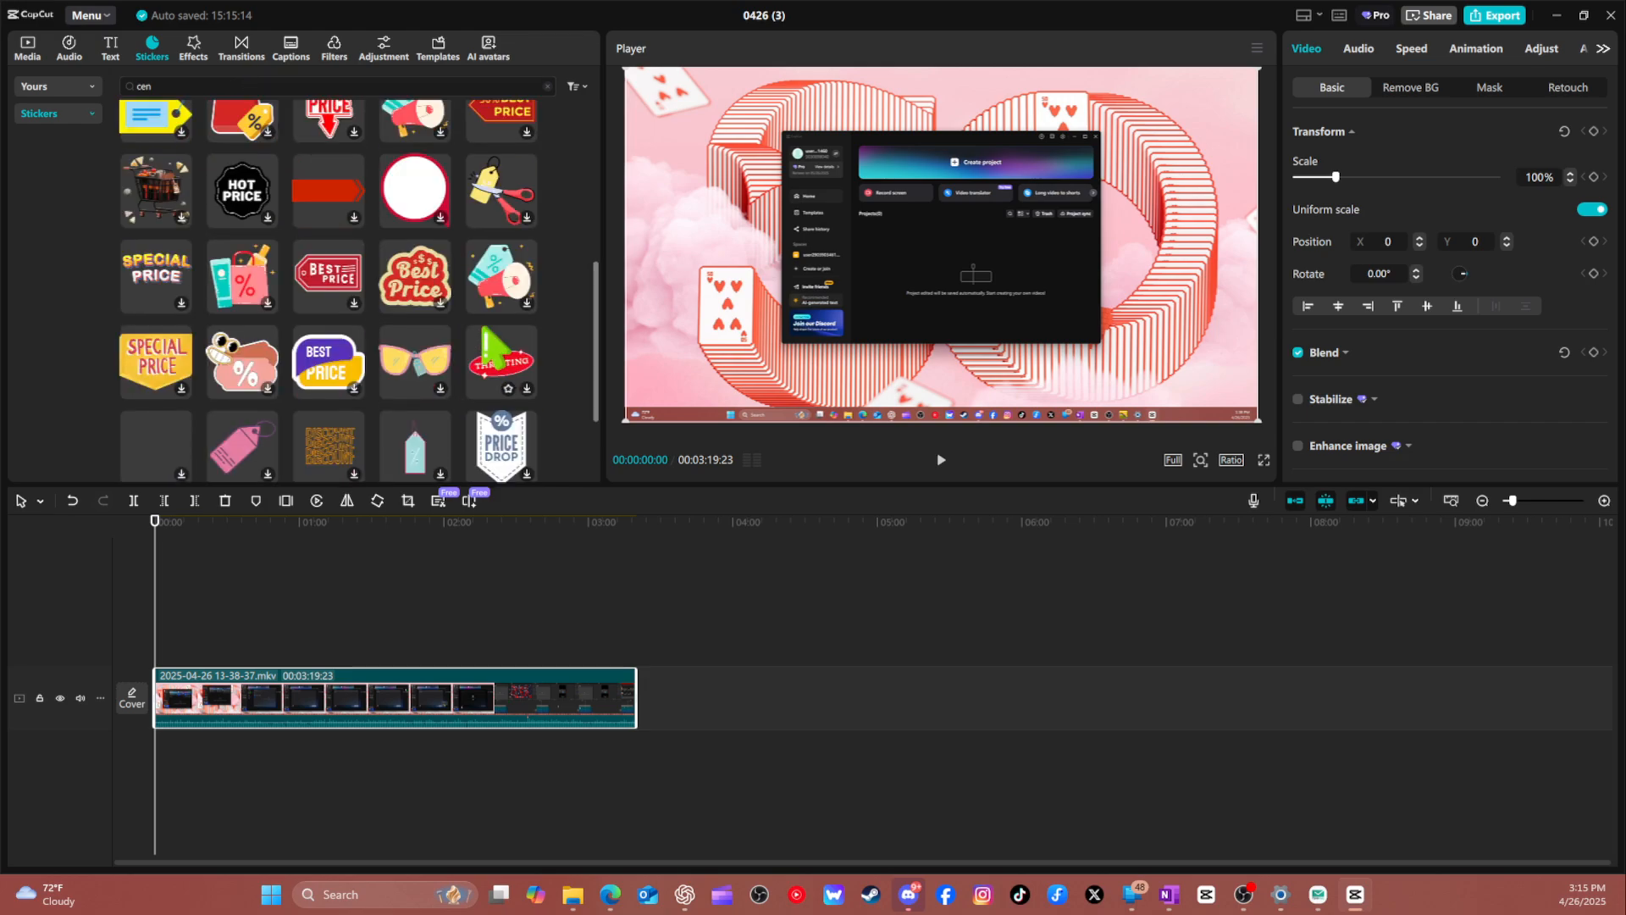
{"action": "scroll", "coordinate": [485, 328], "scroll_direction": "up", "scroll_amount": 5}
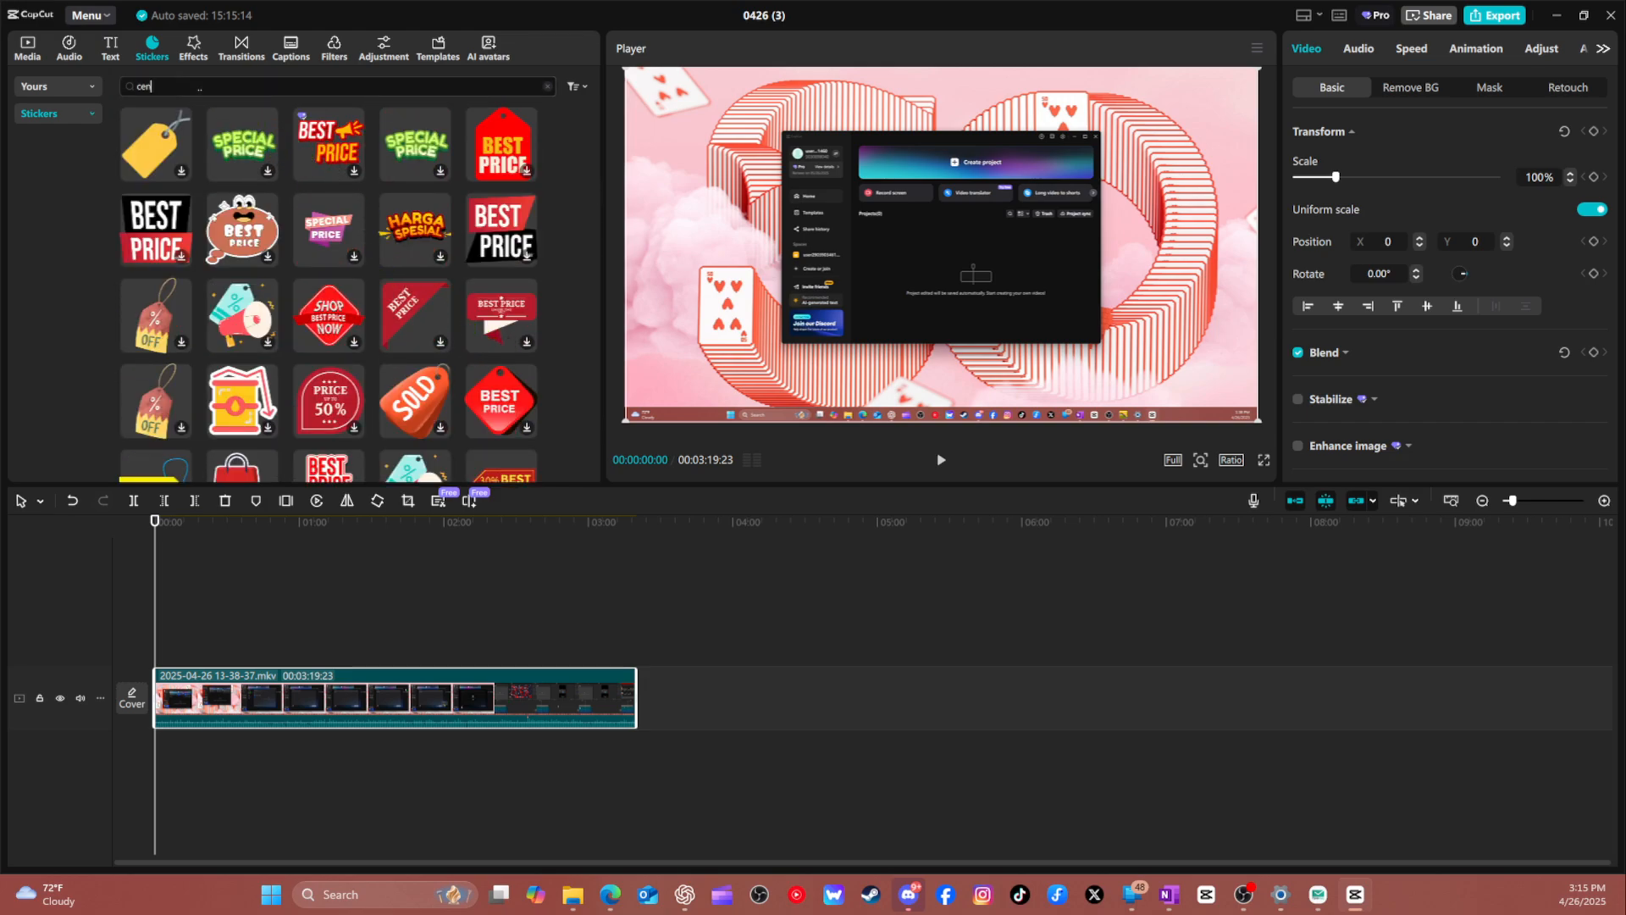
{"action": "left_click", "coordinate": [200, 88]}
{"action": "key", "text": "BackSpace"}
{"action": "type", "text": "blur"}
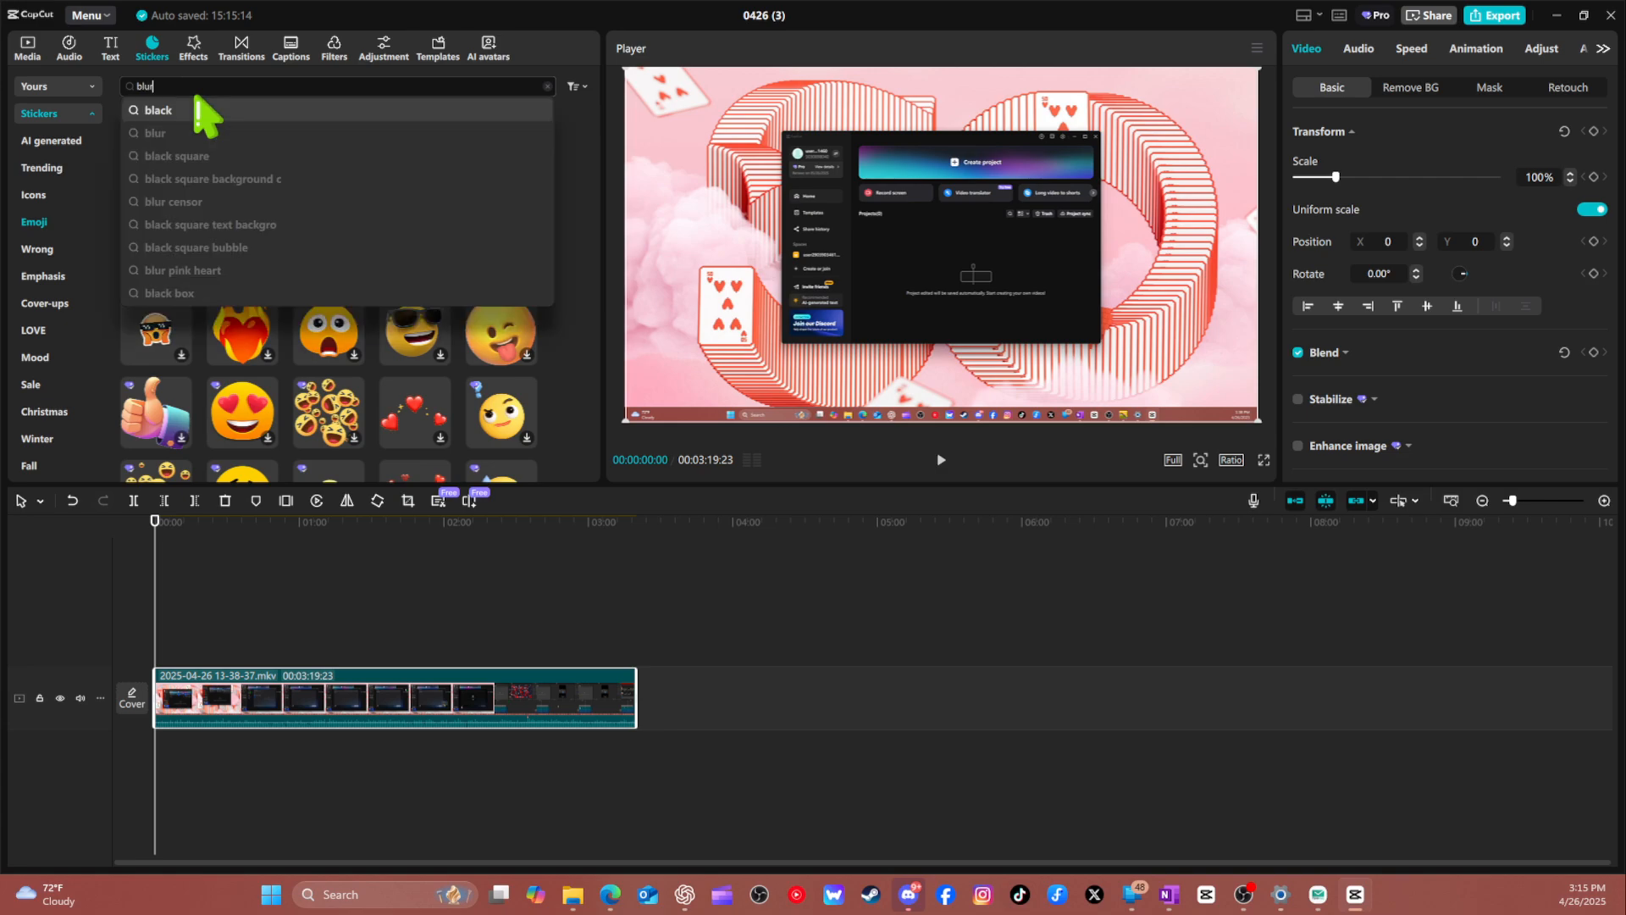
{"action": "key", "text": "Return"}
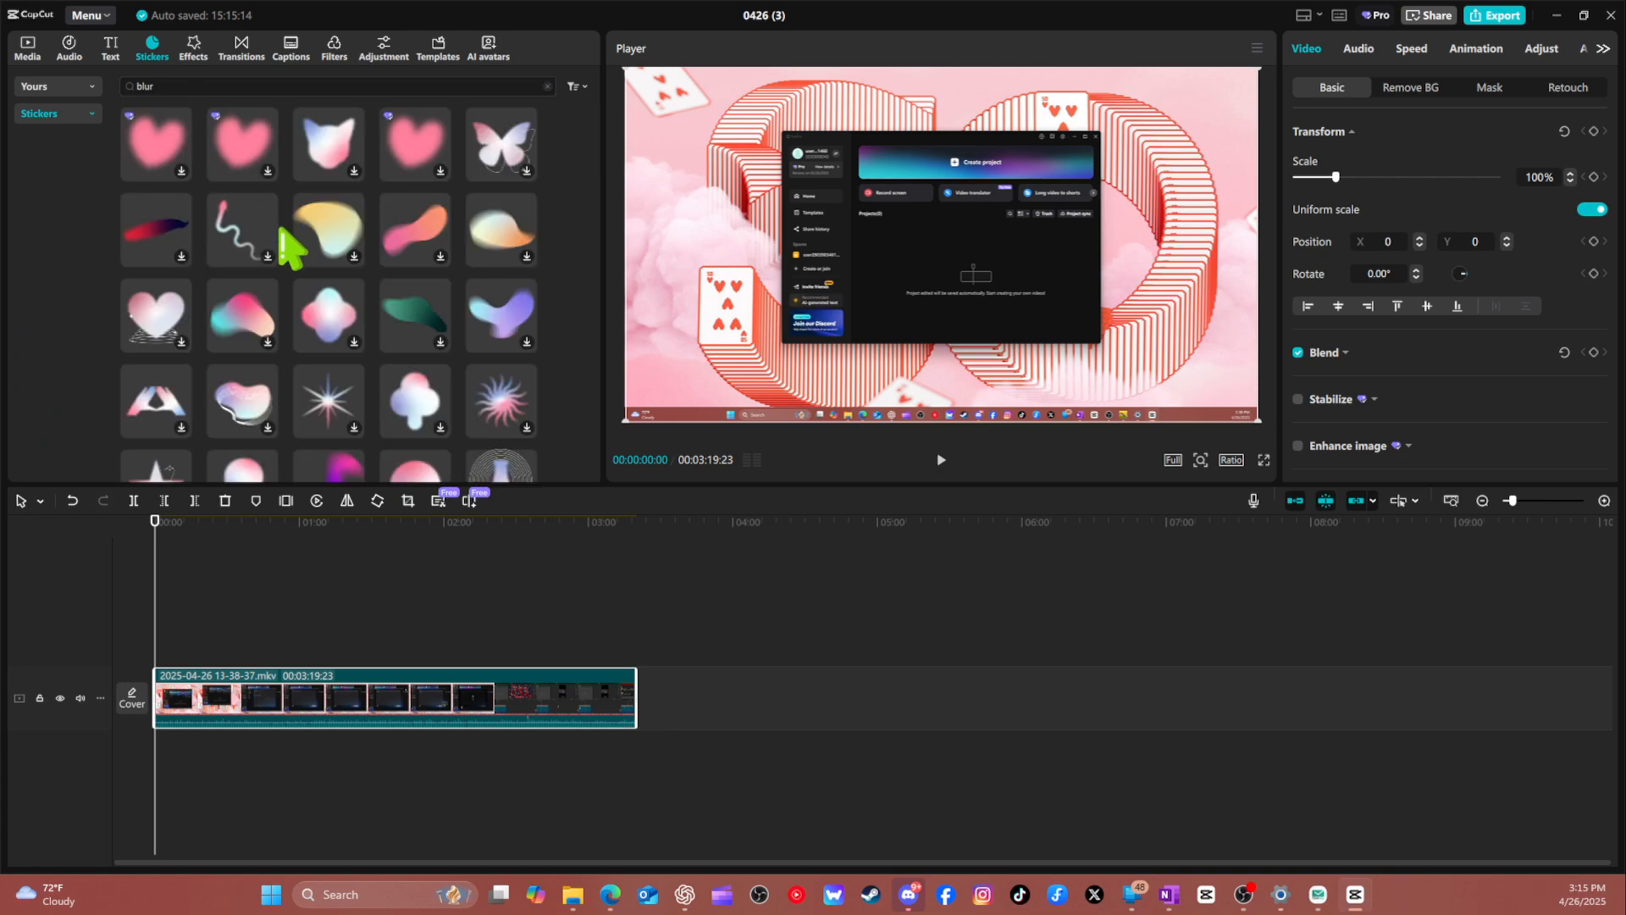
{"action": "scroll", "coordinate": [440, 250], "scroll_direction": "down", "scroll_amount": 10}
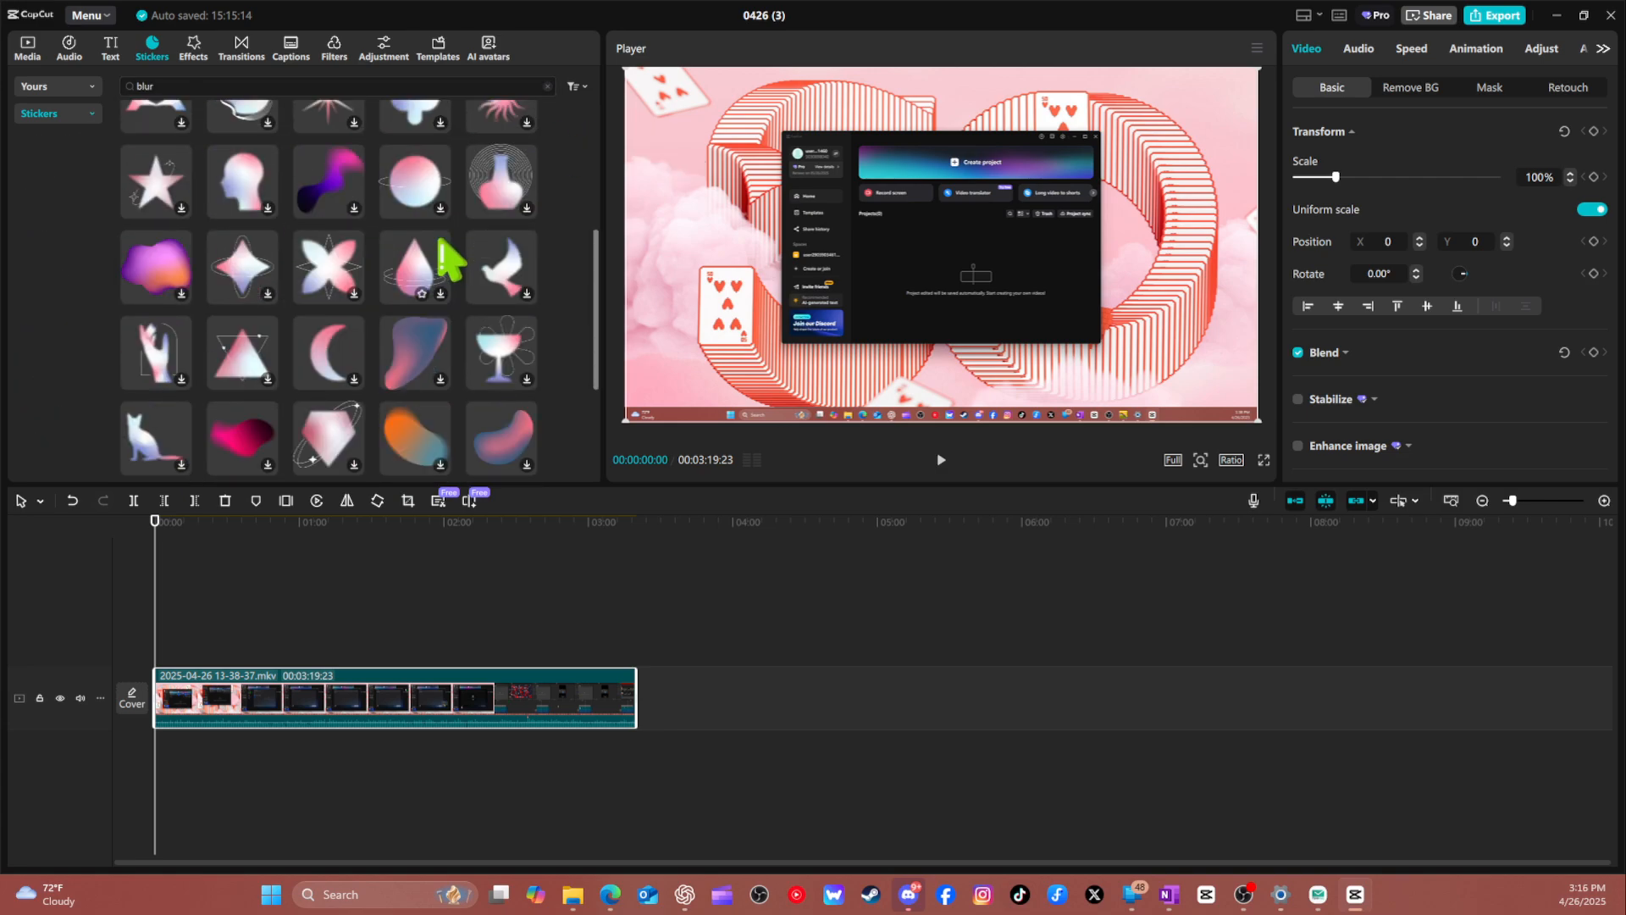
{"action": "scroll", "coordinate": [442, 246], "scroll_direction": "up", "scroll_amount": 10}
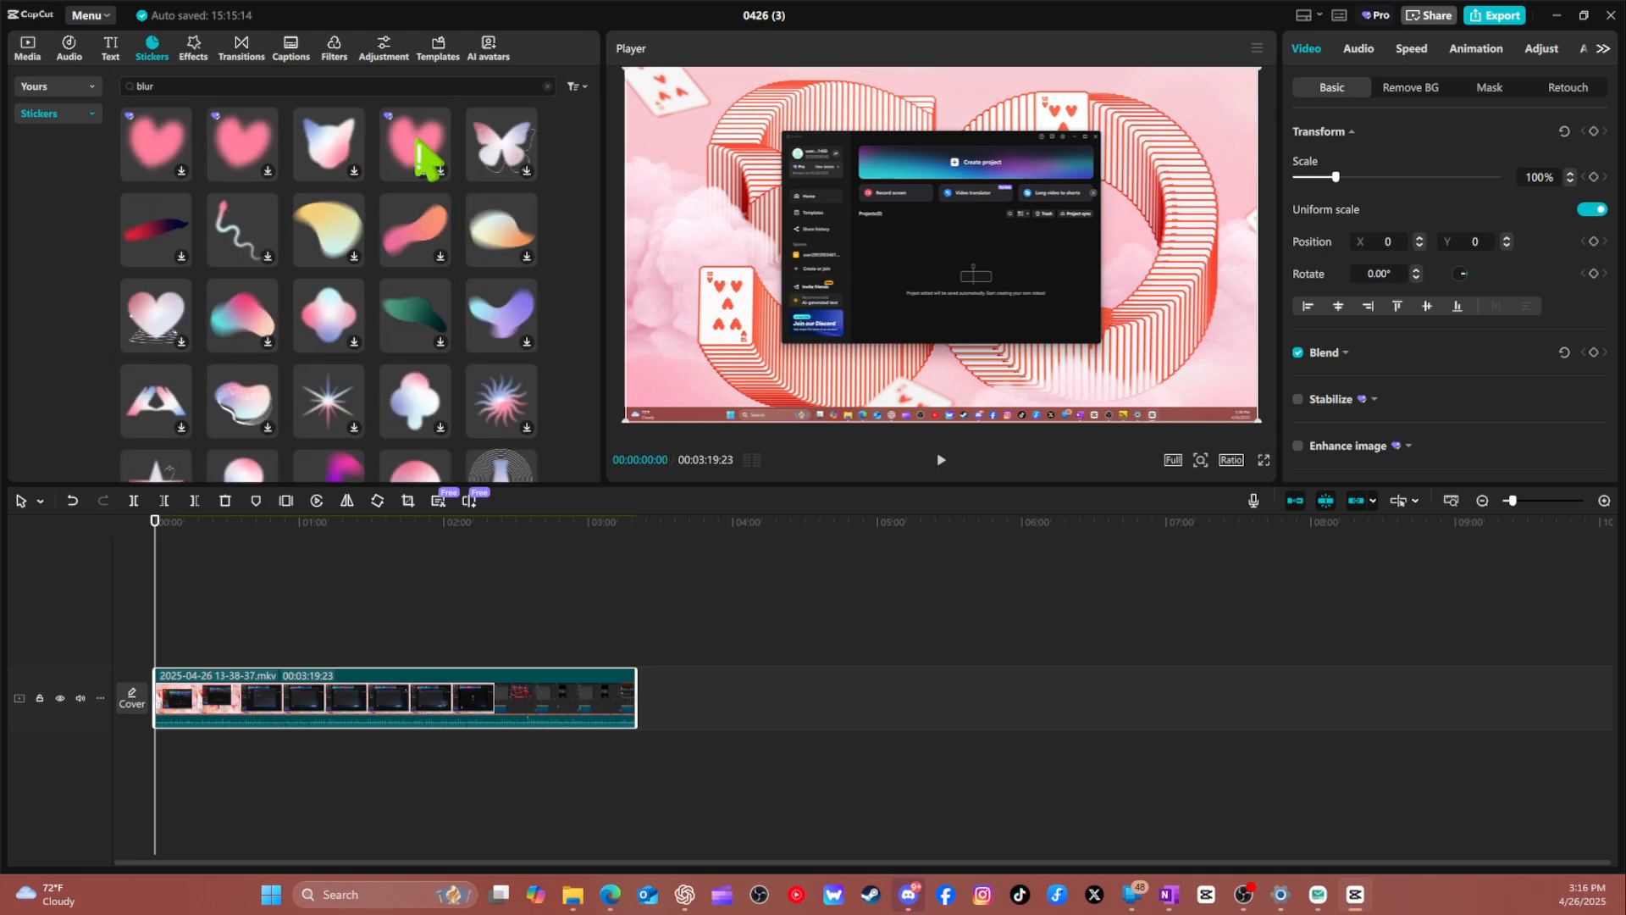
Place a blurred pink heart sticker above the video and stretch it over a section near the start, from about 14 to 47 seconds.
{"action": "left_click", "coordinate": [419, 143]}
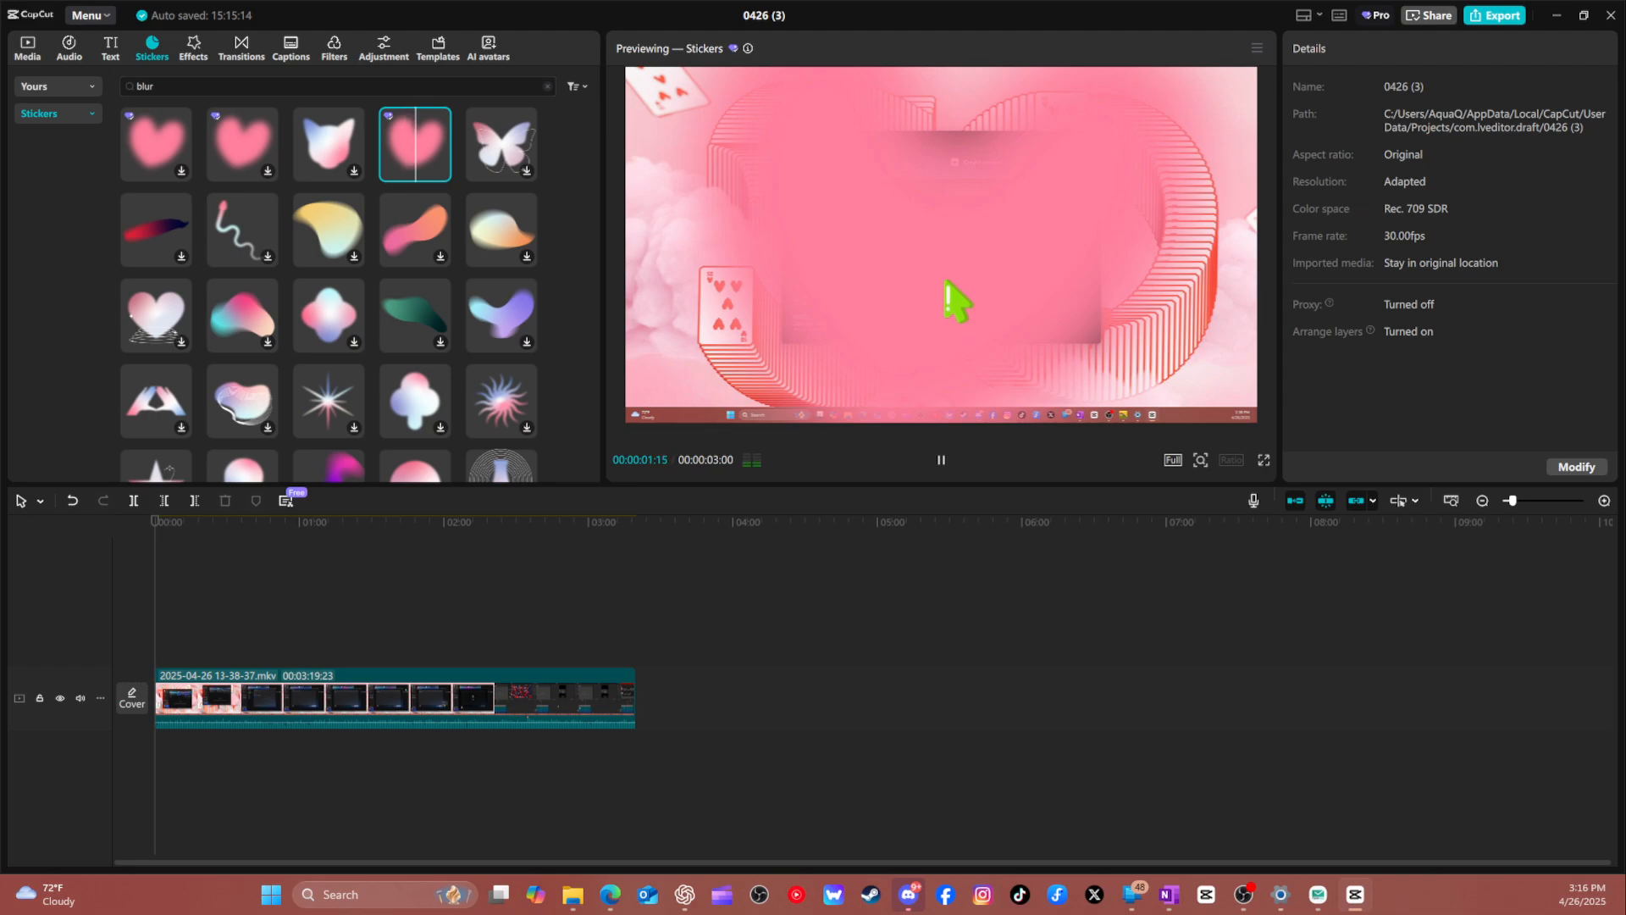
{"action": "left_click_drag", "start_coordinate": [428, 164], "coordinate": [158, 655]}
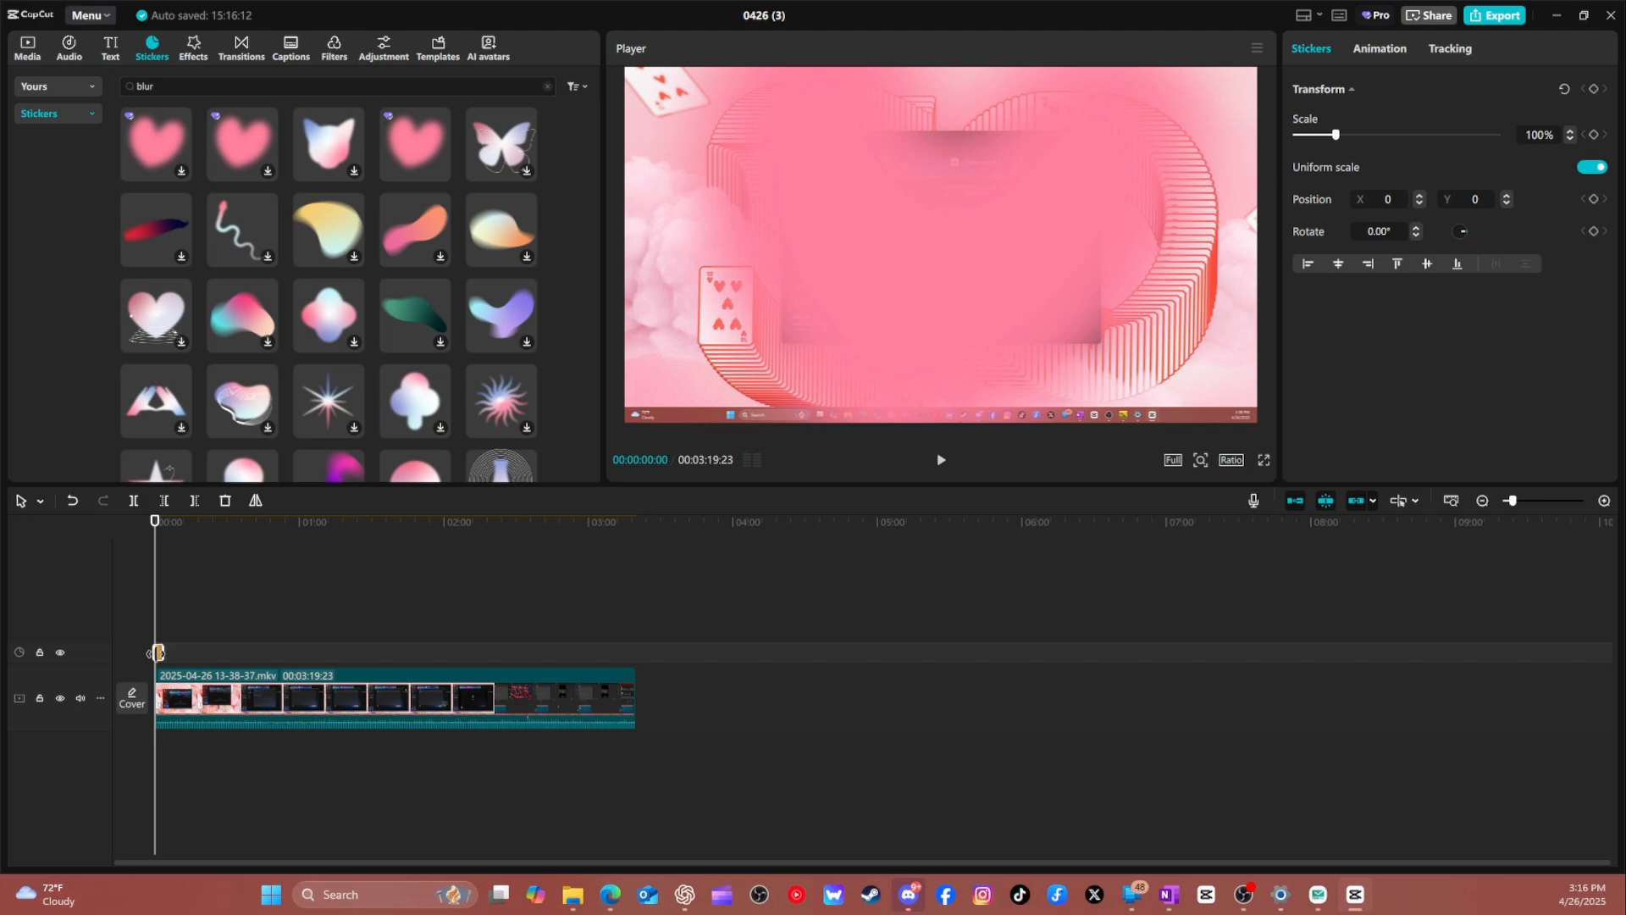
{"action": "mouse_move", "coordinate": [219, 653]}
{"action": "left_mouse_down"}
{"action": "mouse_move", "coordinate": [301, 665]}
{"action": "mouse_move", "coordinate": [212, 662]}
{"action": "mouse_move", "coordinate": [225, 658]}
{"action": "left_mouse_up"}
{"action": "left_click", "coordinate": [214, 522]}
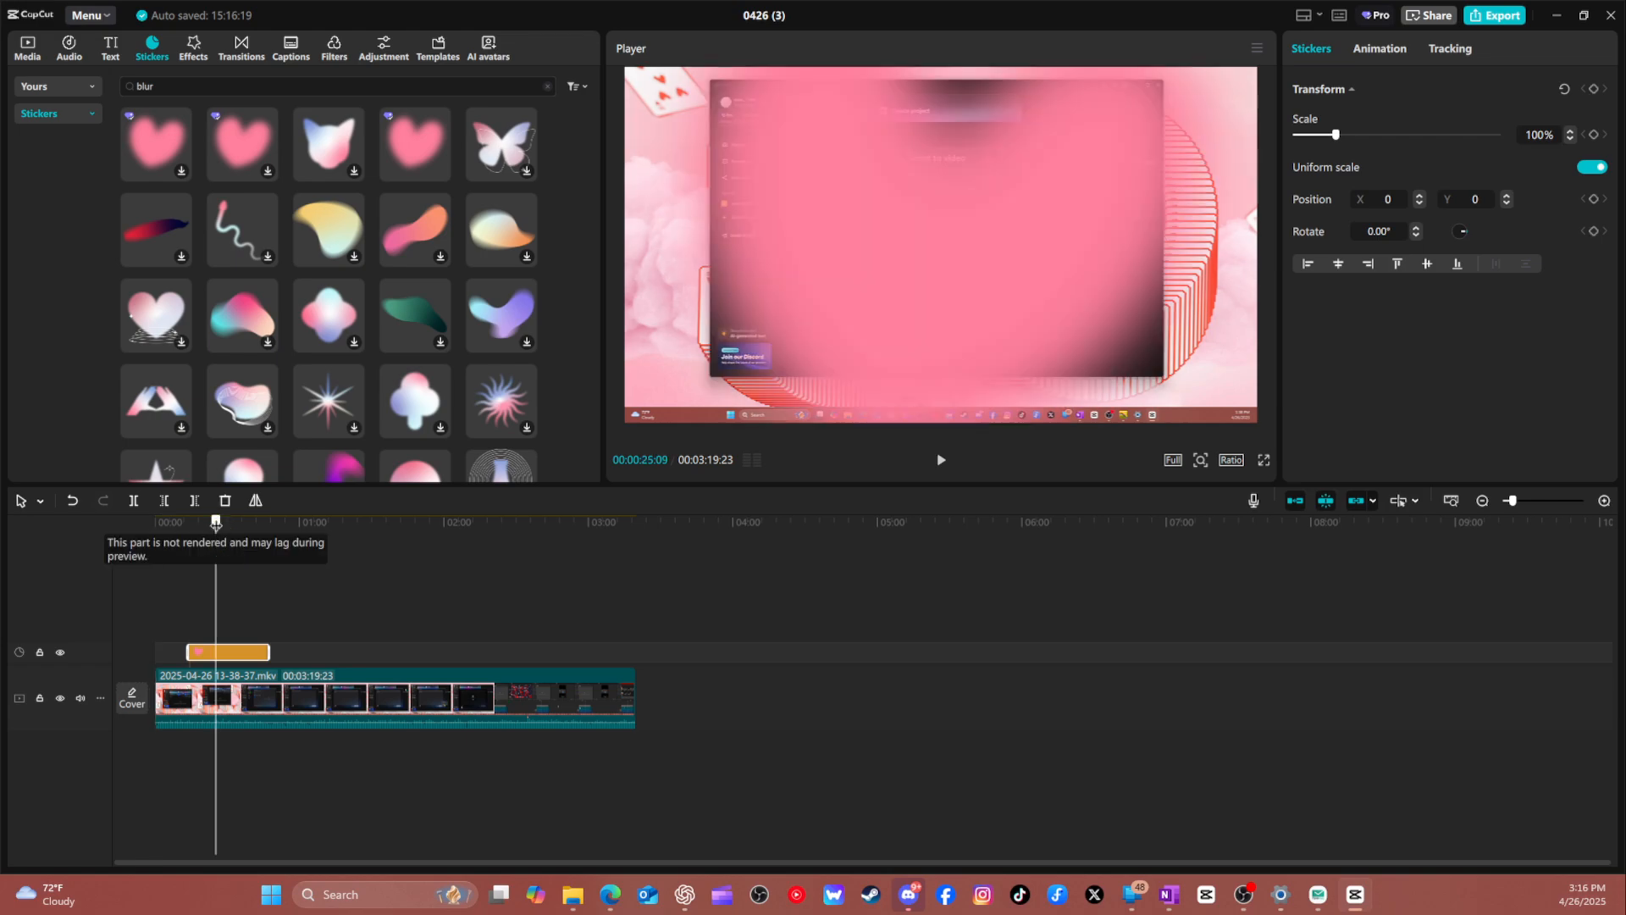
{"action": "left_click", "coordinate": [172, 522]}
{"action": "left_click", "coordinate": [230, 522]}
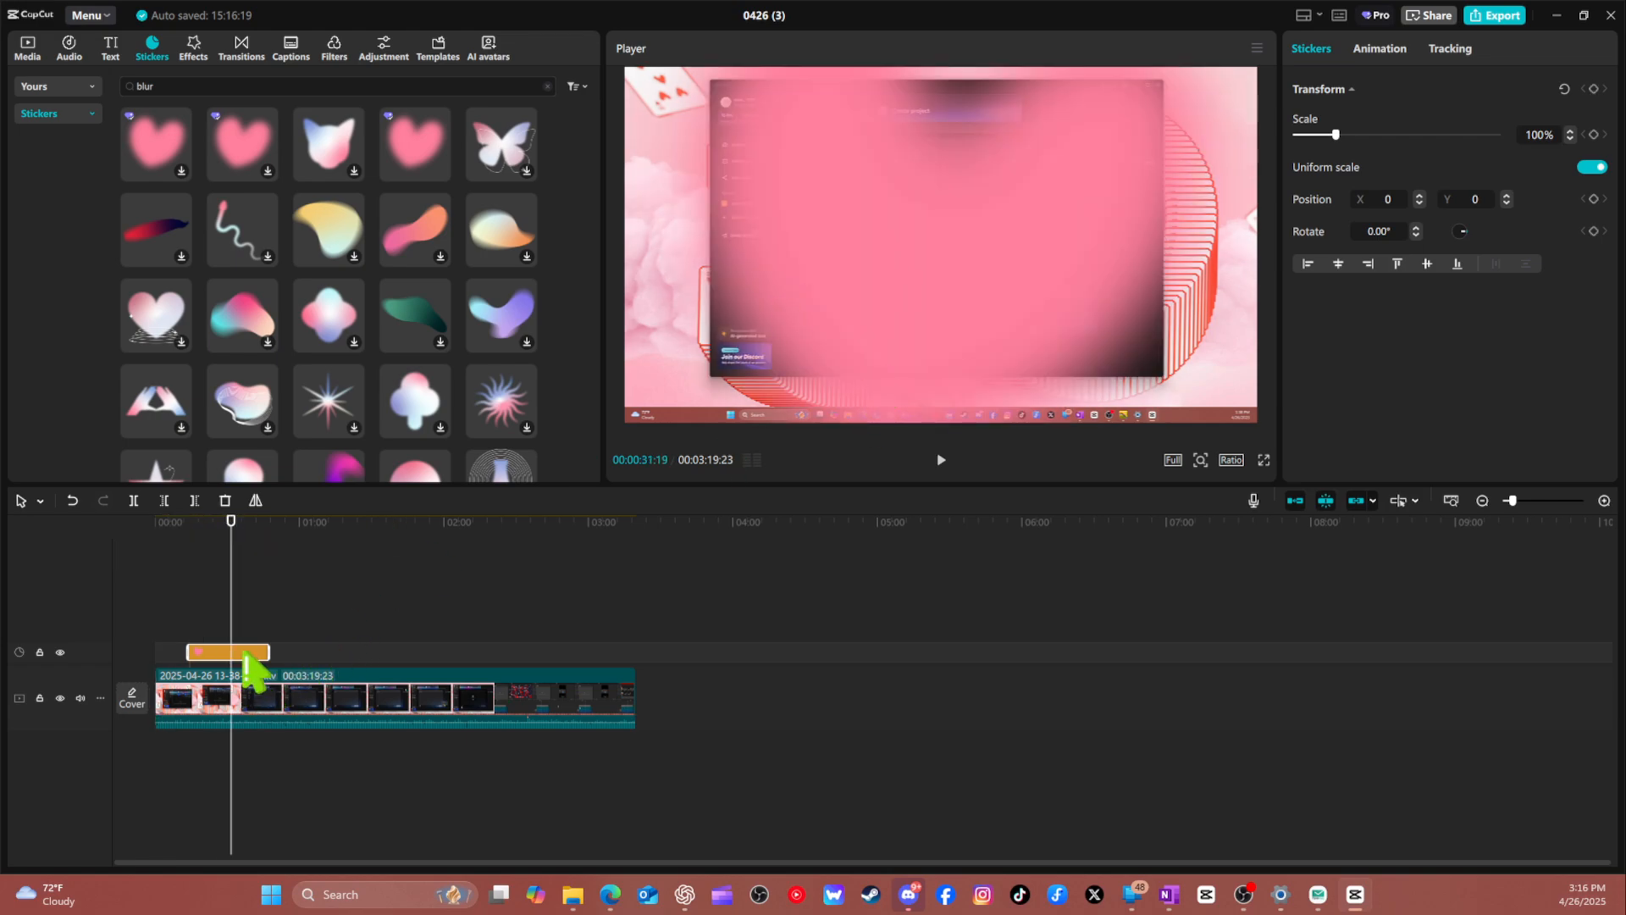
Shrink the heart sticker to 27% and move it over the right part of the recorded window, at position X 699, Y 52.
{"action": "left_click_drag", "start_coordinate": [935, 324], "coordinate": [832, 292]}
{"action": "left_click_drag", "start_coordinate": [1175, 199], "coordinate": [805, 157]}
{"action": "left_click_drag", "start_coordinate": [1044, 159], "coordinate": [887, 150]}
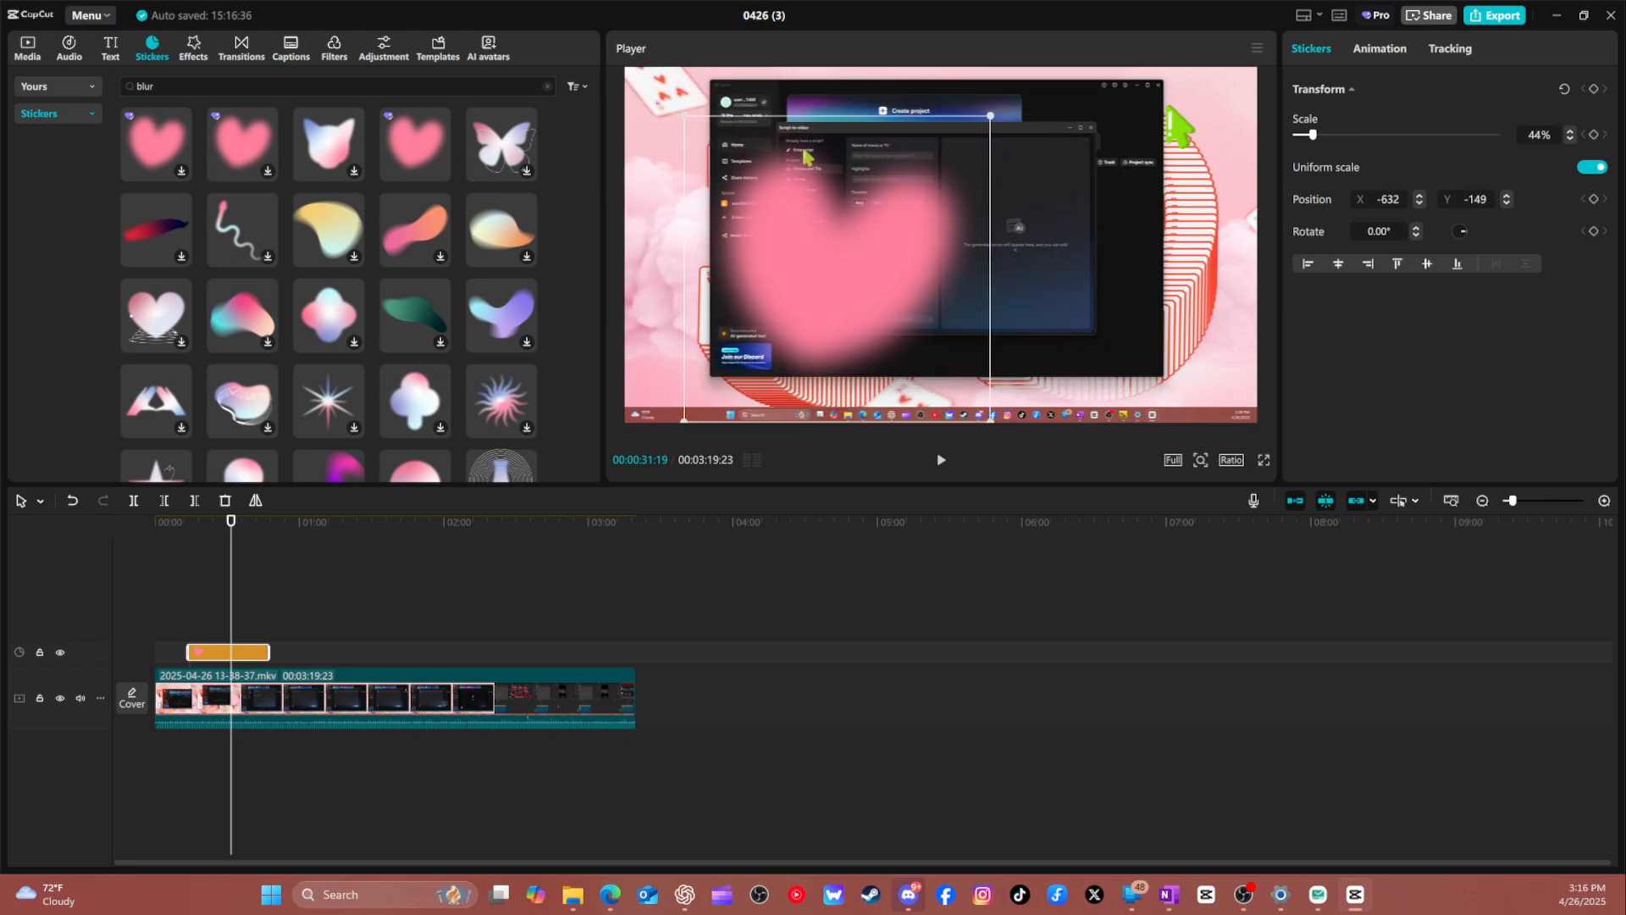
{"action": "left_click", "coordinate": [1389, 51]}
{"action": "left_click", "coordinate": [1323, 51]}
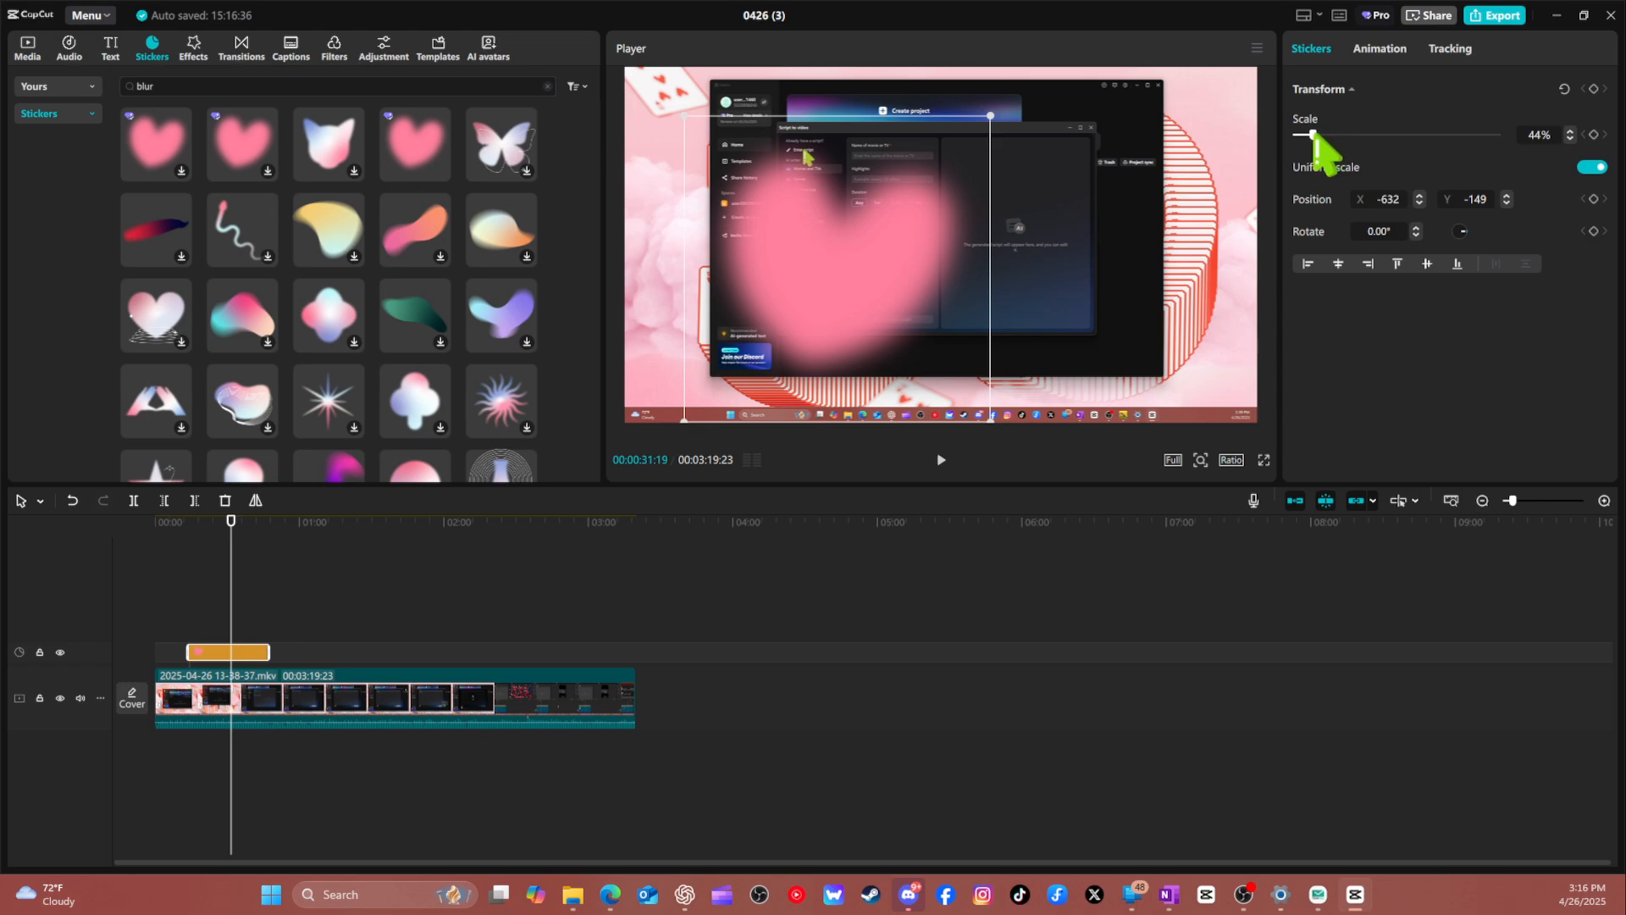
{"action": "mouse_move", "coordinate": [1313, 135]}
{"action": "left_mouse_down"}
{"action": "mouse_move", "coordinate": [1329, 135]}
{"action": "mouse_move", "coordinate": [1306, 135]}
{"action": "left_mouse_up"}
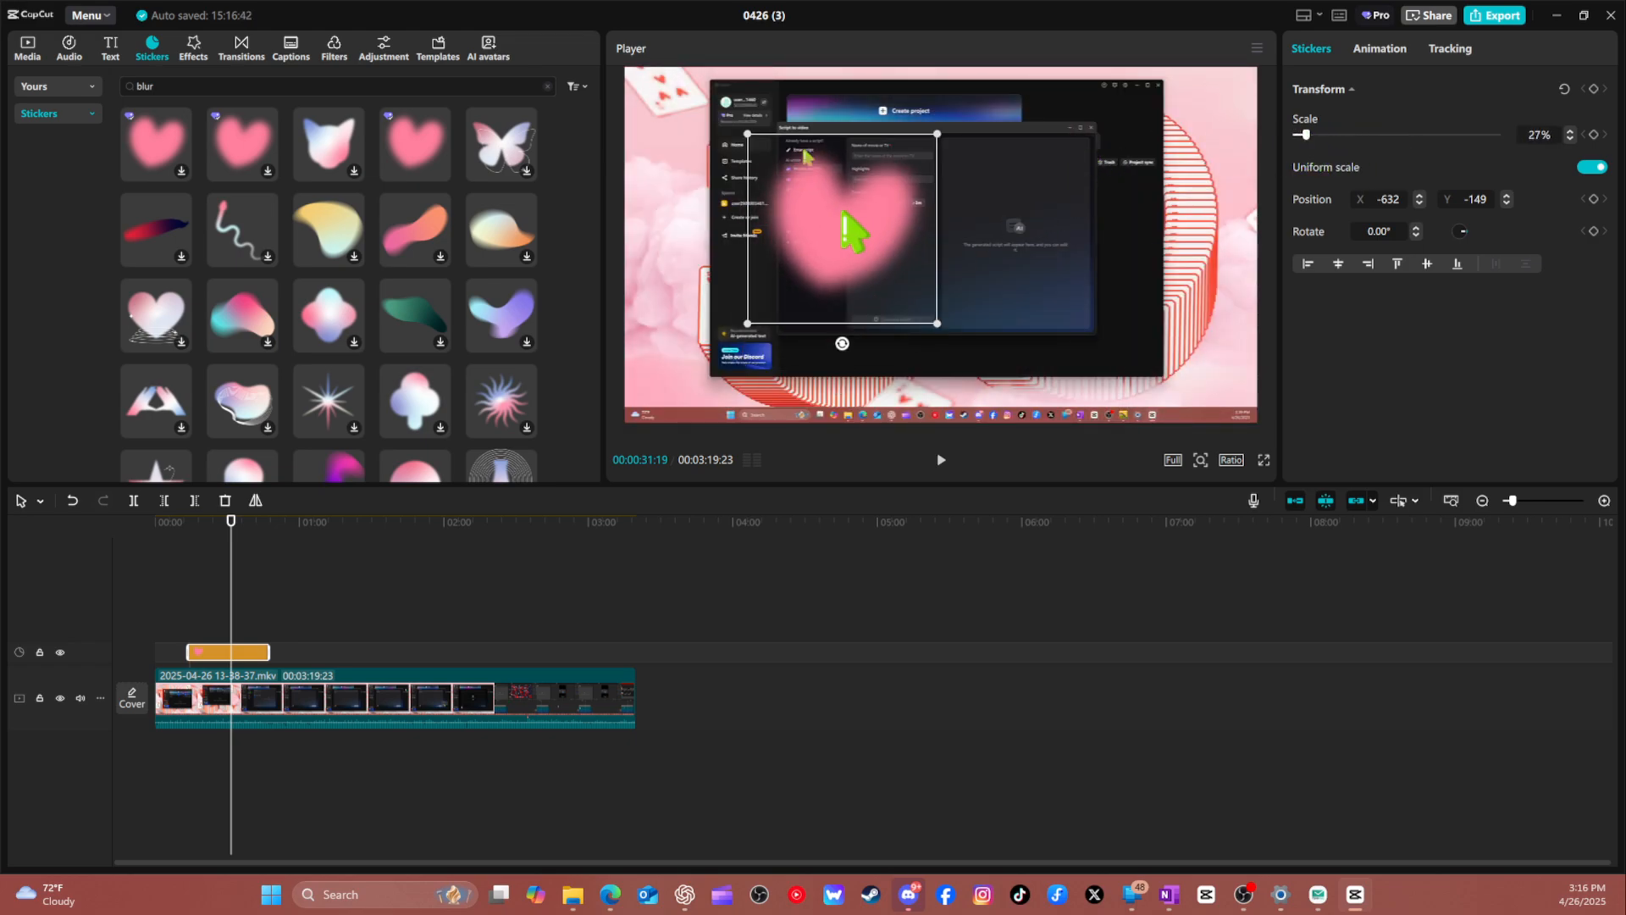
{"action": "left_click_drag", "start_coordinate": [851, 232], "coordinate": [1067, 252]}
Try the Spring entrance animation on the heart sticker, choose Fade In instead and return to its transform settings.
{"action": "left_click", "coordinate": [1385, 58]}
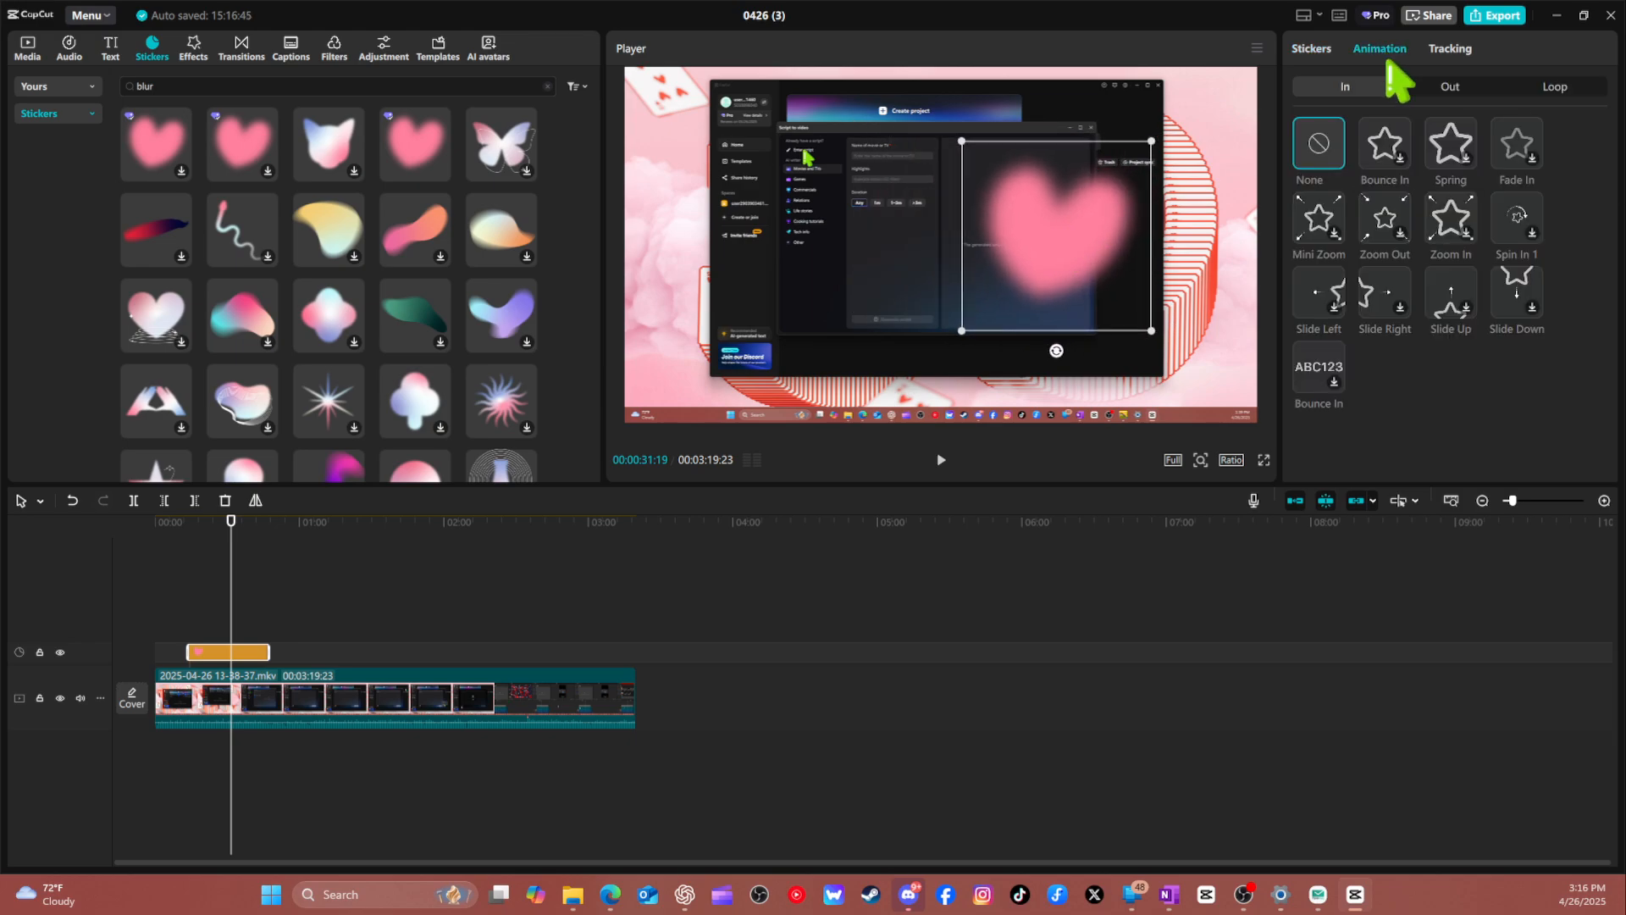
{"action": "left_click", "coordinate": [1453, 151]}
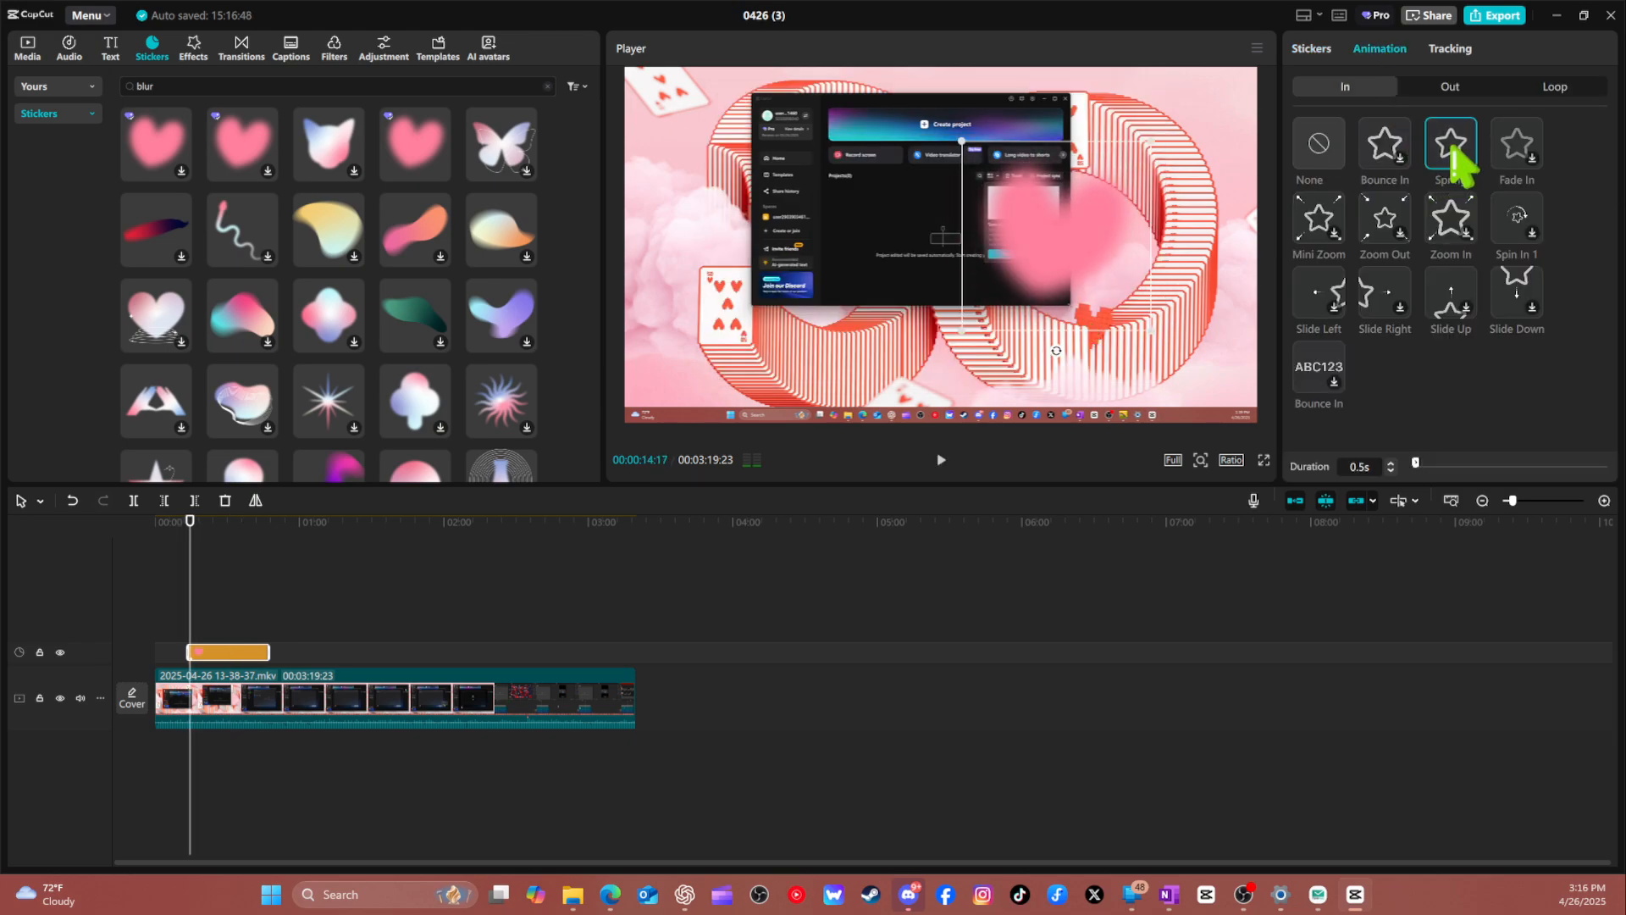
{"action": "left_click", "coordinate": [1527, 151]}
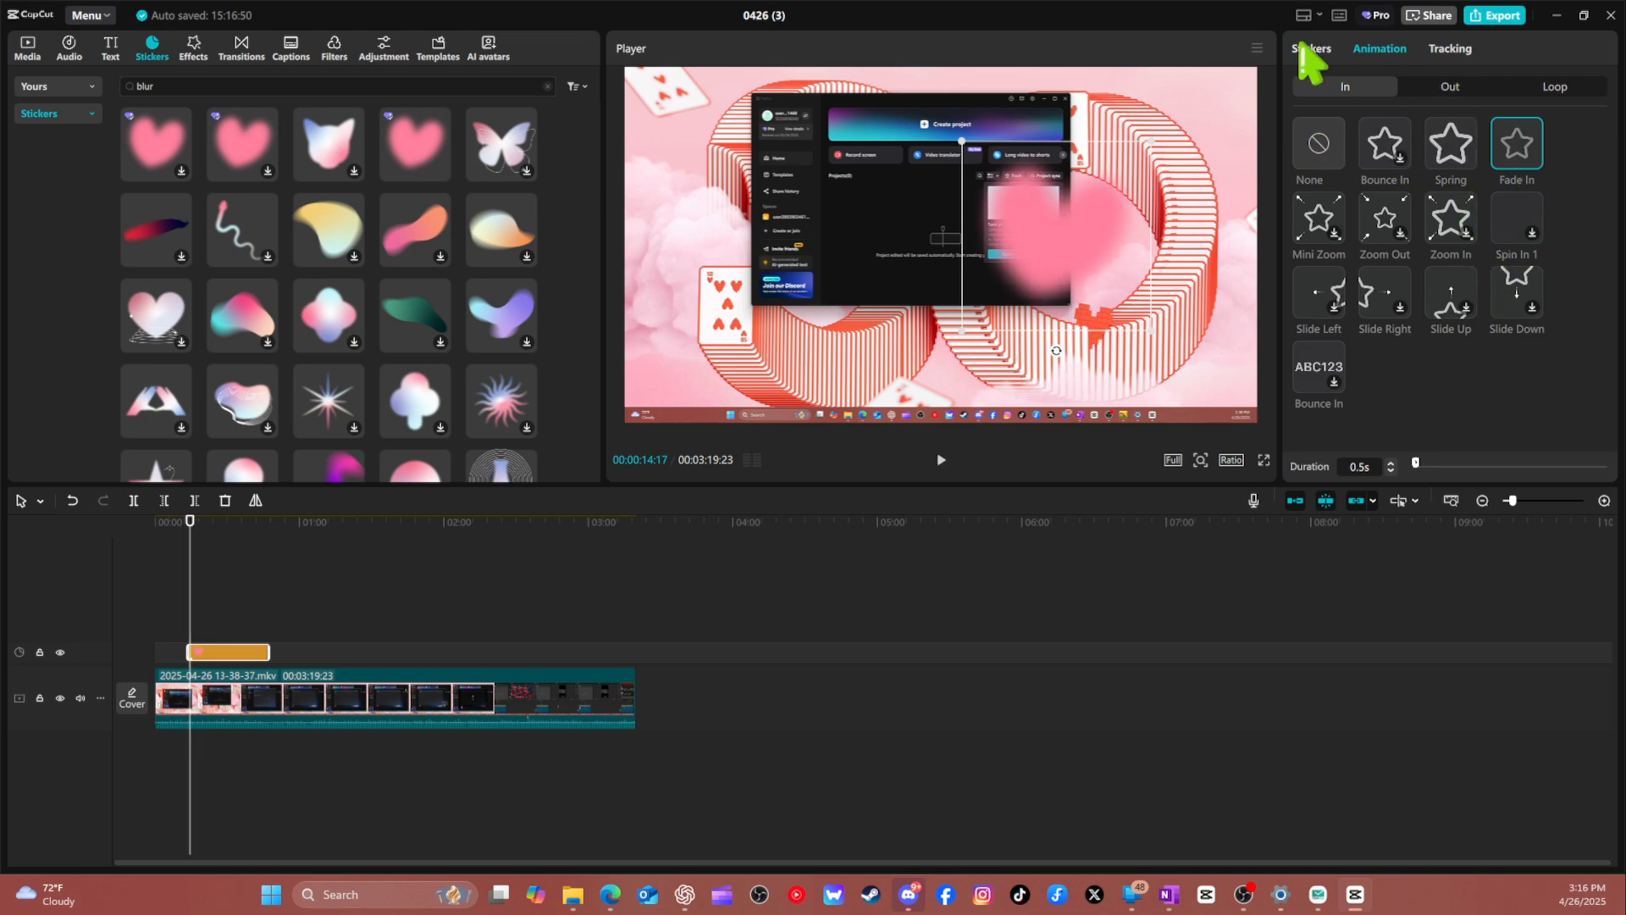
{"action": "left_click", "coordinate": [1312, 51]}
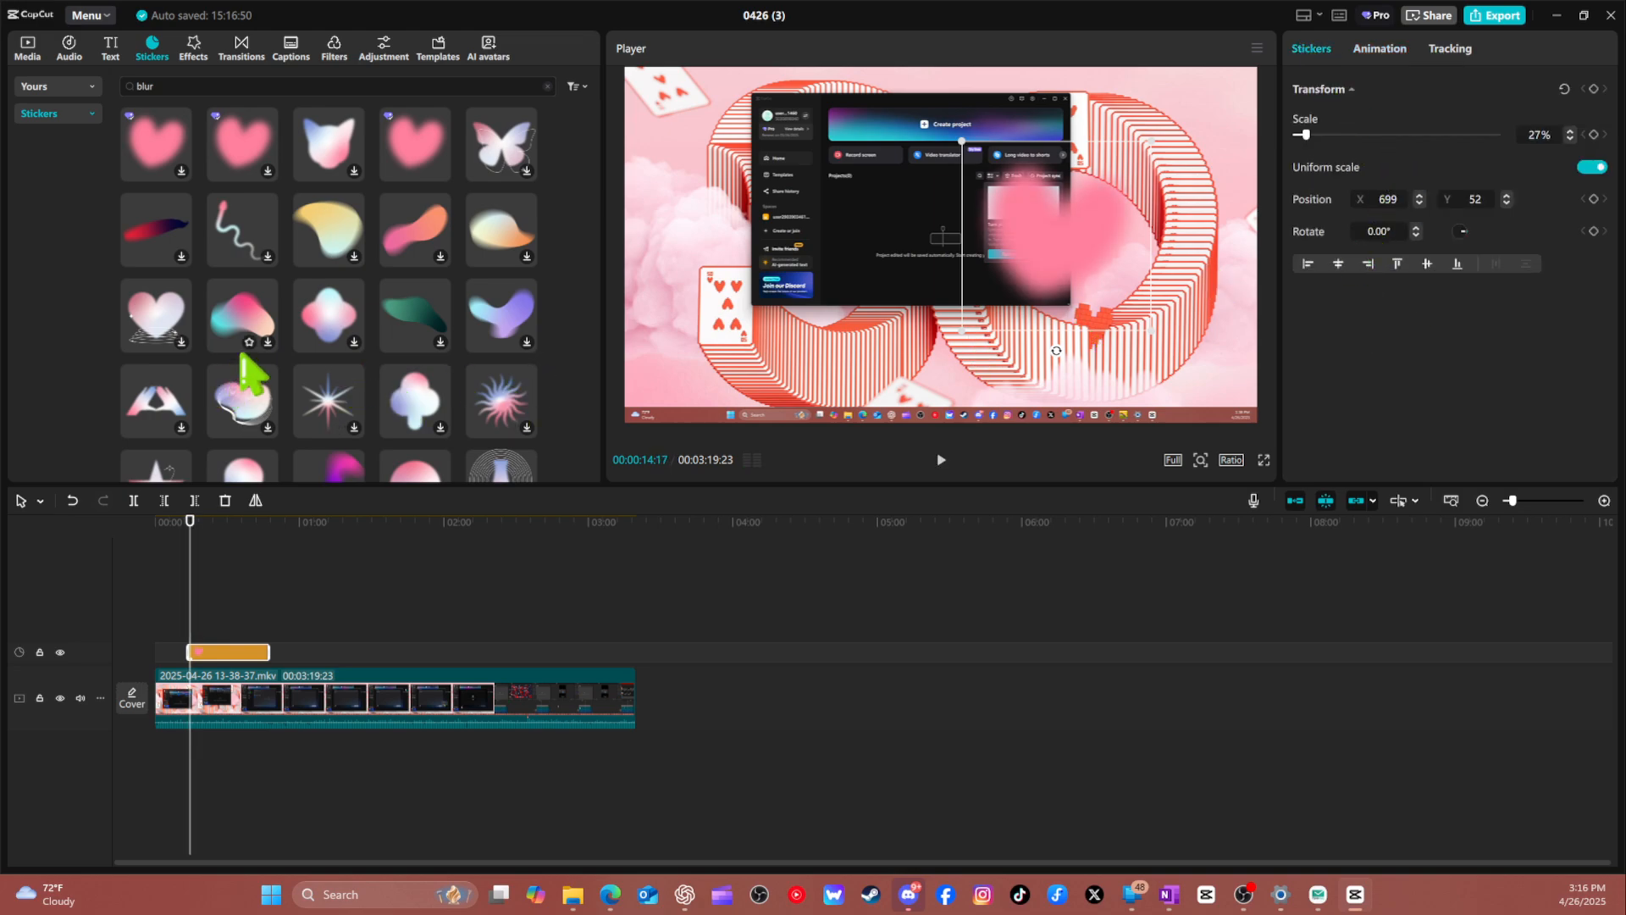
Add the gray pixel mosaic sticker from Favorites above the video, ahead of the heart sticker, and delete the heart.
{"action": "left_click", "coordinate": [83, 110]}
{"action": "left_click", "coordinate": [74, 89]}
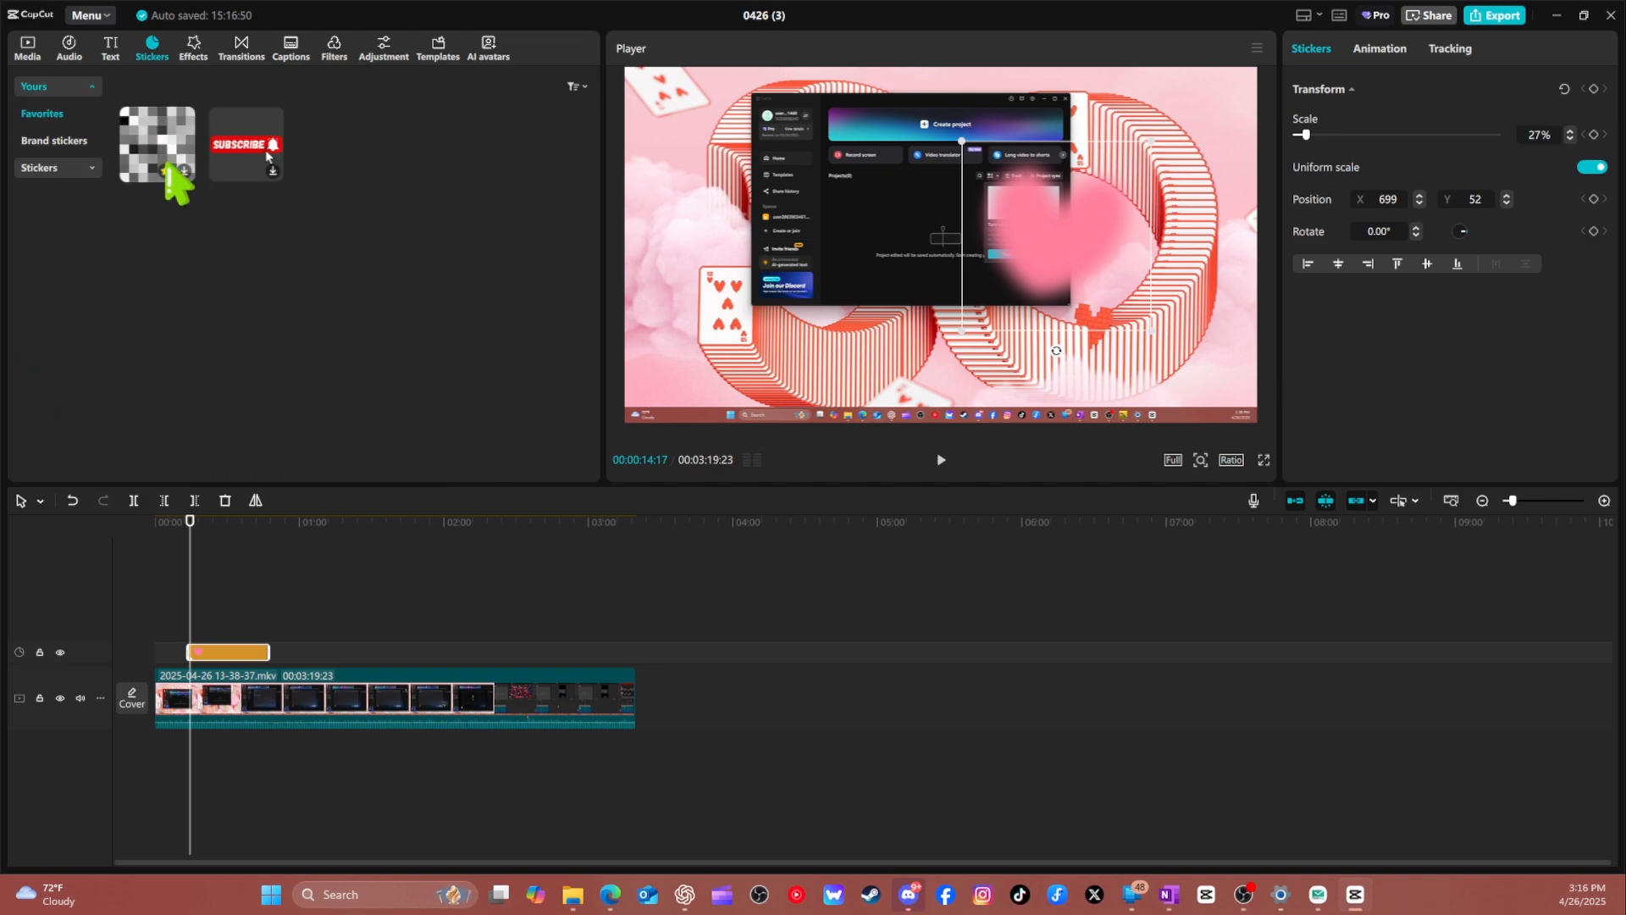
{"action": "left_click", "coordinate": [170, 129]}
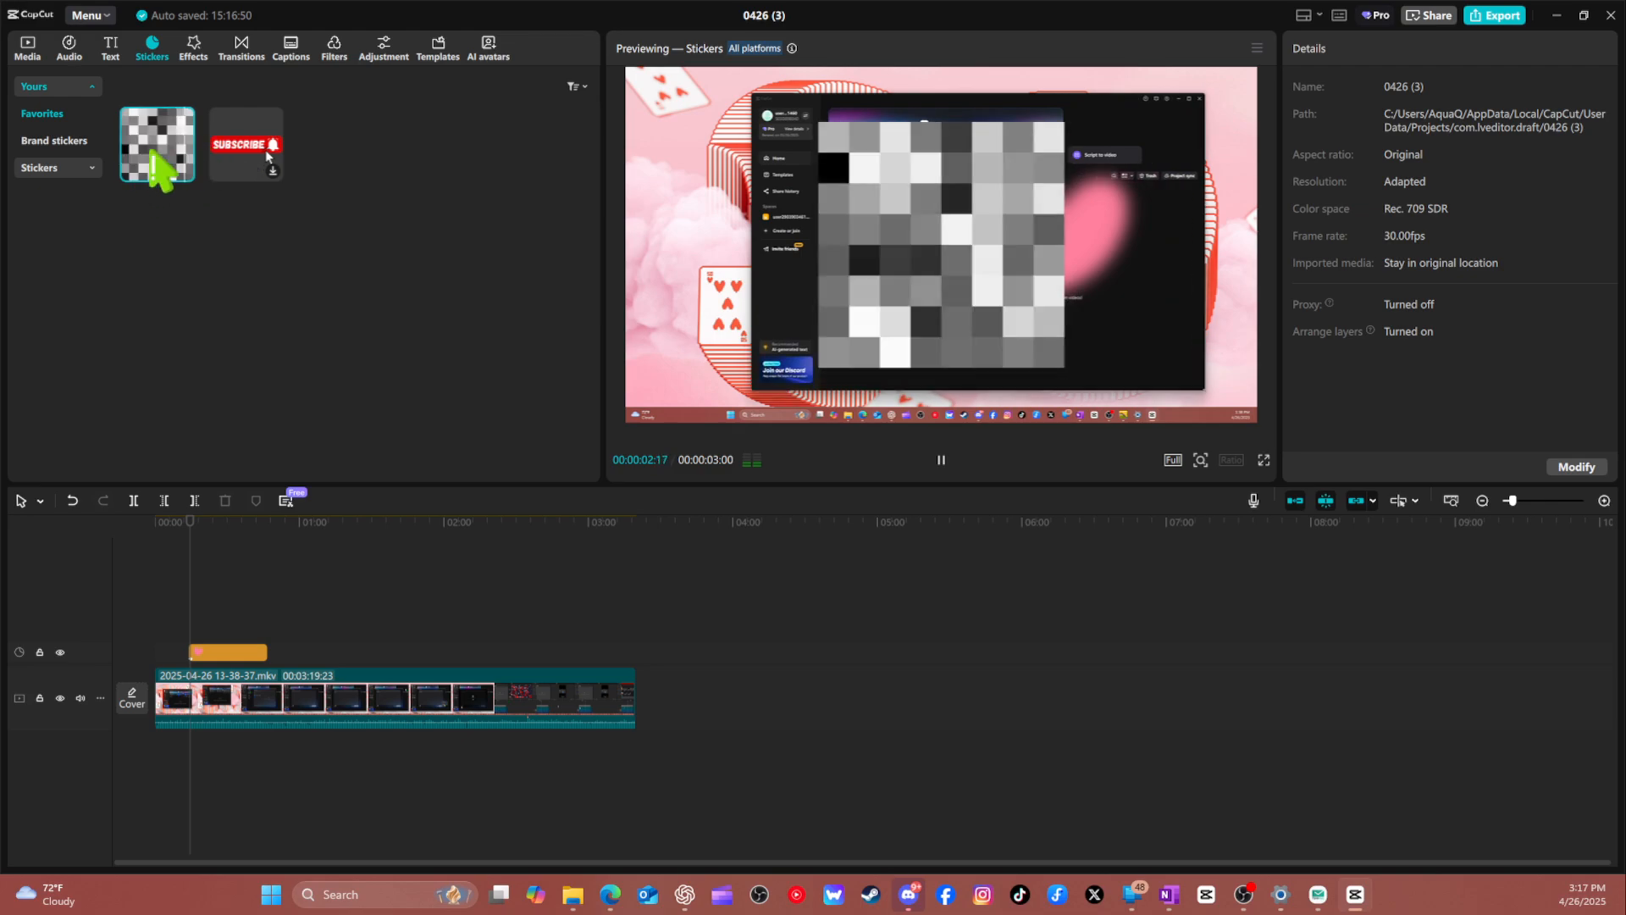
{"action": "left_click_drag", "start_coordinate": [152, 150], "coordinate": [173, 652]}
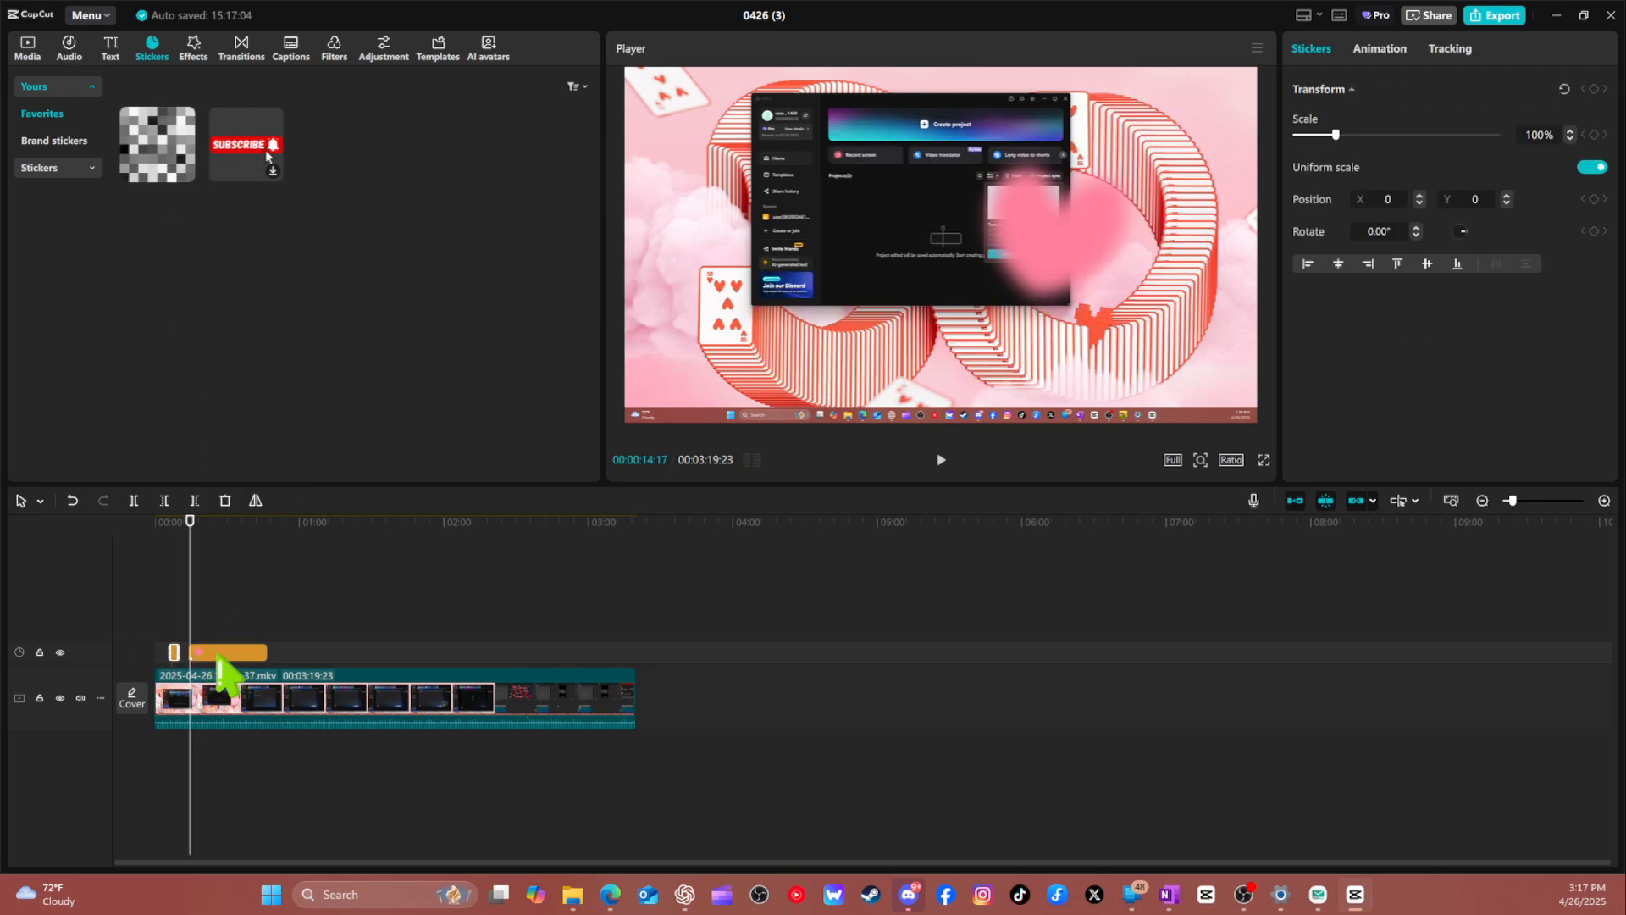
{"action": "key", "text": "Delete"}
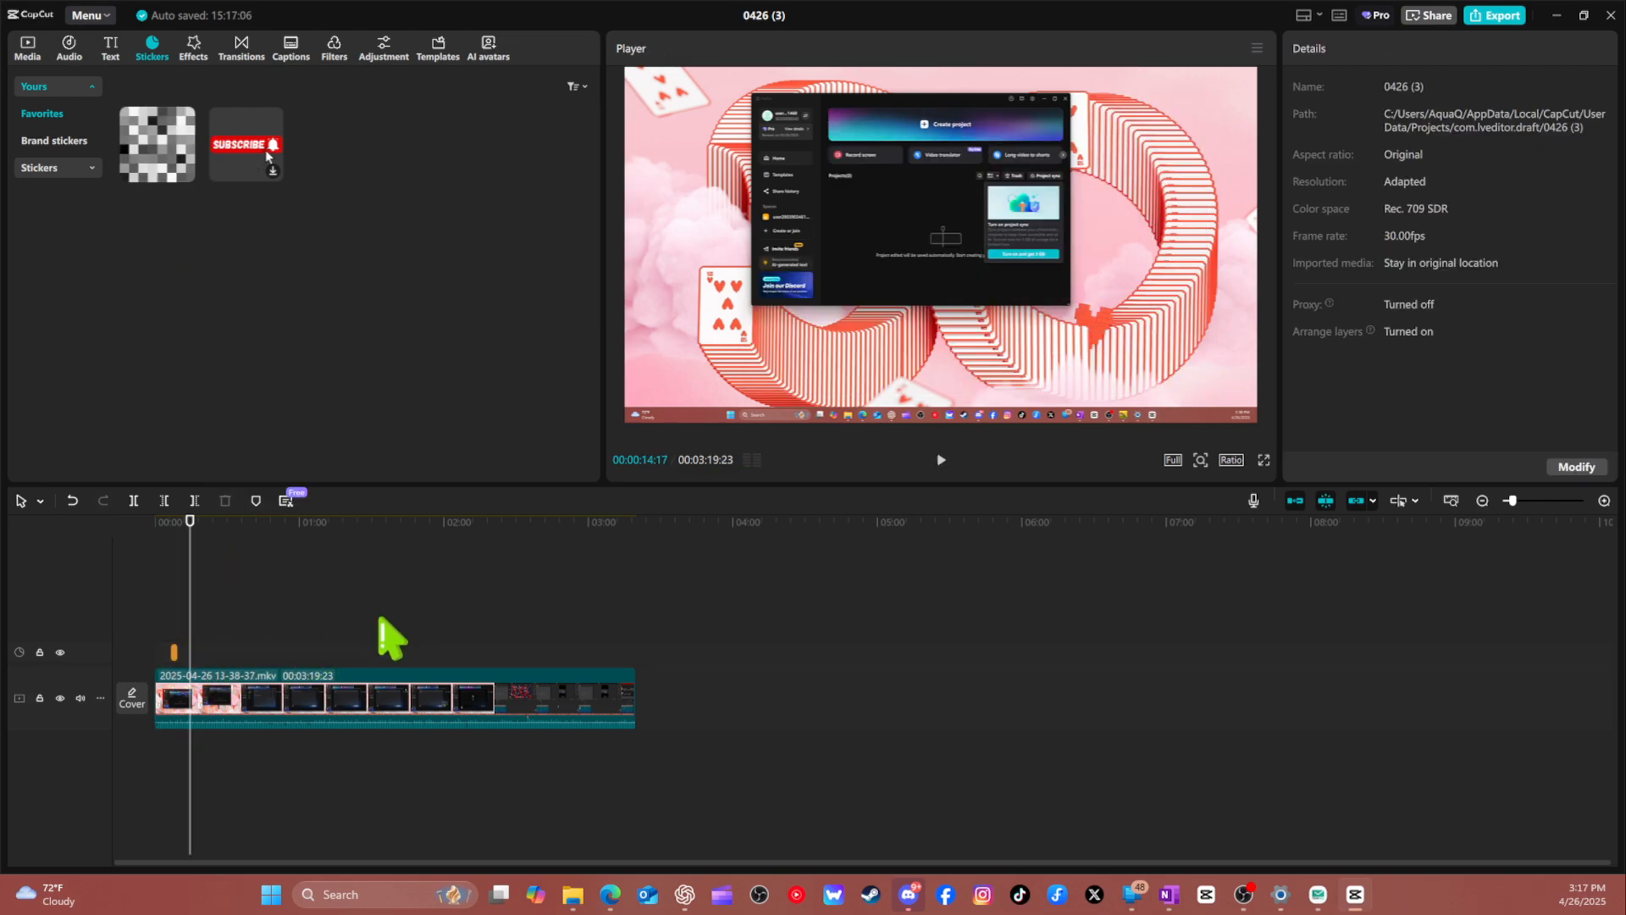
Lengthen the mosaic sticker to about 11 seconds and enlarge it to 170% at position X 501, Y 154 to cover the recorded window.
{"action": "left_click_drag", "start_coordinate": [173, 659], "coordinate": [178, 659]}
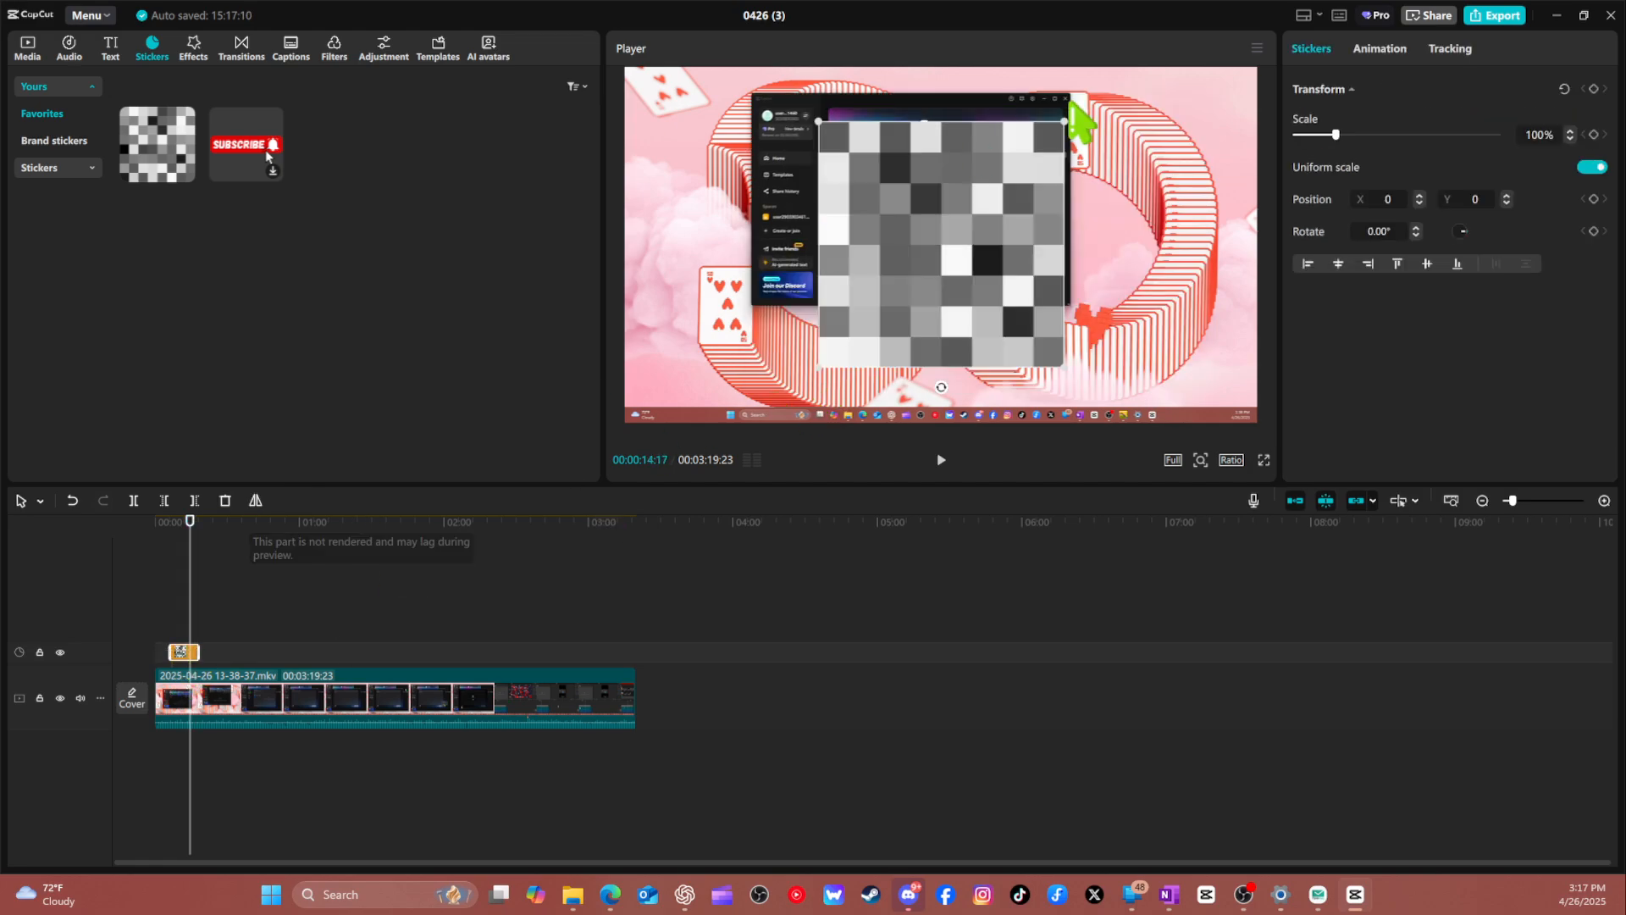
{"action": "left_click_drag", "start_coordinate": [947, 195], "coordinate": [926, 151]}
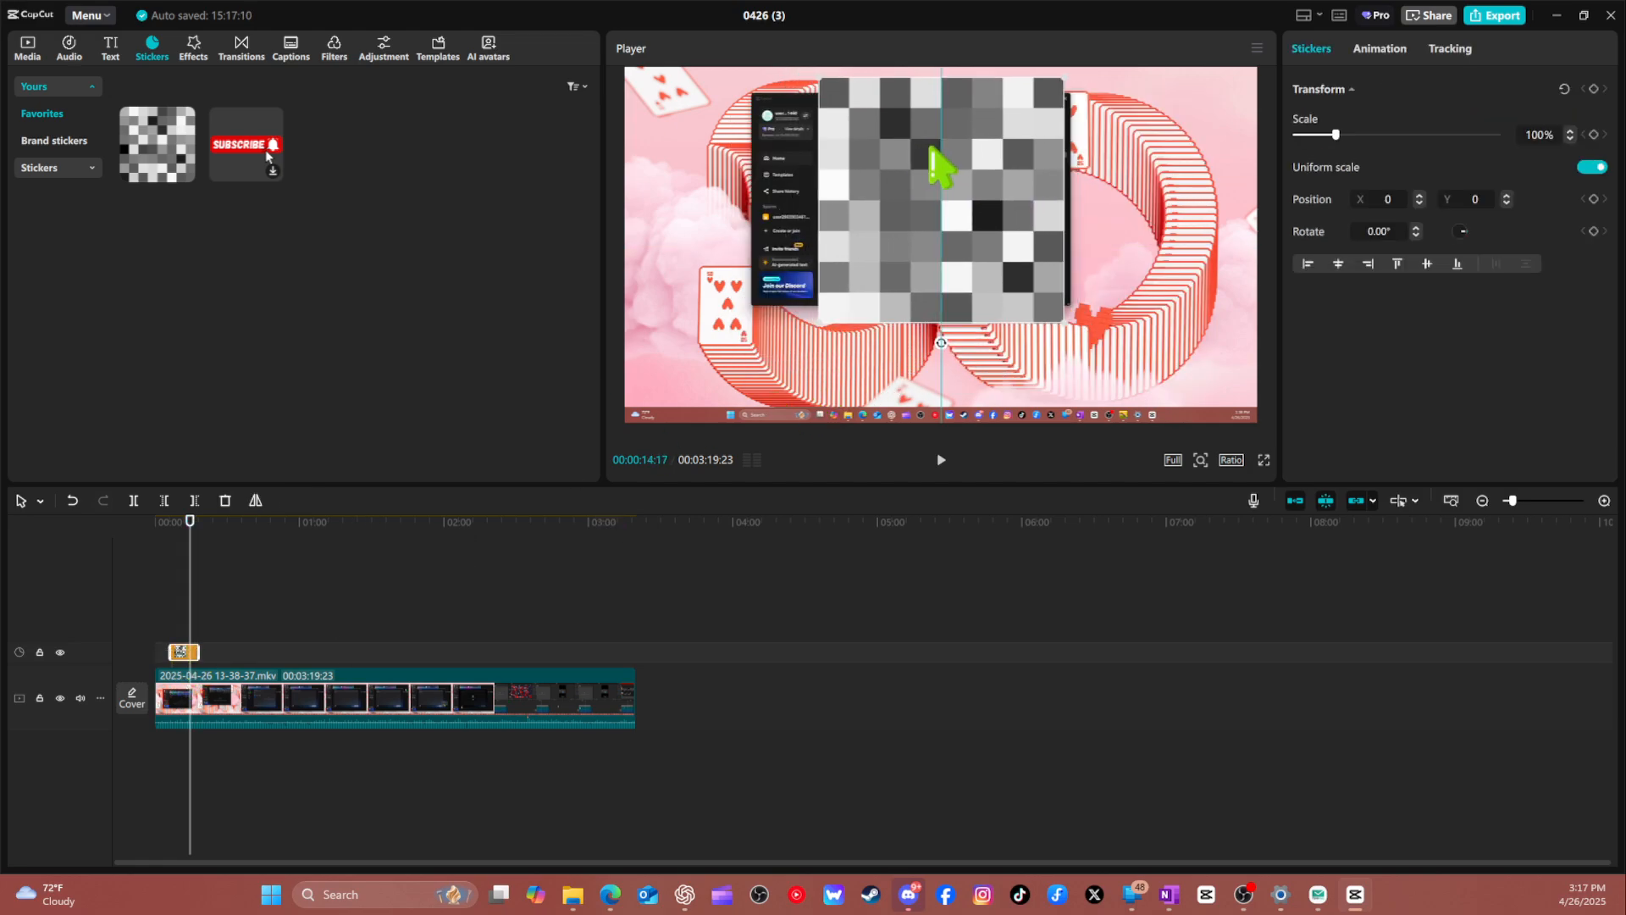
{"action": "left_click_drag", "start_coordinate": [1073, 329], "coordinate": [1084, 340]}
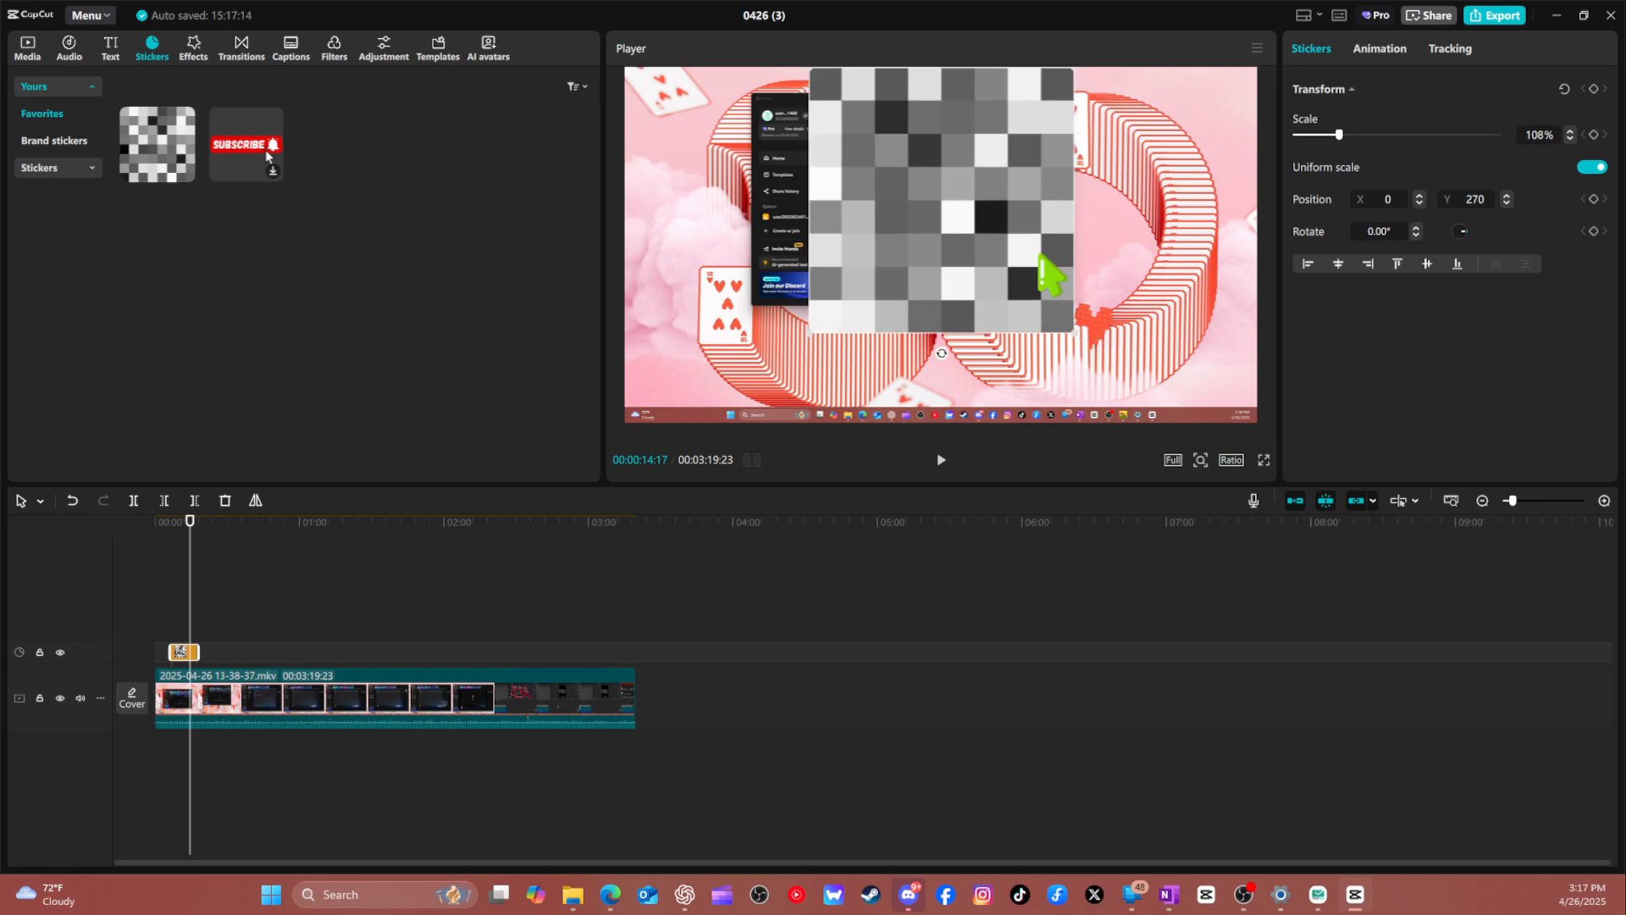
{"action": "key", "text": "space"}
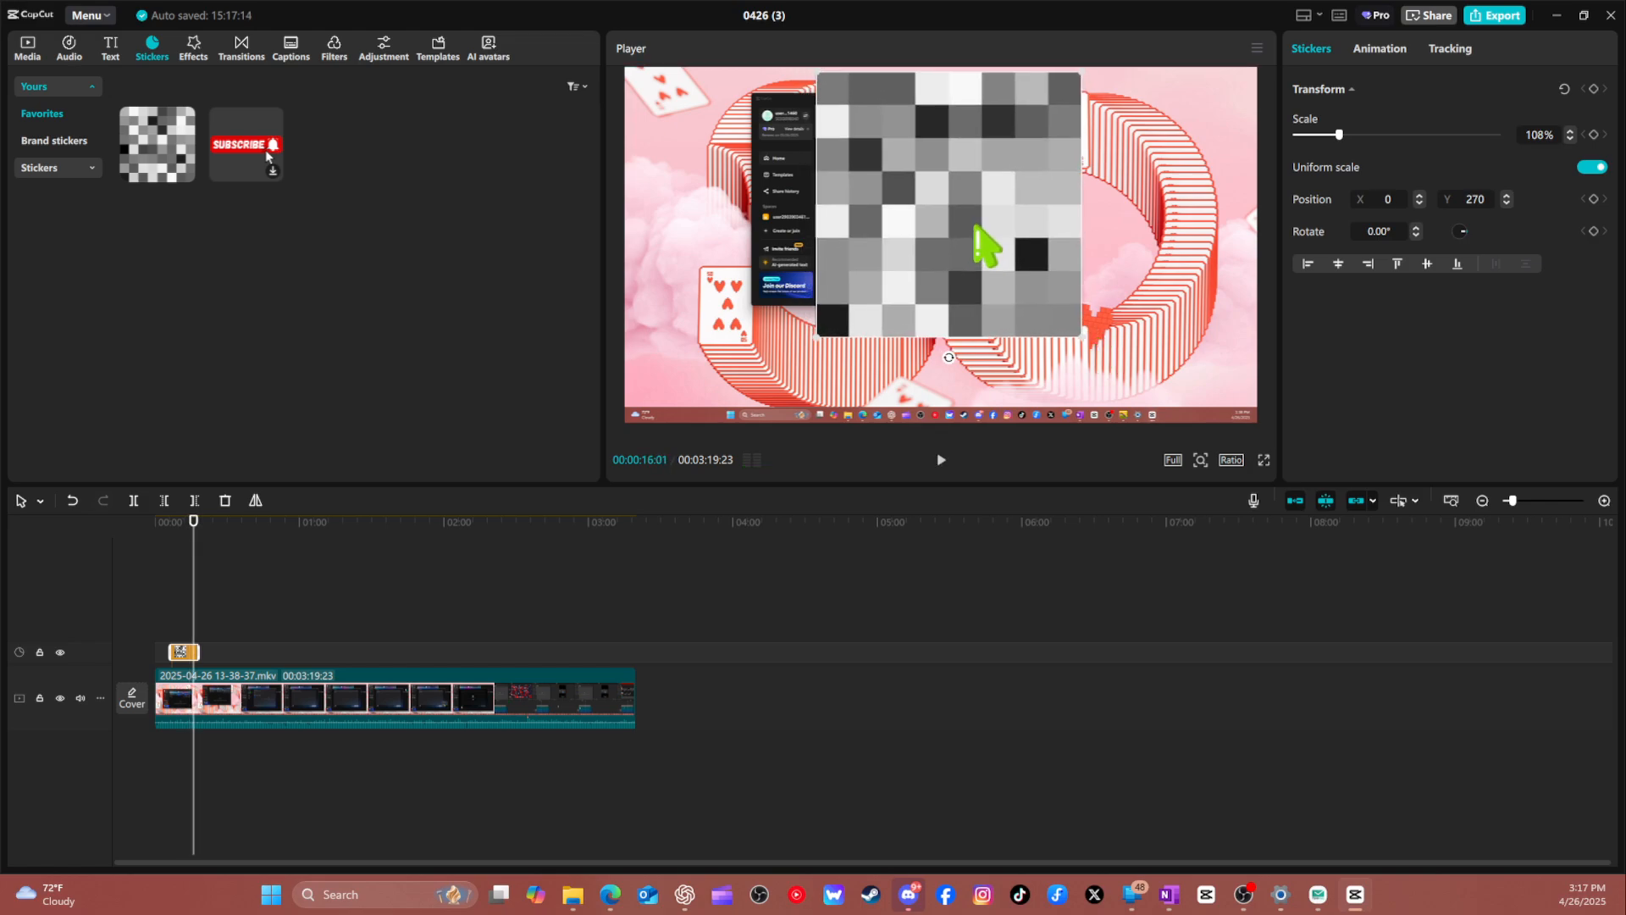
{"action": "key", "text": "space"}
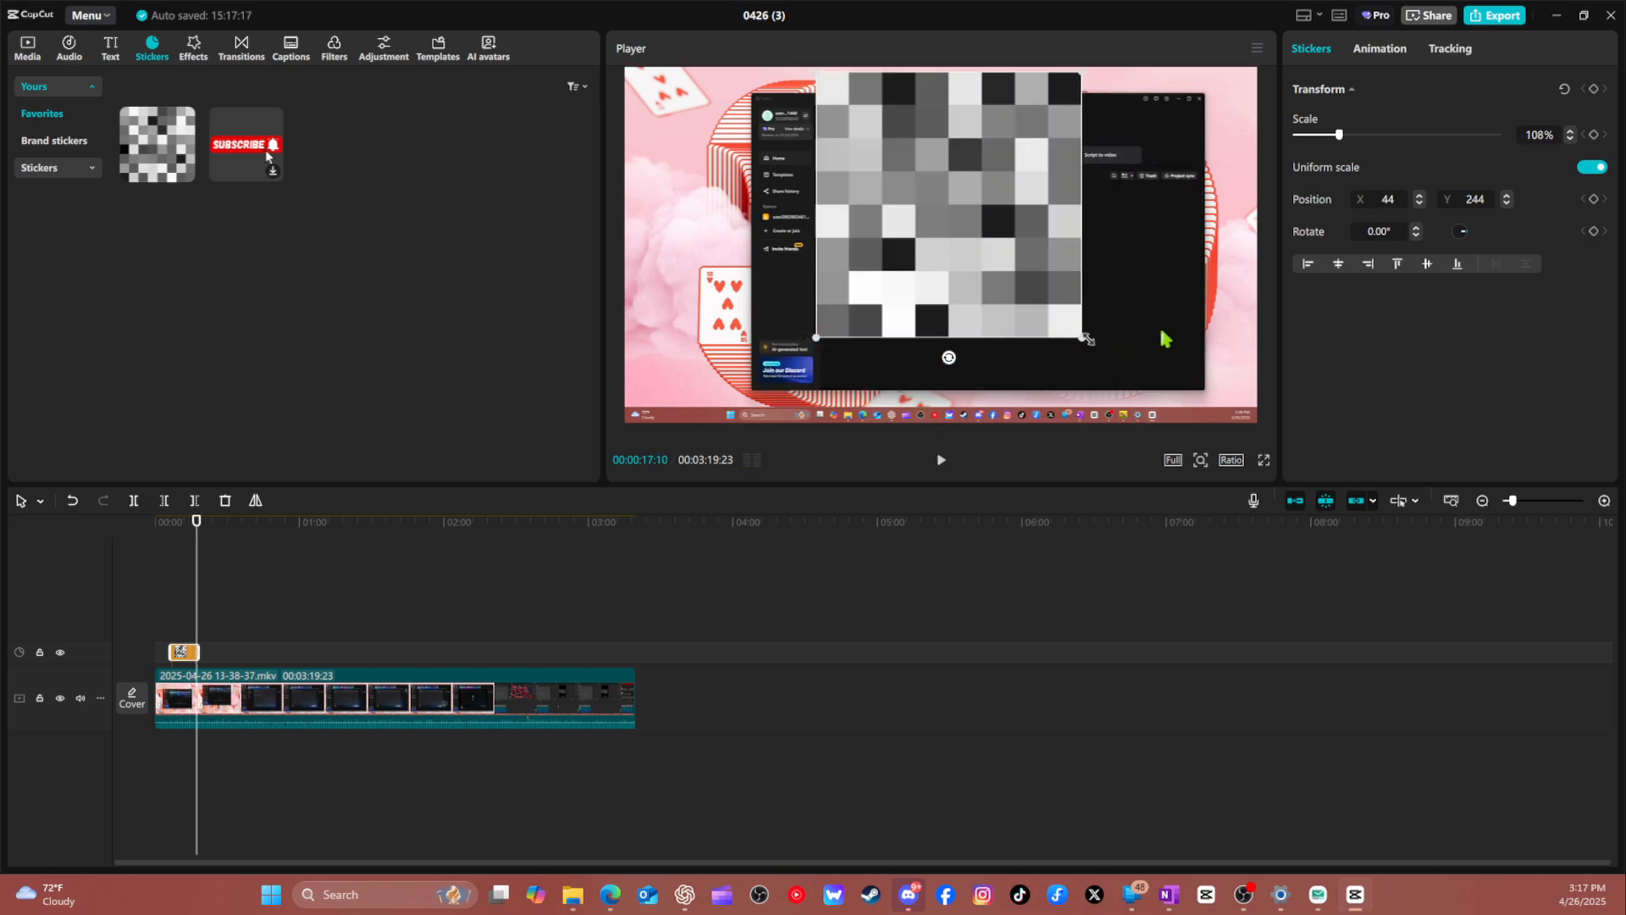
{"action": "left_click_drag", "start_coordinate": [1087, 339], "coordinate": [1164, 417]}
{"action": "left_click_drag", "start_coordinate": [1076, 313], "coordinate": [1152, 327]}
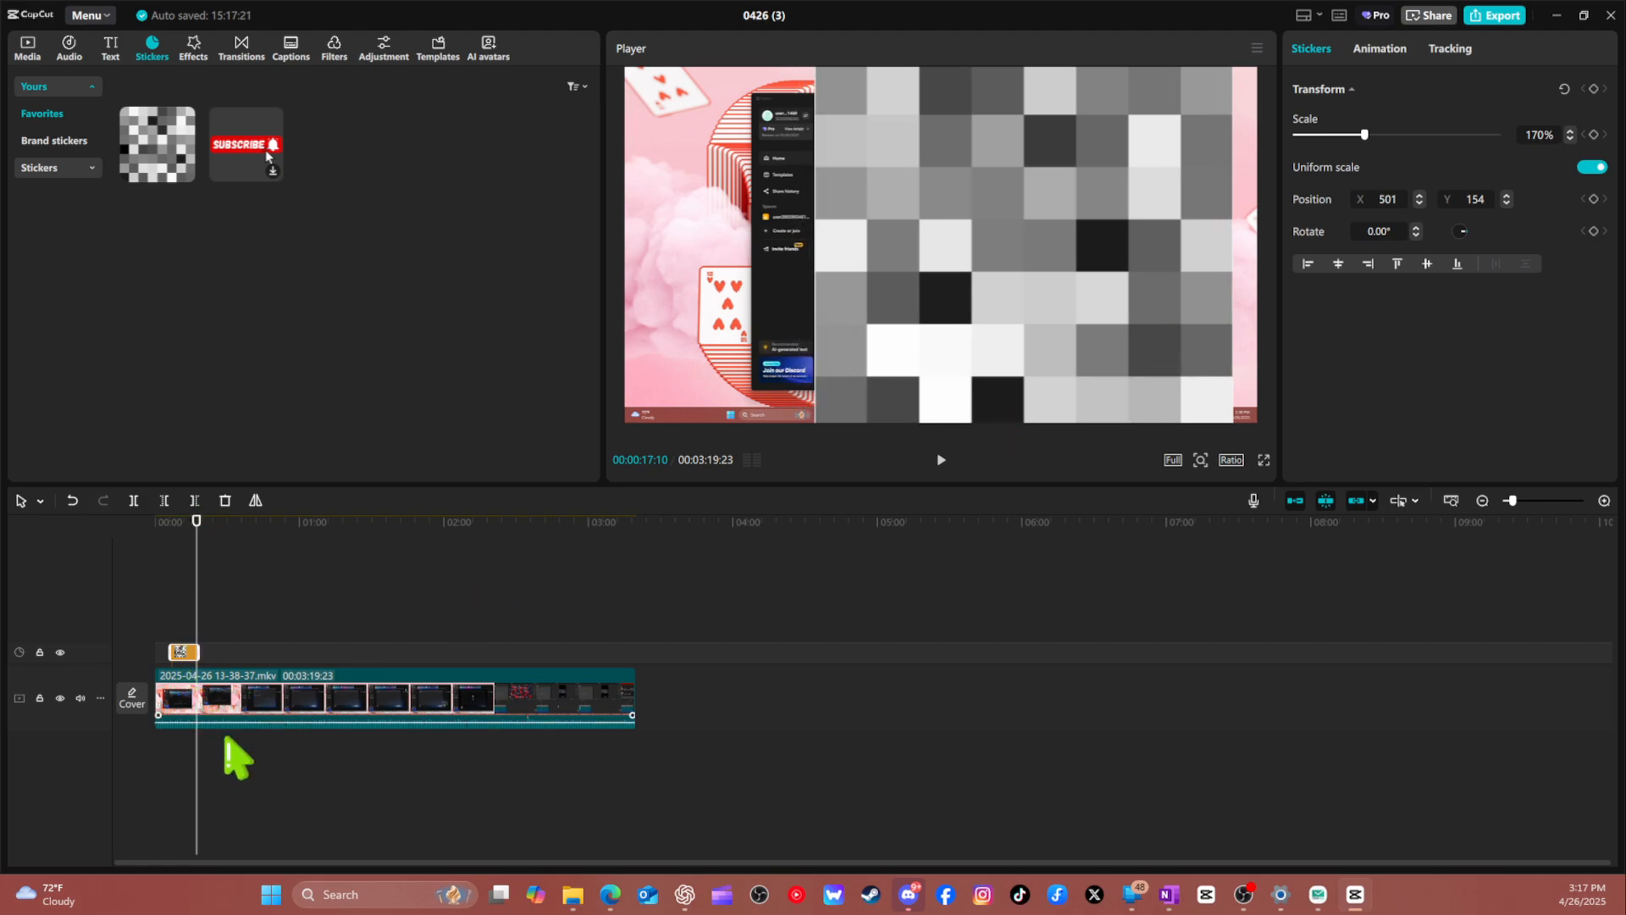
Split the video at 00:00:17:10 and scrub through the second segment.
{"action": "left_click", "coordinate": [279, 699]}
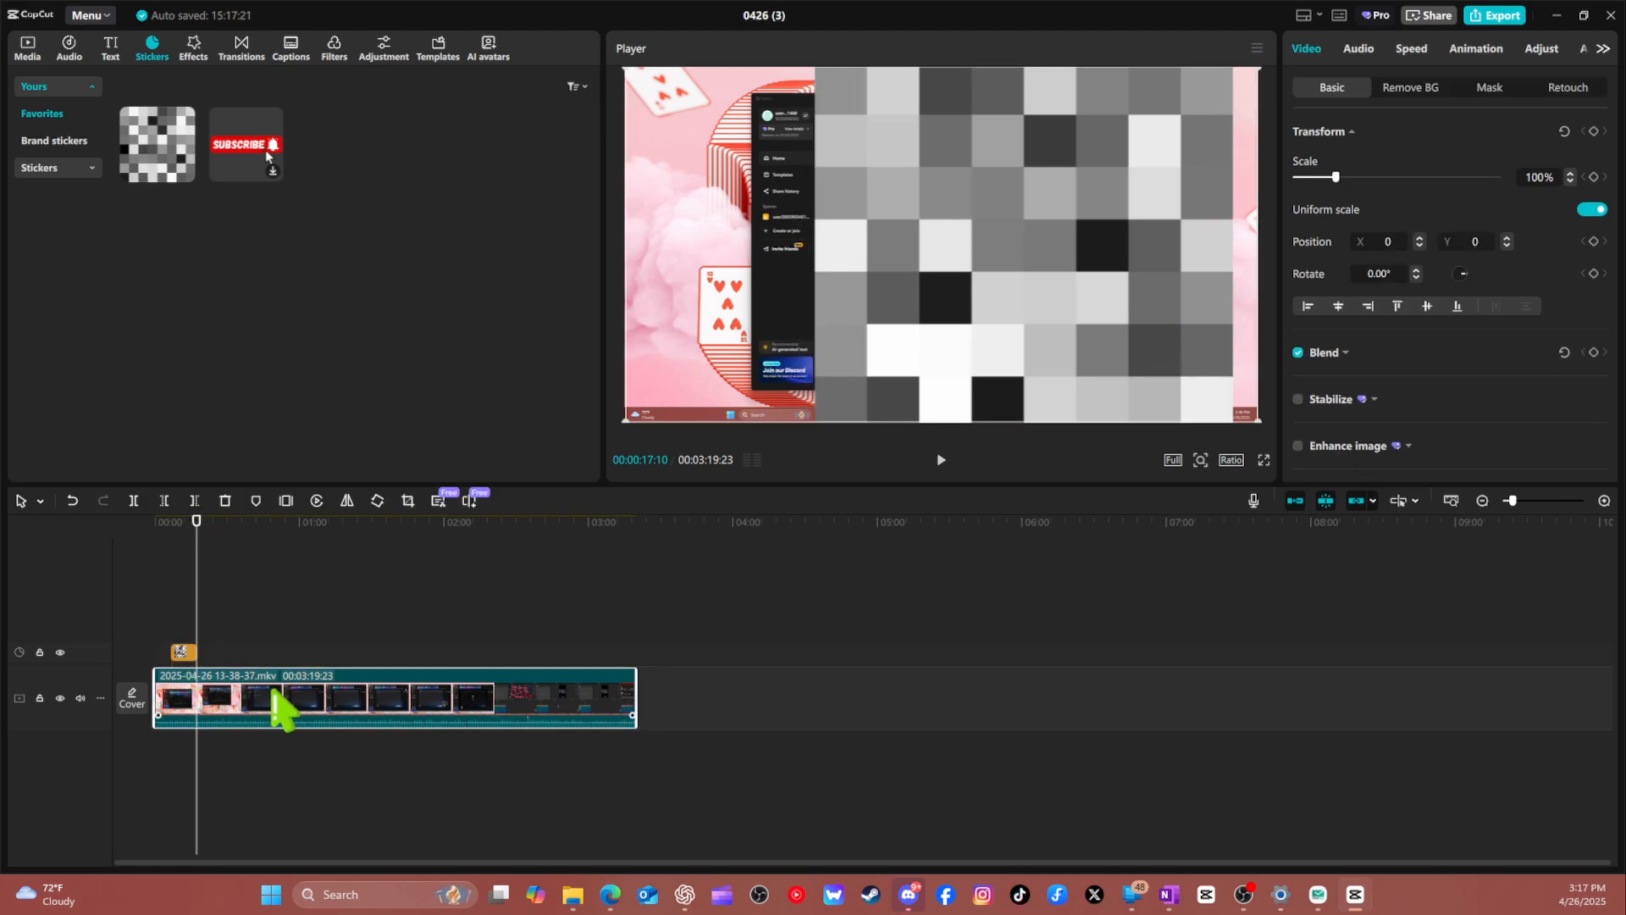
{"action": "key", "text": "ctrl+b"}
{"action": "left_click", "coordinate": [225, 550]}
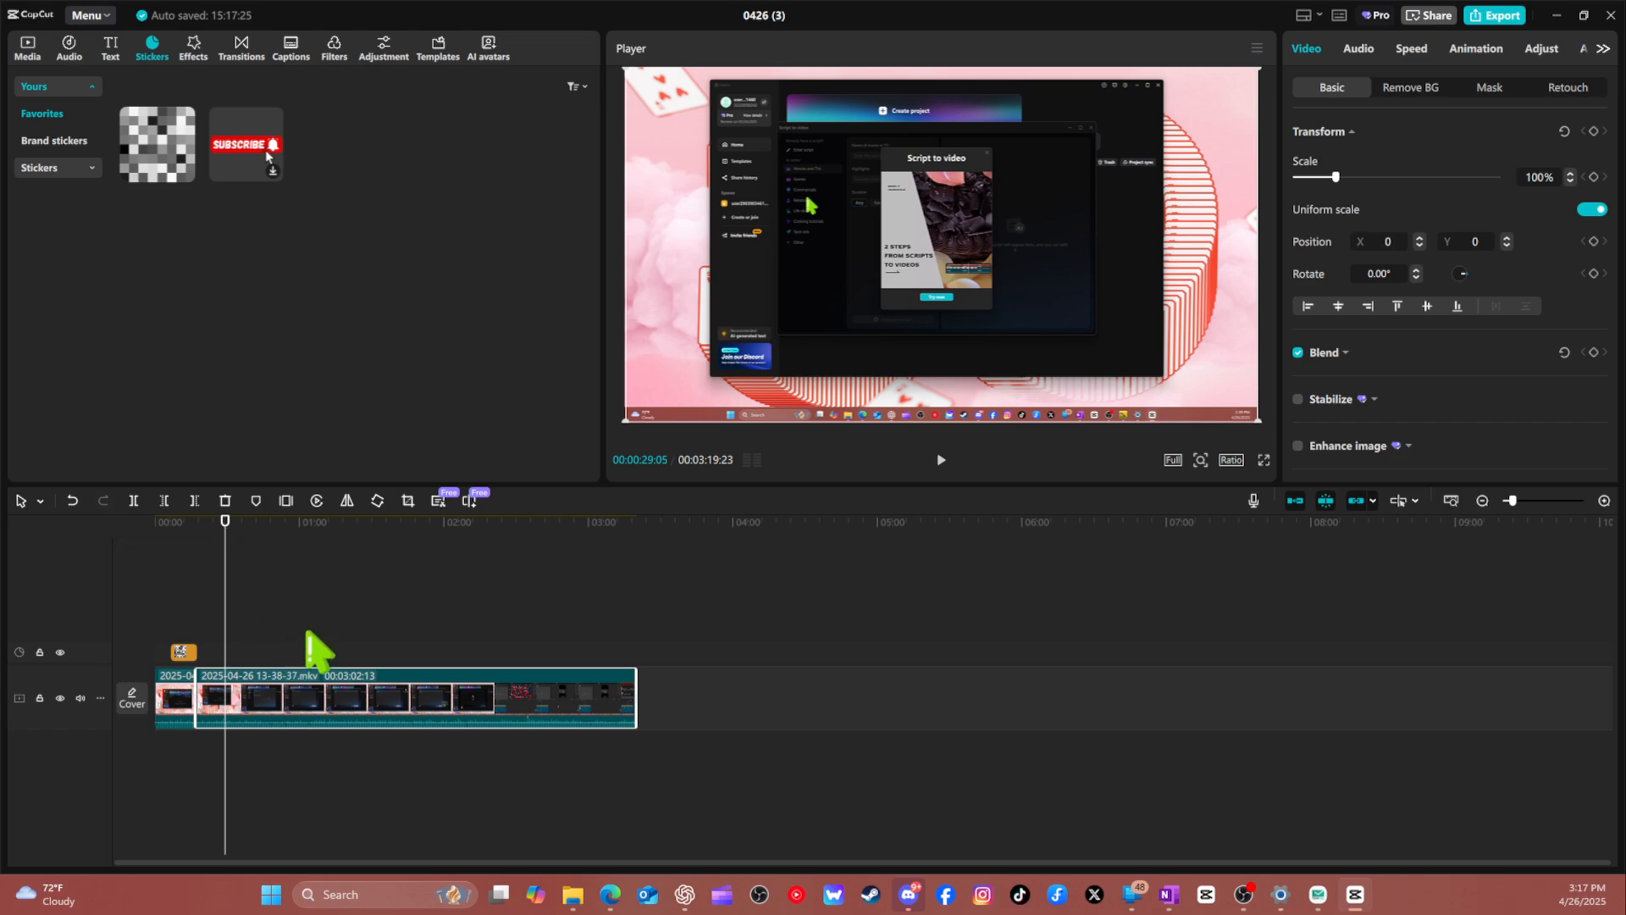
{"action": "left_click_drag", "start_coordinate": [562, 537], "coordinate": [381, 534]}
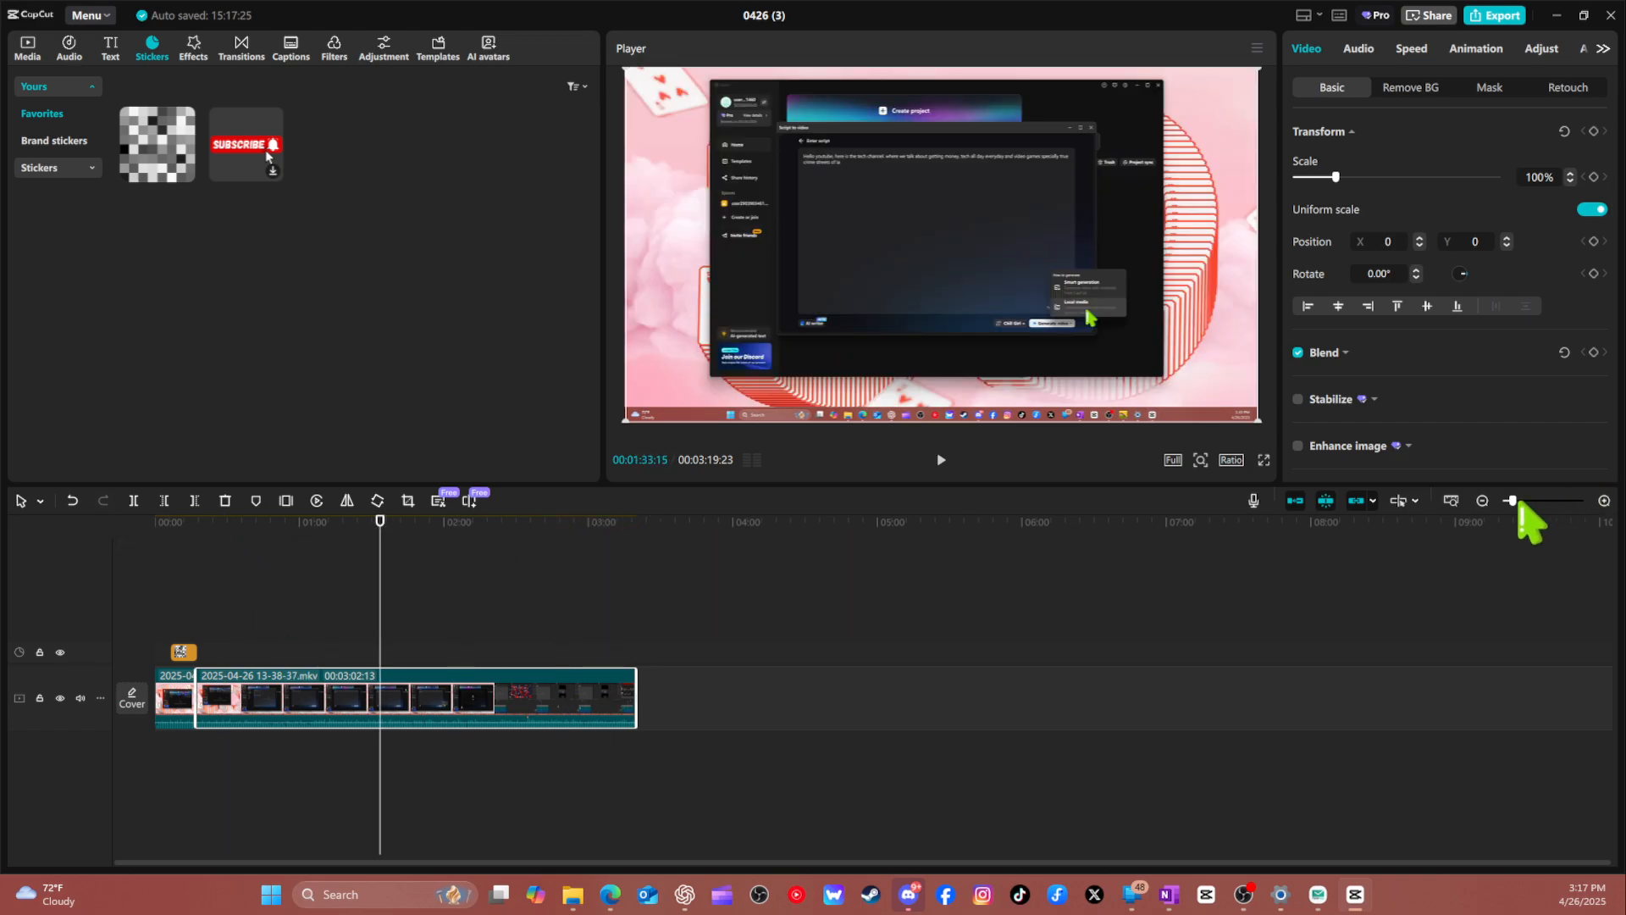
Move the mosaic sticker so that it starts at the cut where the second video segment begins.
{"action": "left_click_drag", "start_coordinate": [1514, 501], "coordinate": [1535, 501]}
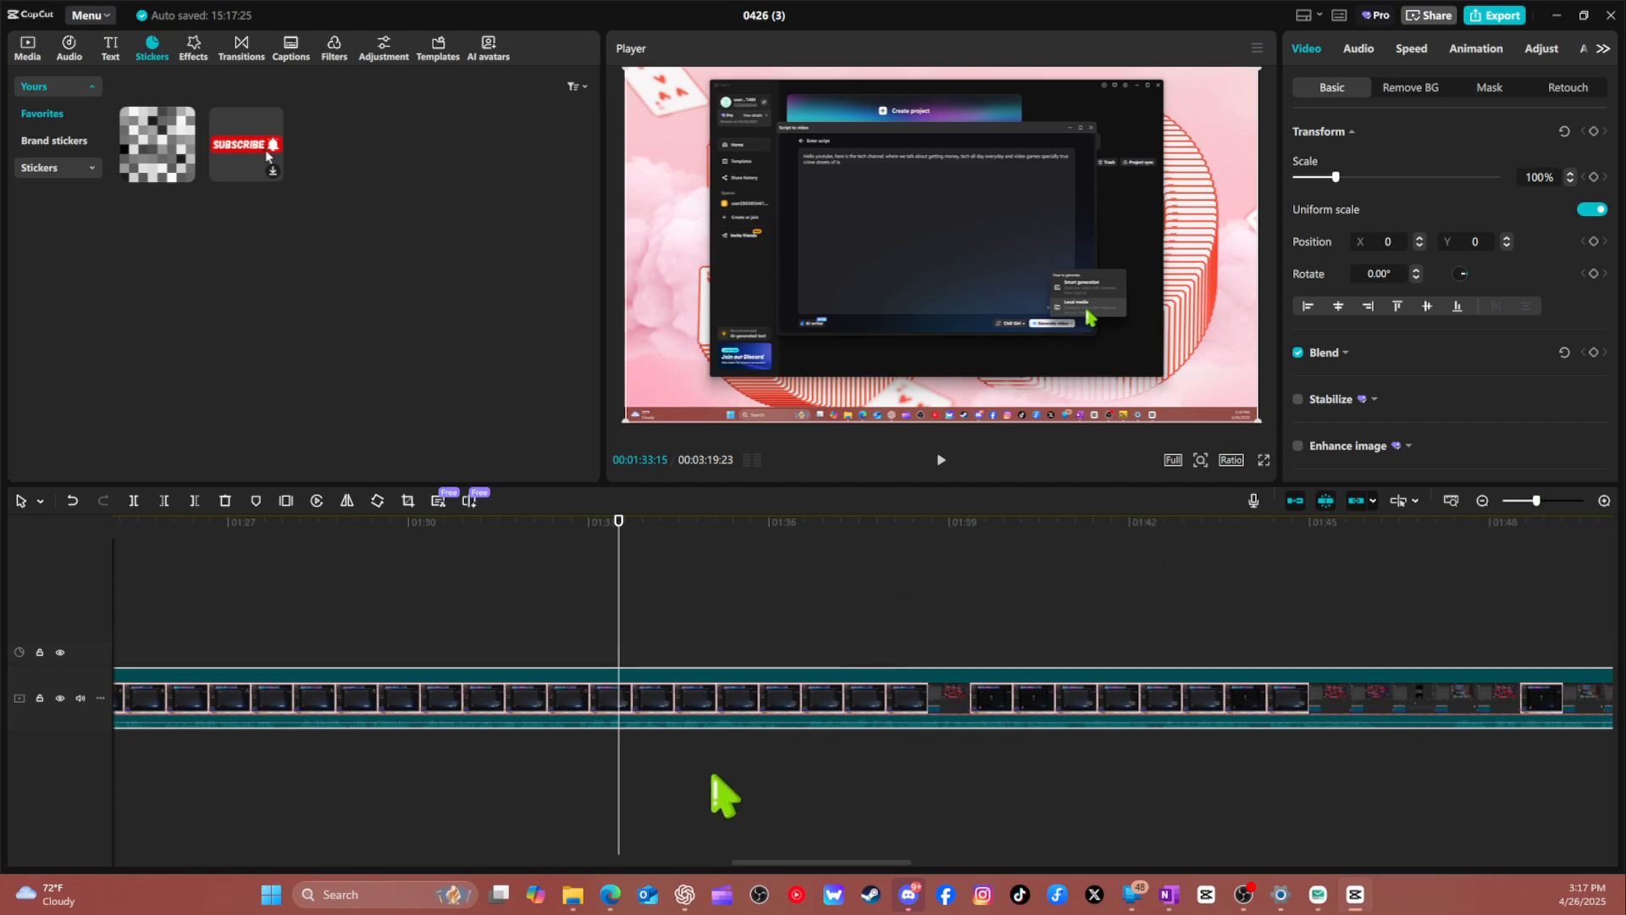
{"action": "left_click_drag", "start_coordinate": [743, 861], "coordinate": [121, 847]}
{"action": "left_click", "coordinate": [121, 847]}
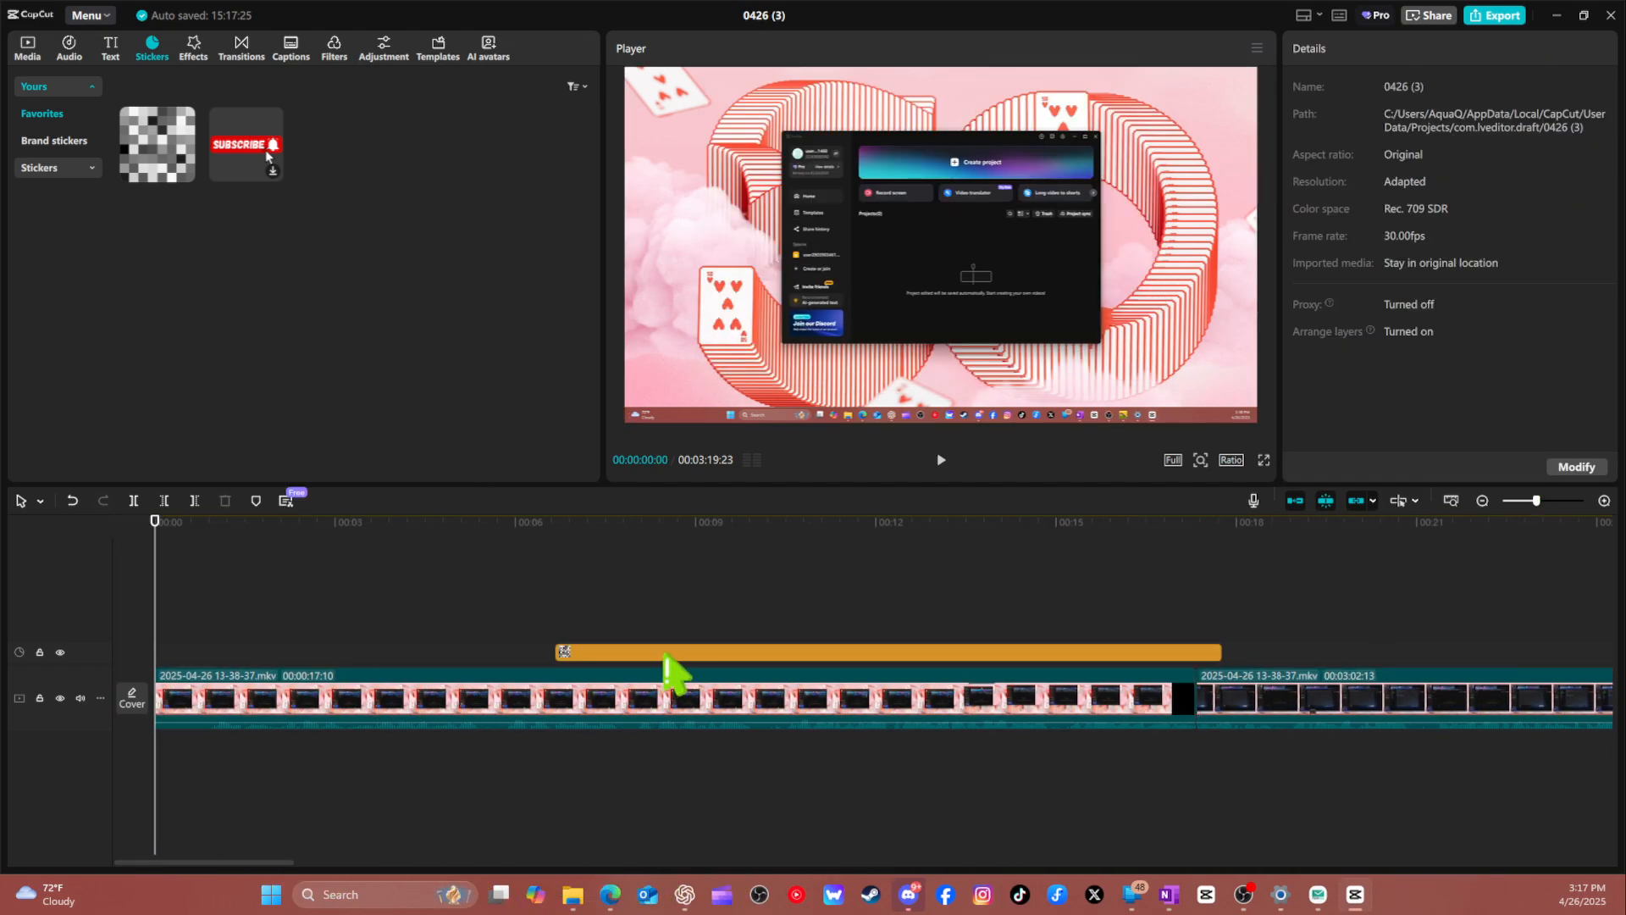
{"action": "left_click", "coordinate": [659, 652]}
{"action": "left_click_drag", "start_coordinate": [659, 654], "coordinate": [1271, 658]}
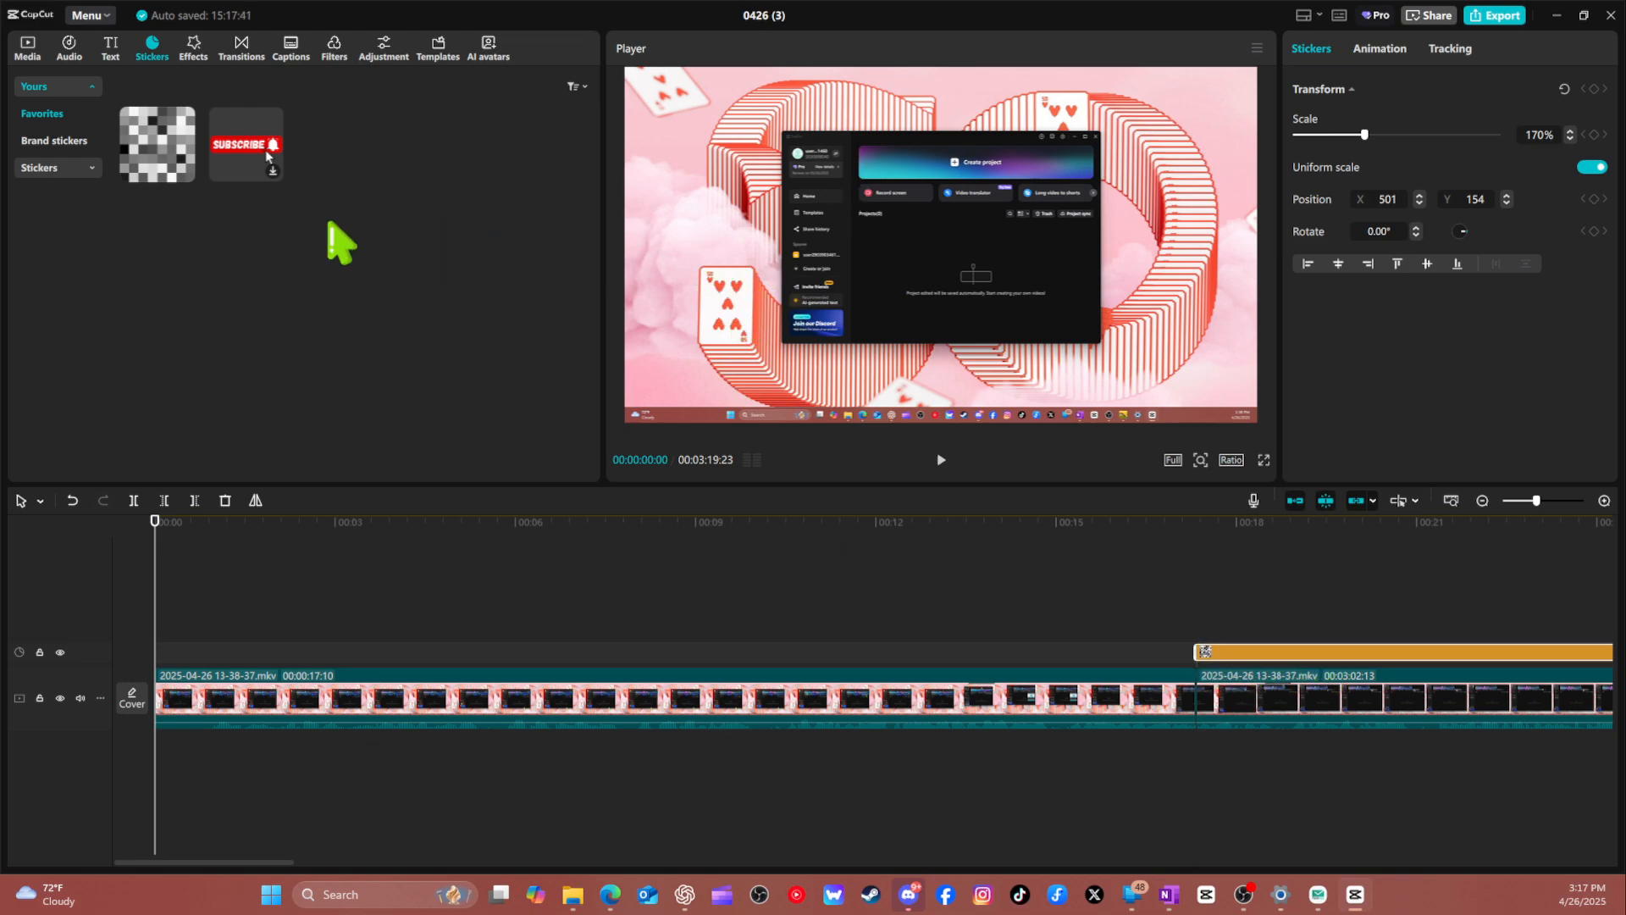
Browse the sticker categories and search the stickers for "pixel".
{"action": "left_click", "coordinate": [71, 168]}
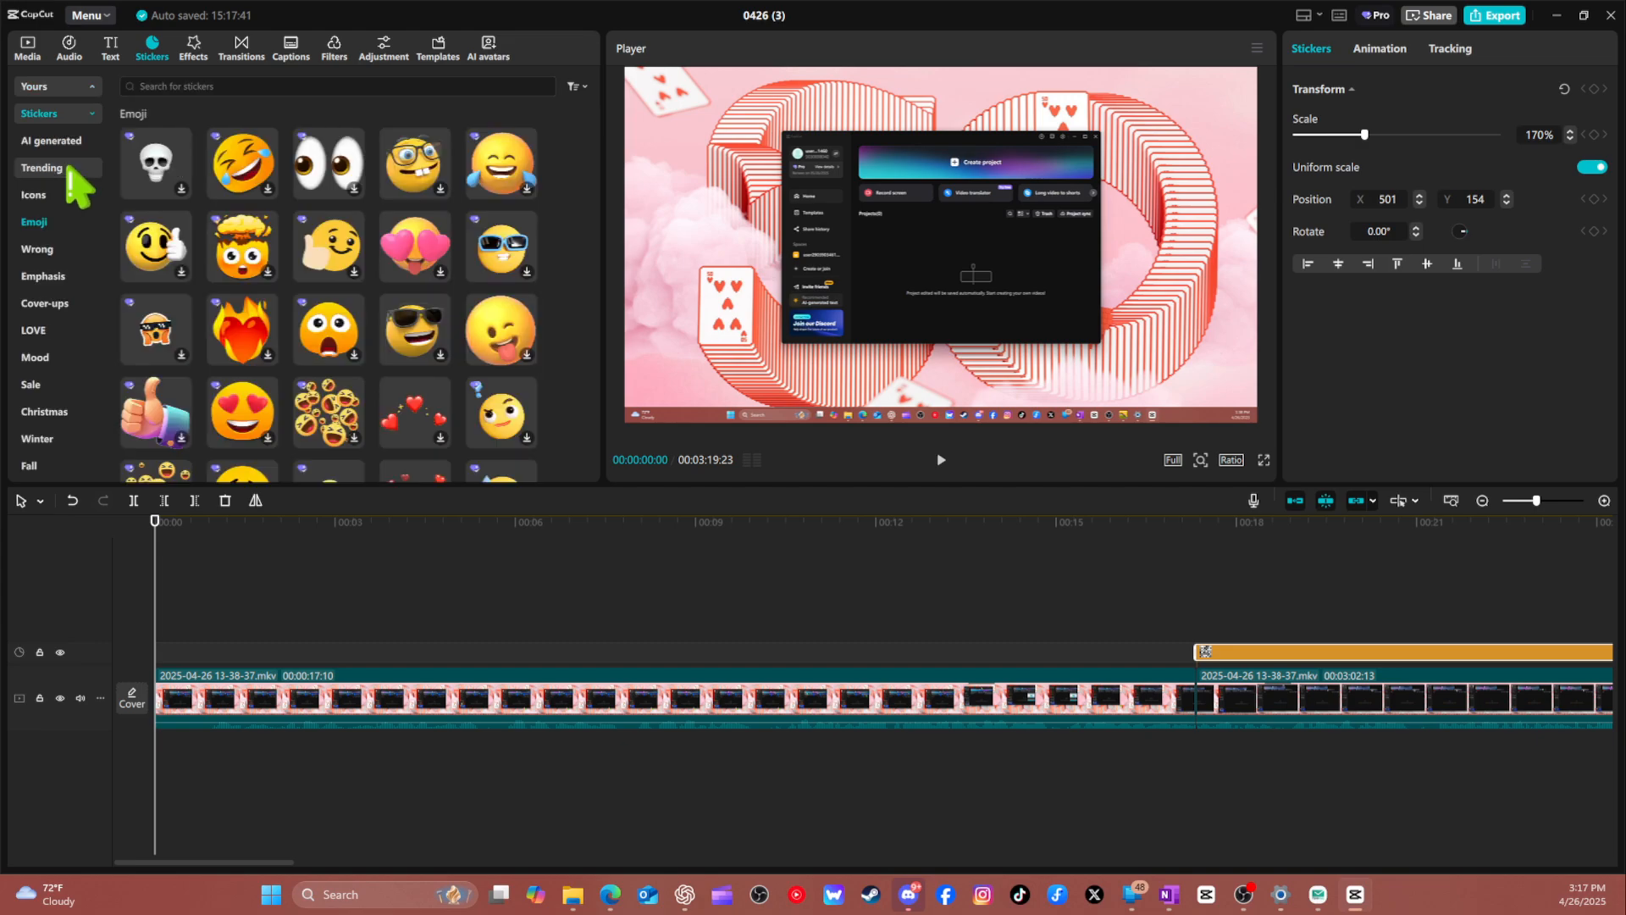
{"action": "scroll", "coordinate": [61, 315], "scroll_direction": "down", "scroll_amount": 5}
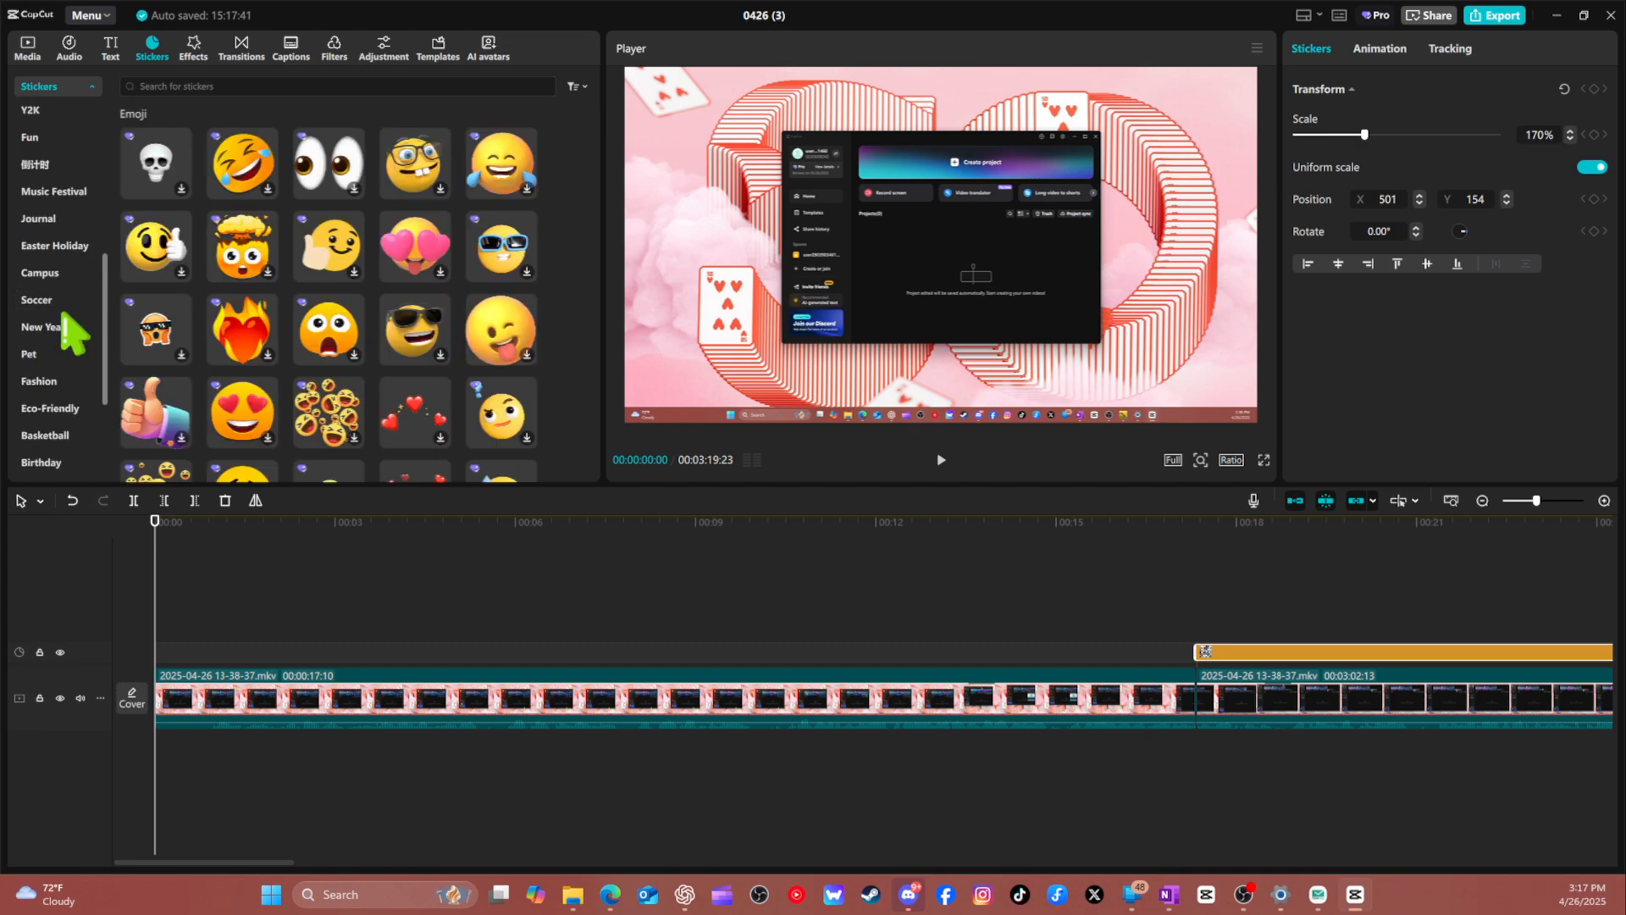
{"action": "left_click", "coordinate": [196, 86]}
{"action": "type", "text": "pixel"}
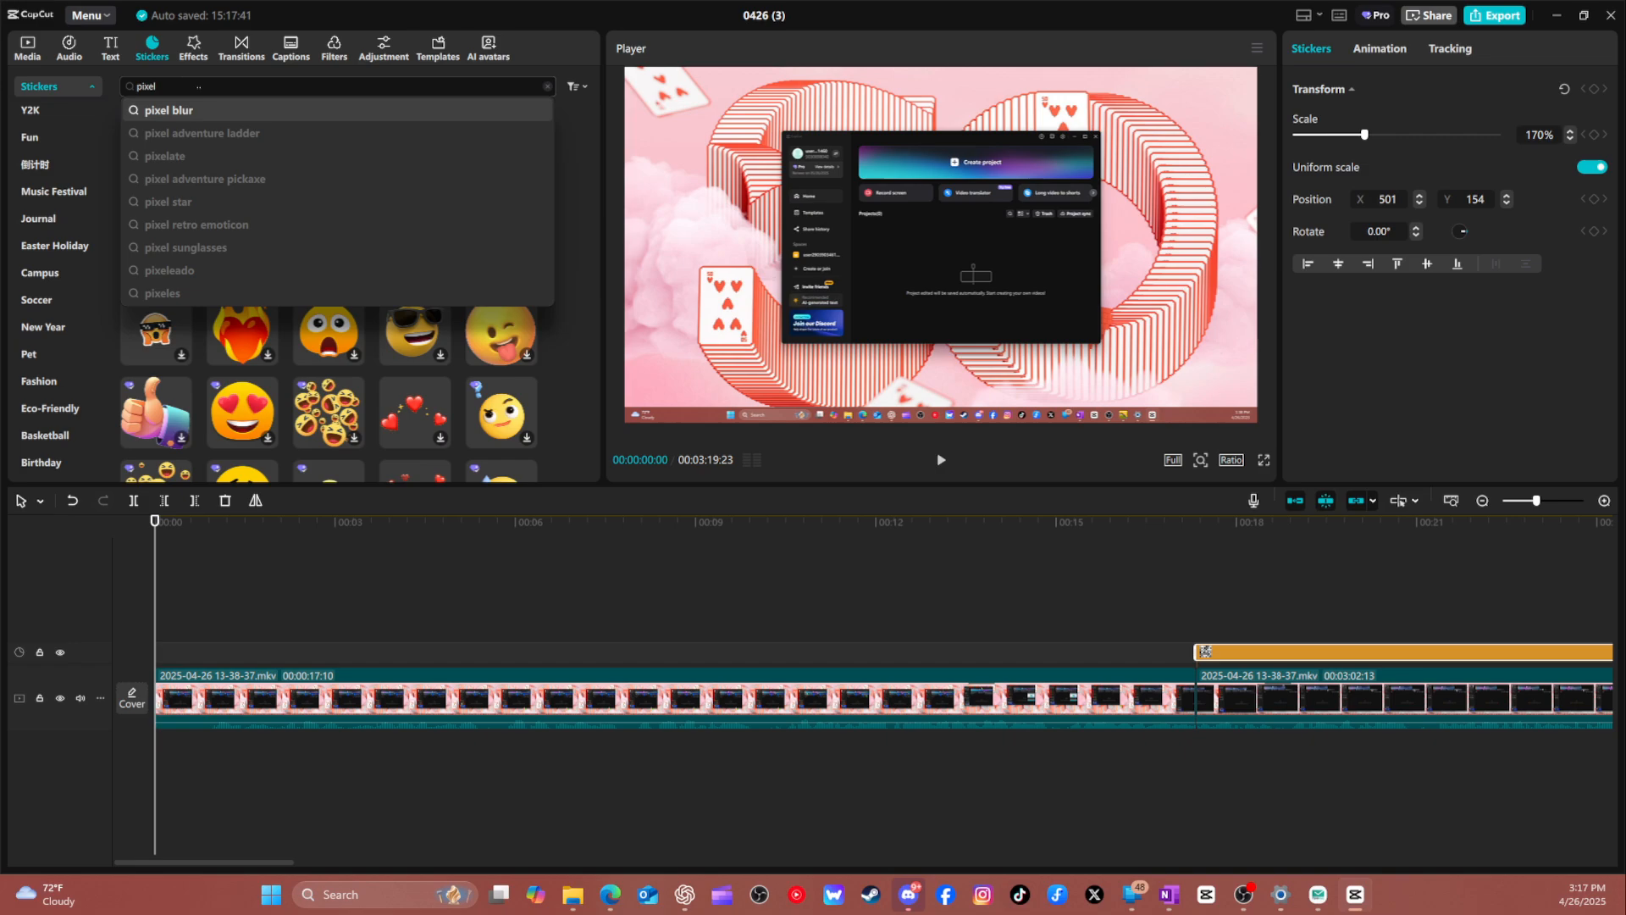
{"action": "key", "text": "Return"}
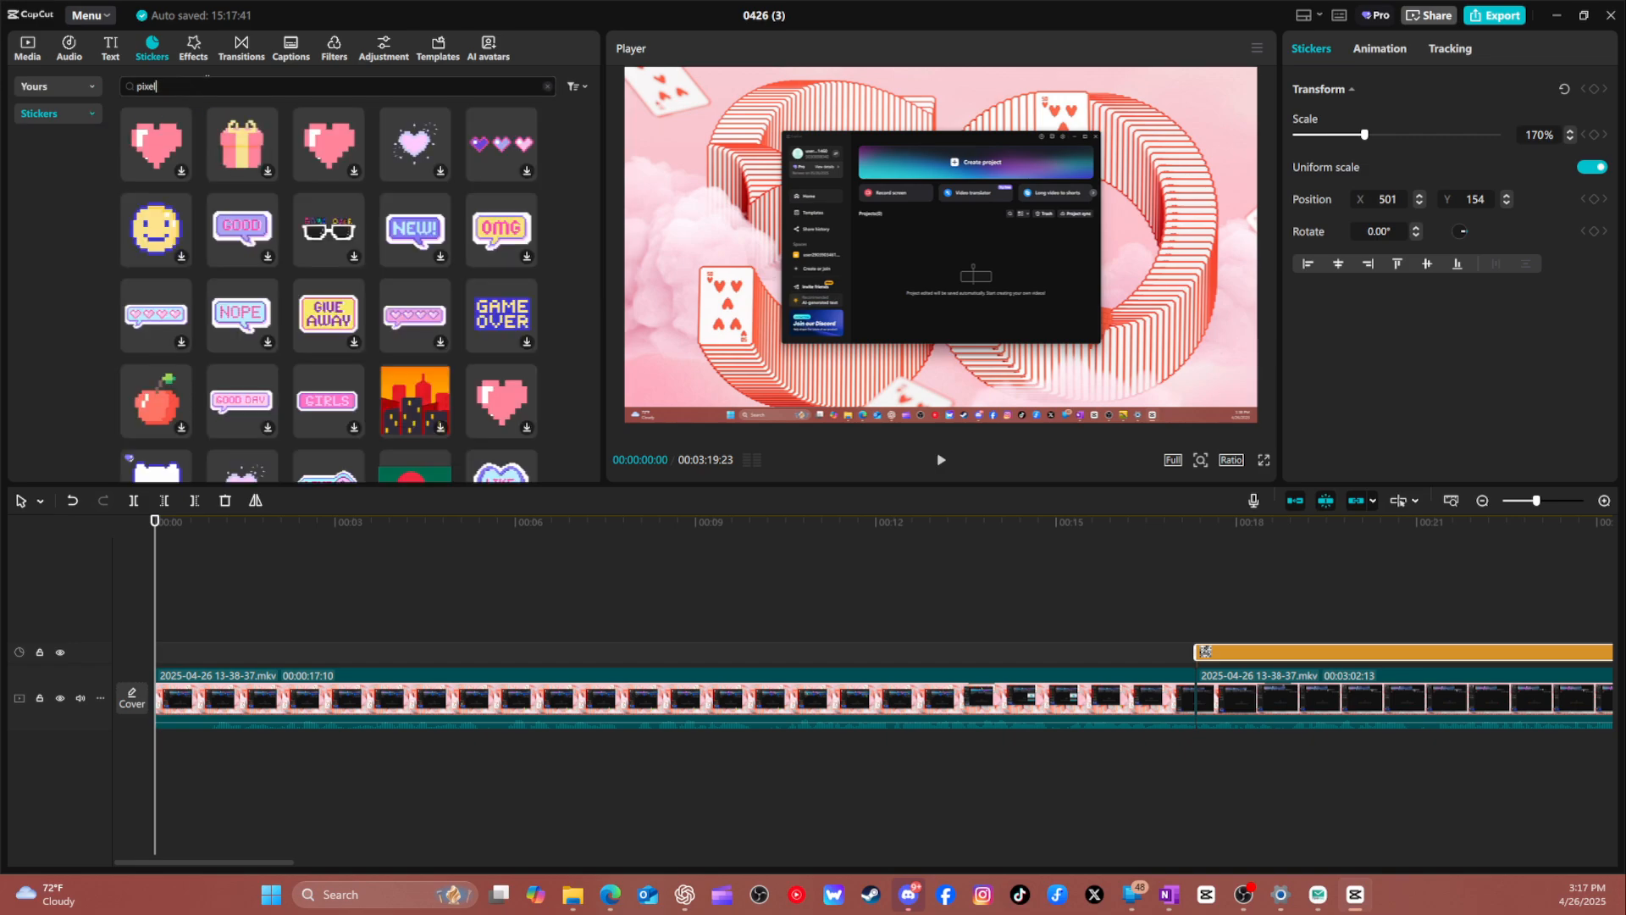
Refine the sticker search to "pixel blur" and look through the results.
{"action": "left_click", "coordinate": [204, 88]}
{"action": "type", "text": "blur"}
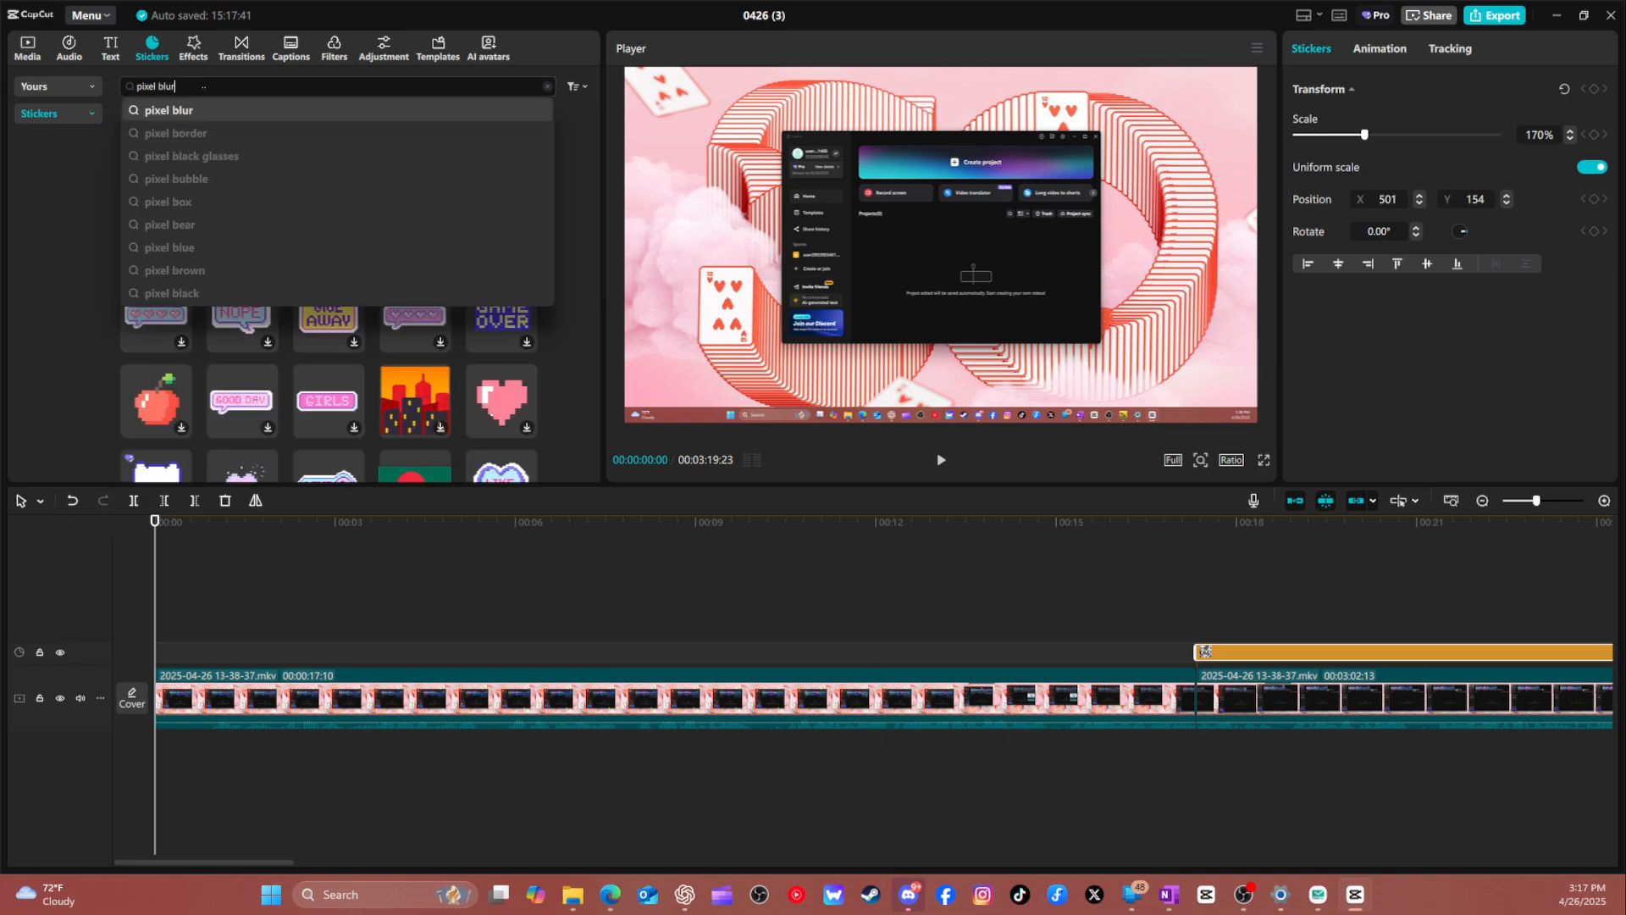
{"action": "key", "text": "Return"}
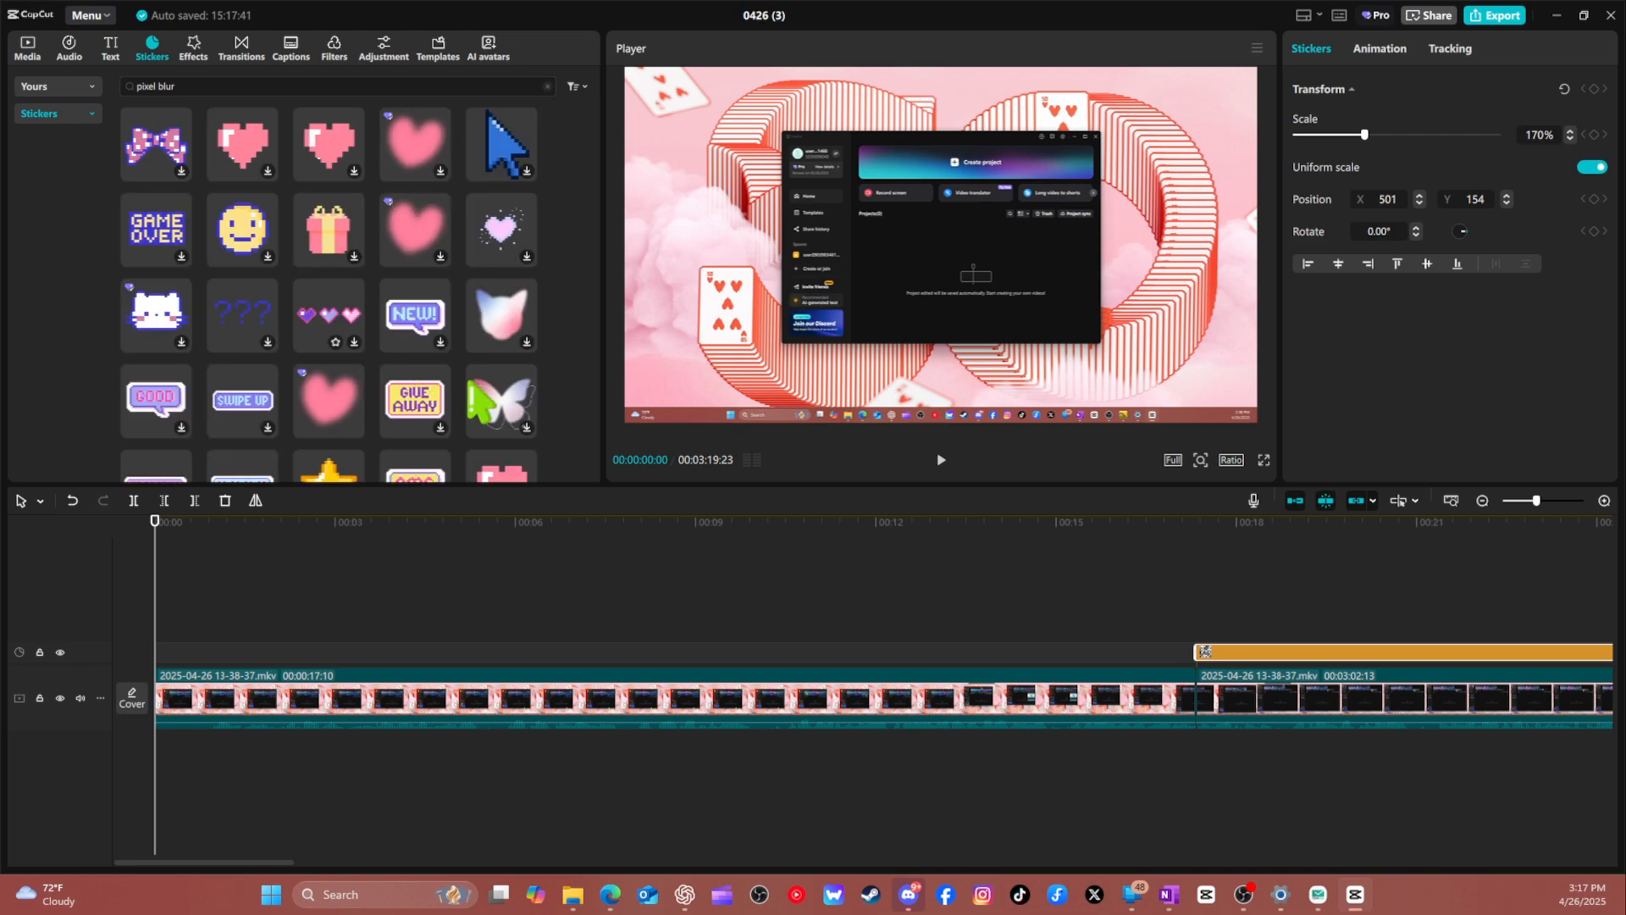
{"action": "scroll", "coordinate": [248, 254], "scroll_direction": "down", "scroll_amount": 5}
{"action": "scroll", "coordinate": [370, 363], "scroll_direction": "up", "scroll_amount": 10}
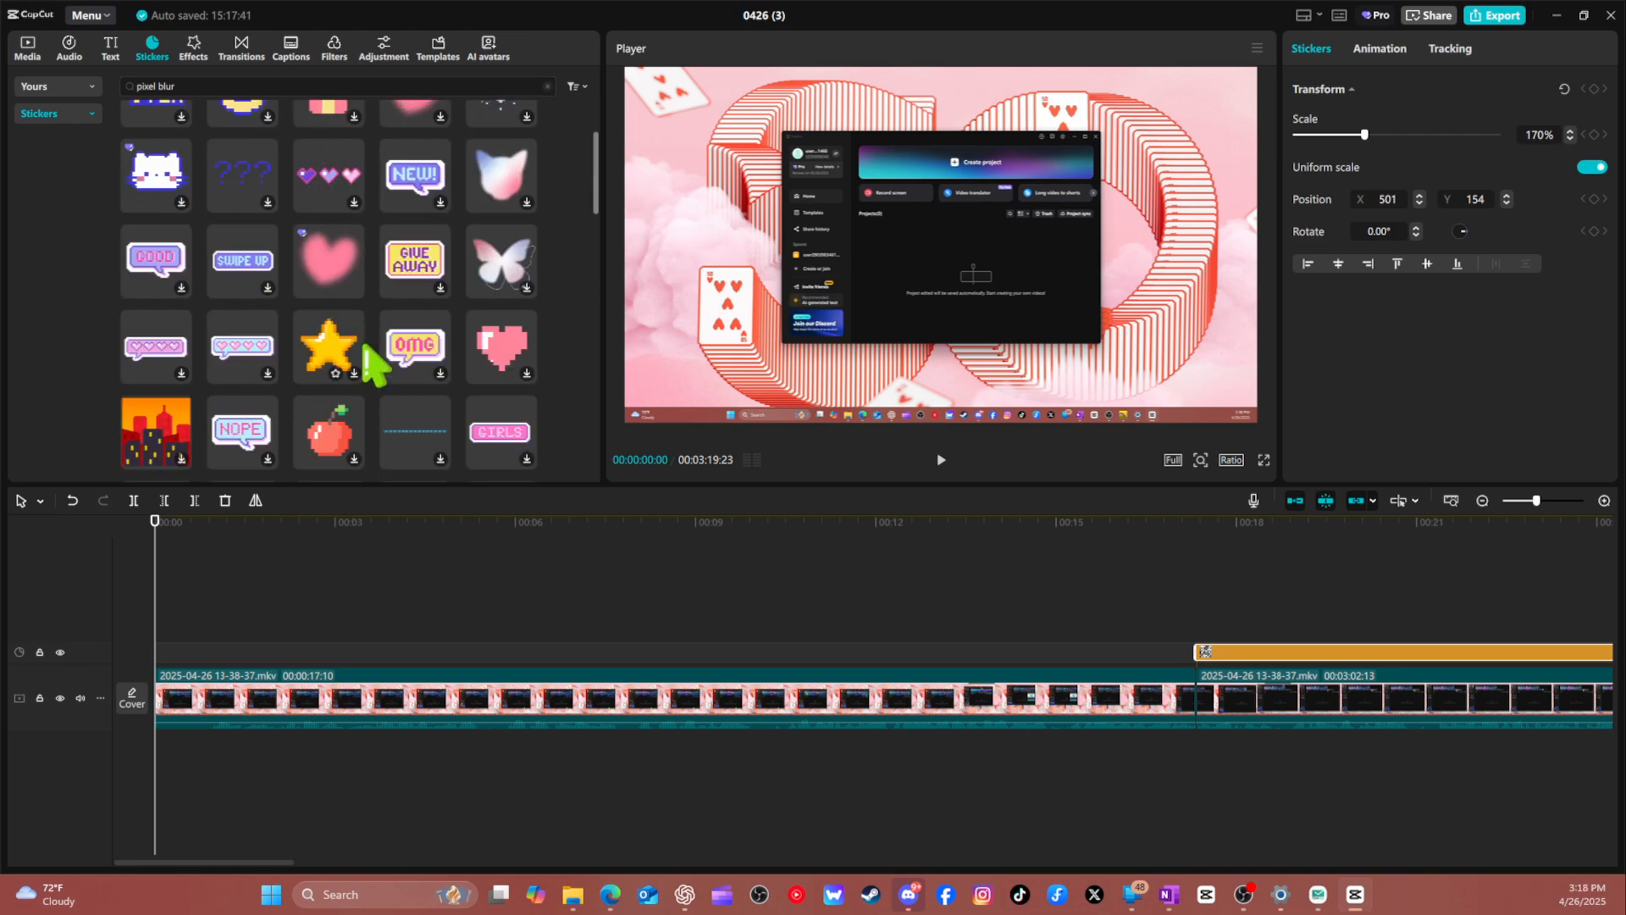